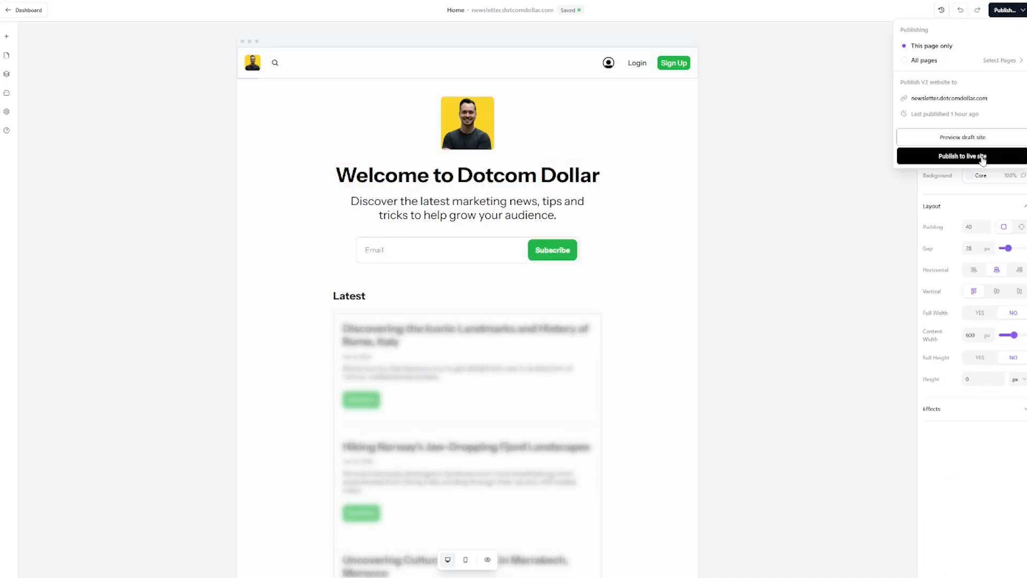
# Publish the home page to the live site, and move the weekly-01 web post on to its review.
pyautogui.click(983, 156)
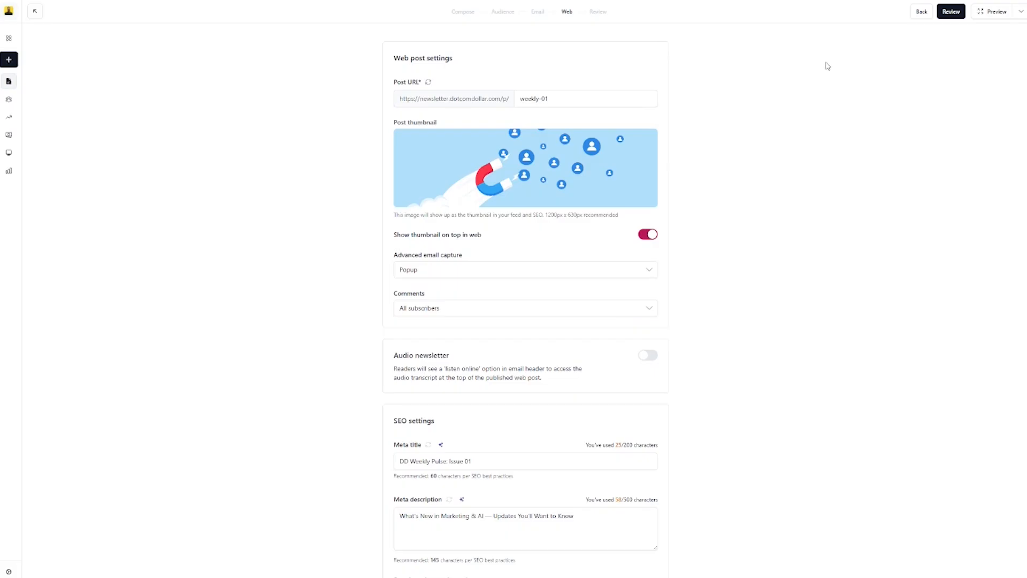
pyautogui.click(951, 12)
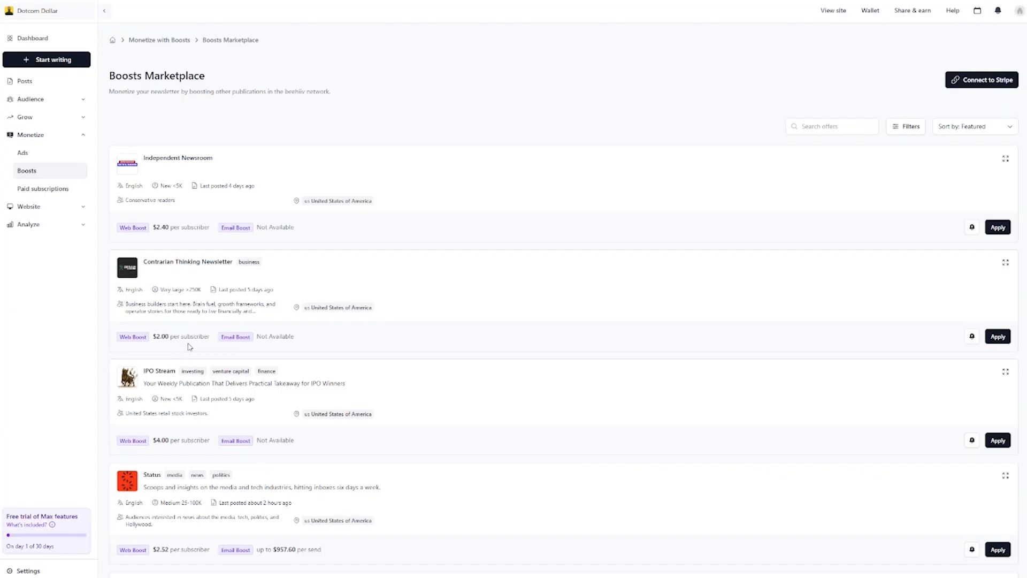
# Browse the newsletter offers in the Boosts Marketplace.
pyautogui.scroll(-3, 197, 413)
pyautogui.scroll(-2, 197, 413)
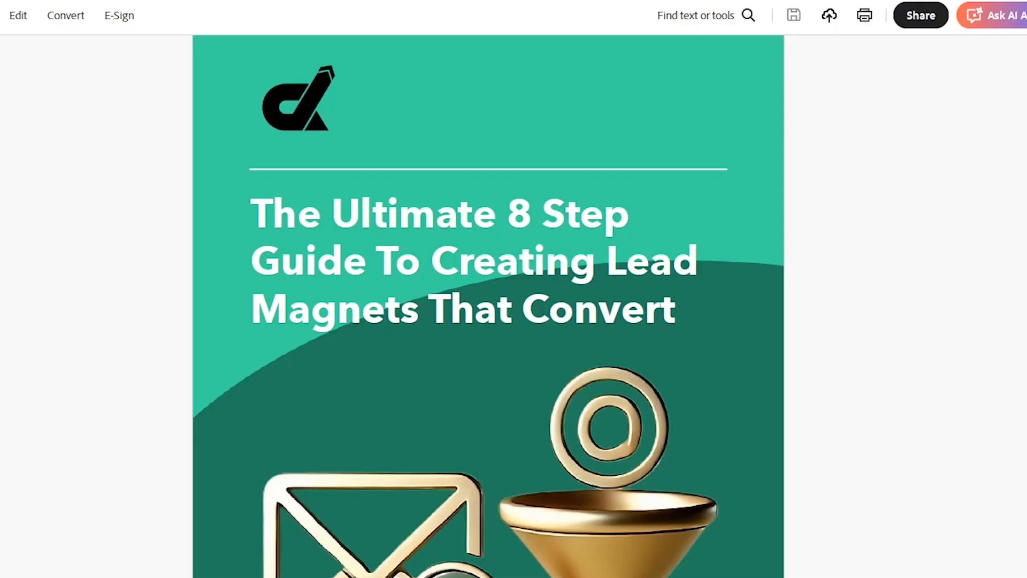
# Read through the PDF guide on creating lead magnets, from the cover to the section on identifying a specific problem.
pyautogui.scroll(-10, 489, 305)
pyautogui.scroll(-9, 489, 305)
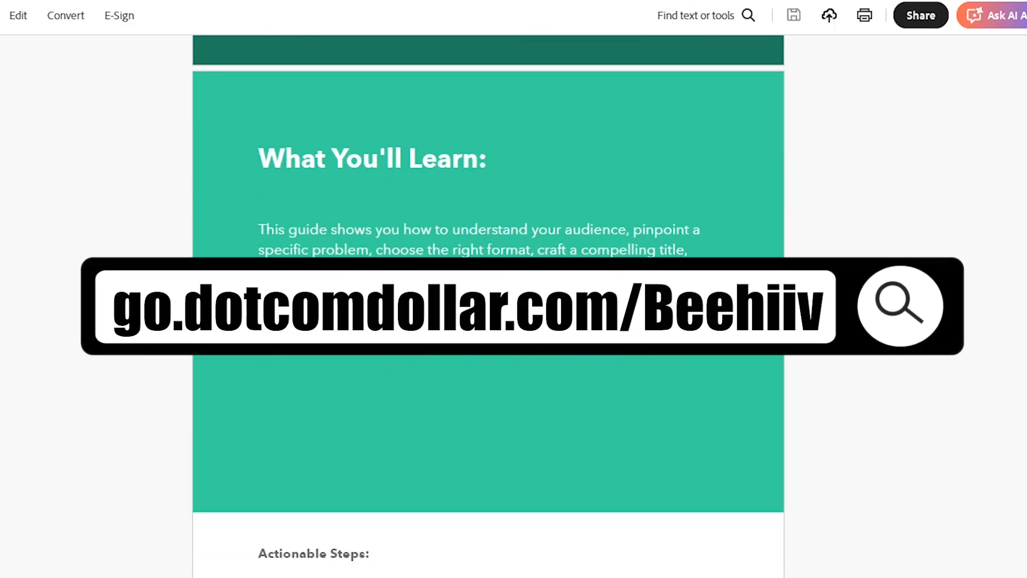
pyautogui.scroll(-4, 489, 305)
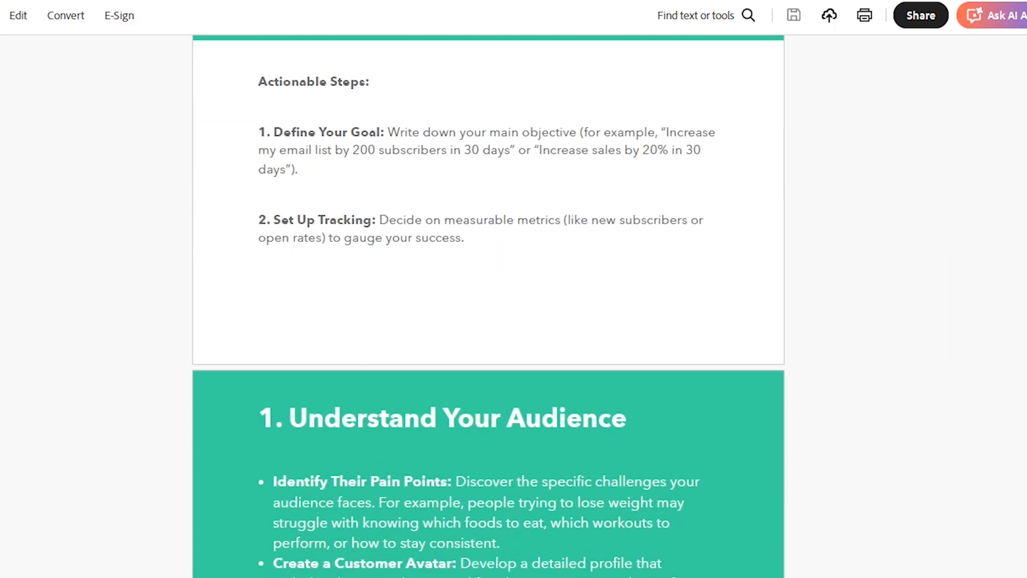
pyautogui.scroll(-7, 489, 305)
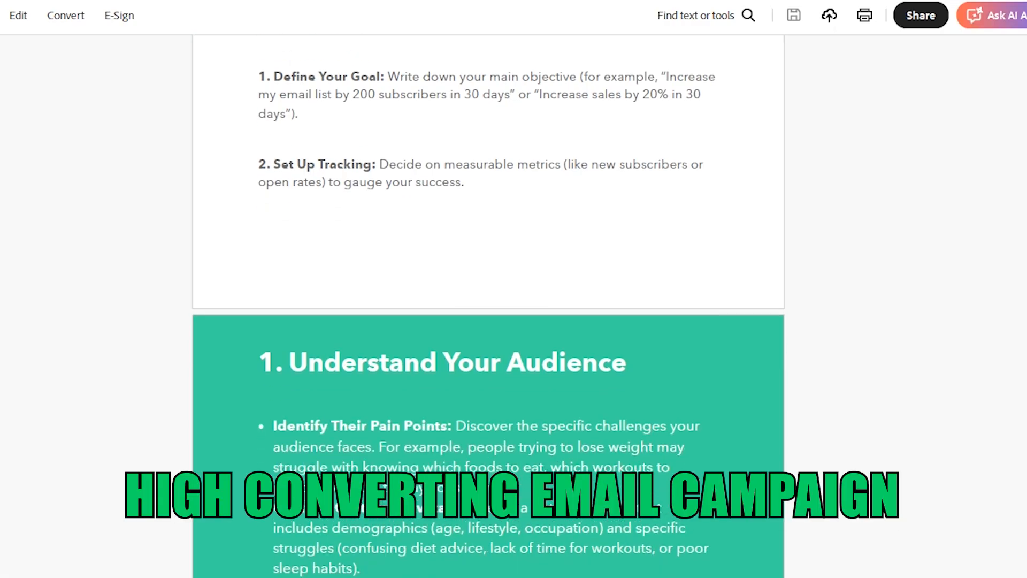
pyautogui.scroll(-10, 489, 304)
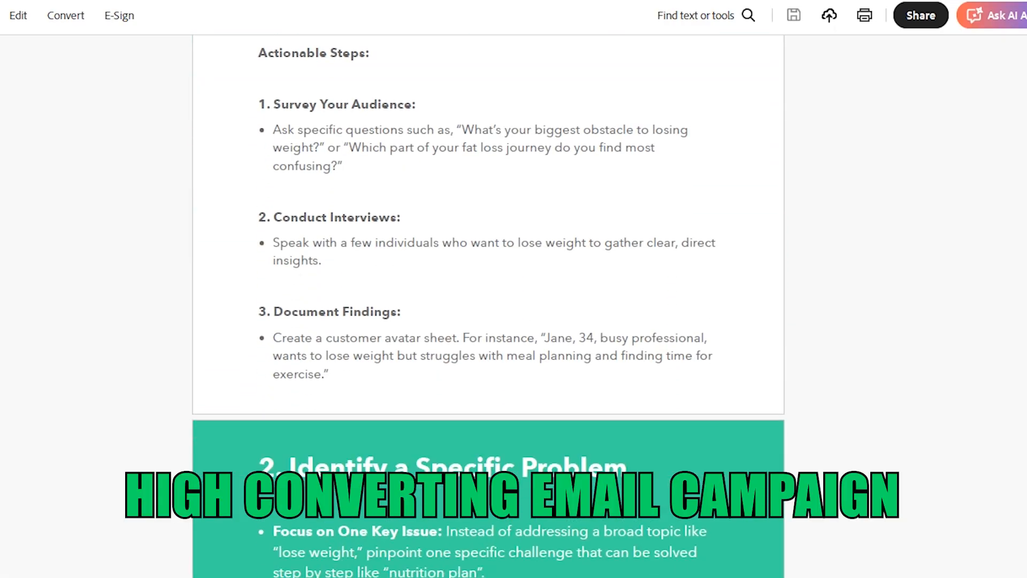
pyautogui.scroll(-7, 489, 305)
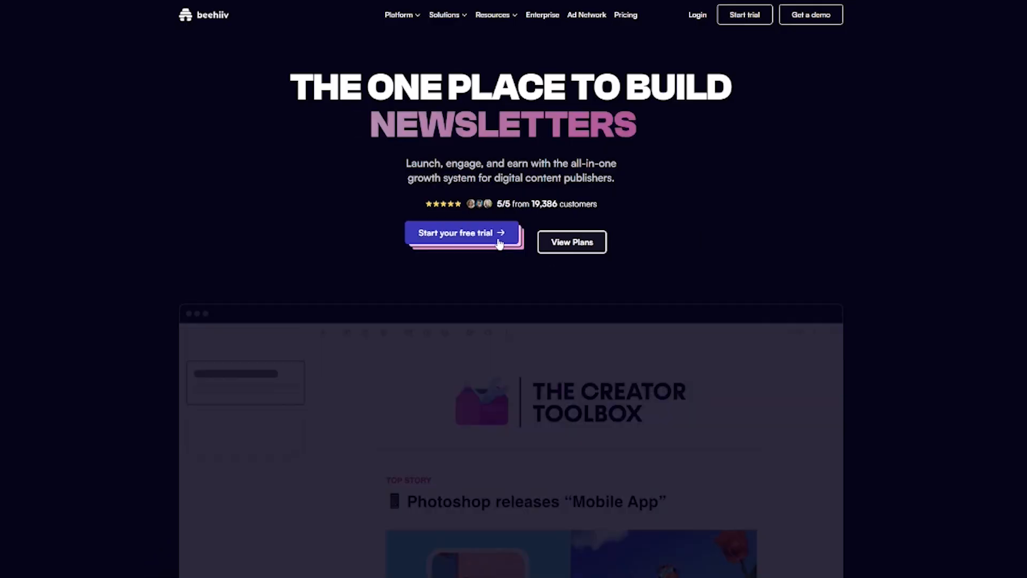
# Start a beehiiv free trial sign-up with email and fill in the first name, last name and email address.
pyautogui.click(499, 244)
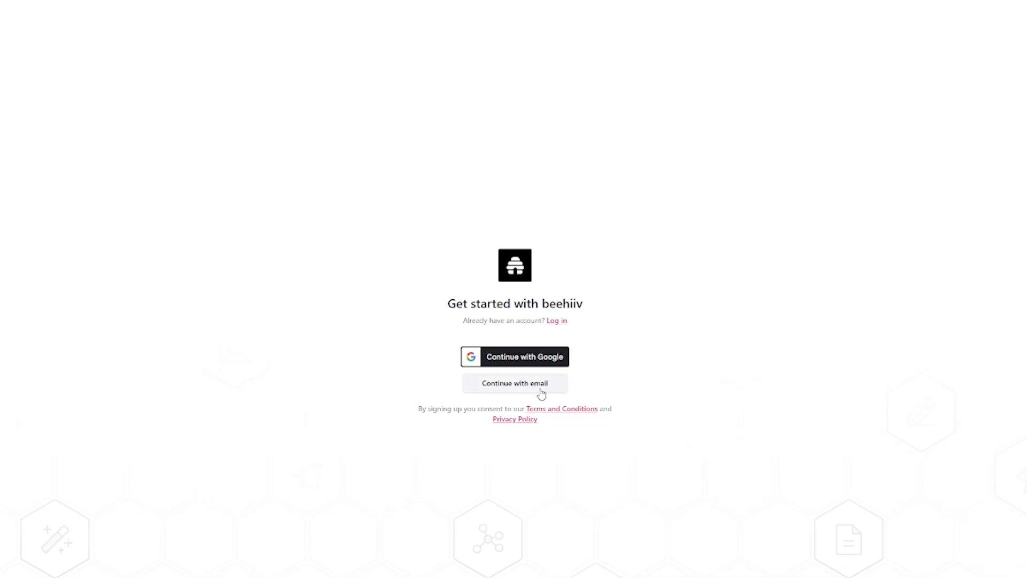
pyautogui.click(542, 395)
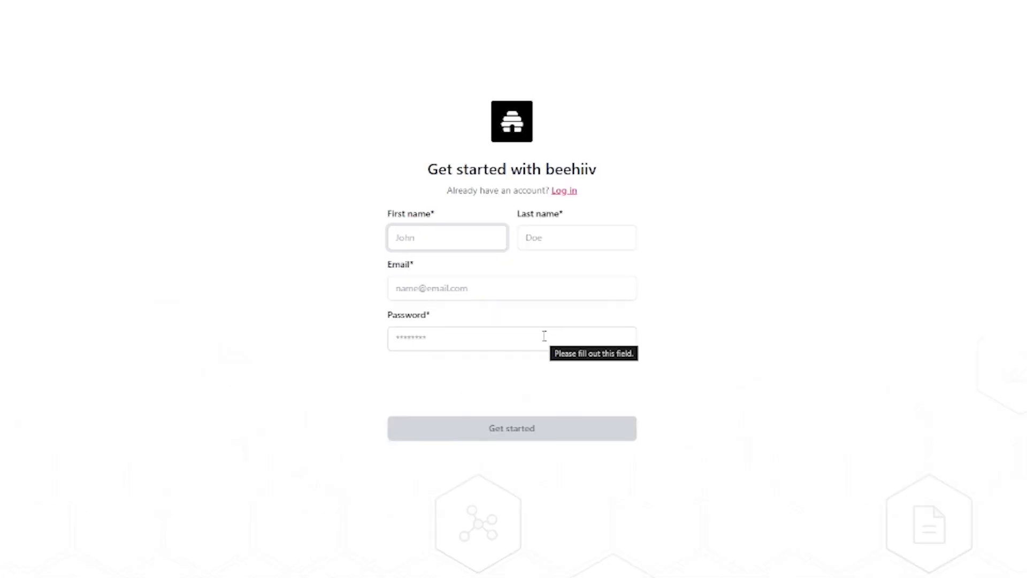
pyautogui.click(422, 228)
pyautogui.write('[blurred]')
pyautogui.press('Tab')
pyautogui.write('[blurred]')
pyautogui.press('Tab')
pyautogui.write('[blurred]')
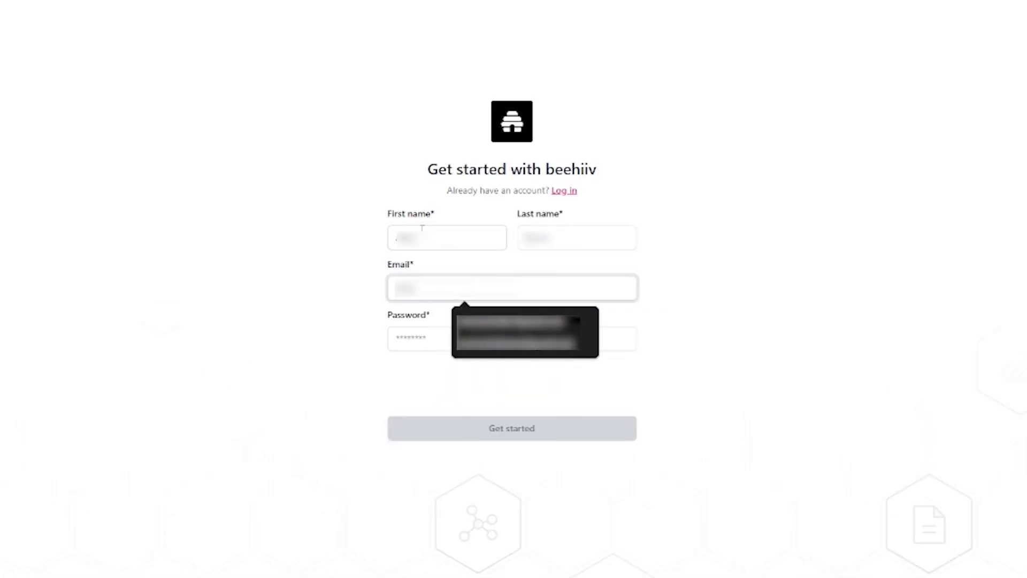
pyautogui.write('[blurred]')
# Enter the account password and submit the sign-up form.
pyautogui.press('Tab')
pyautogui.write('[masked]')
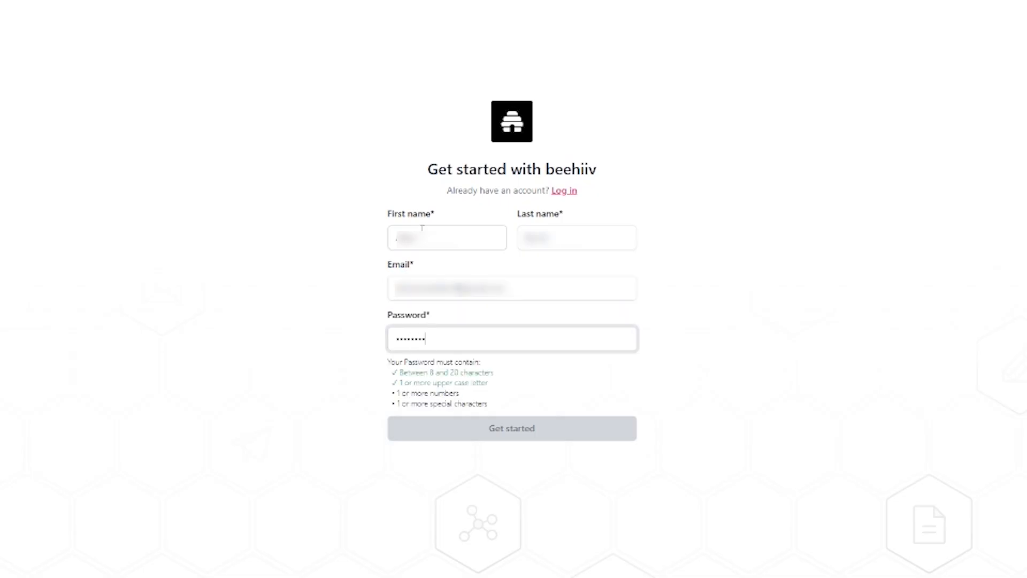
pyautogui.click(563, 428)
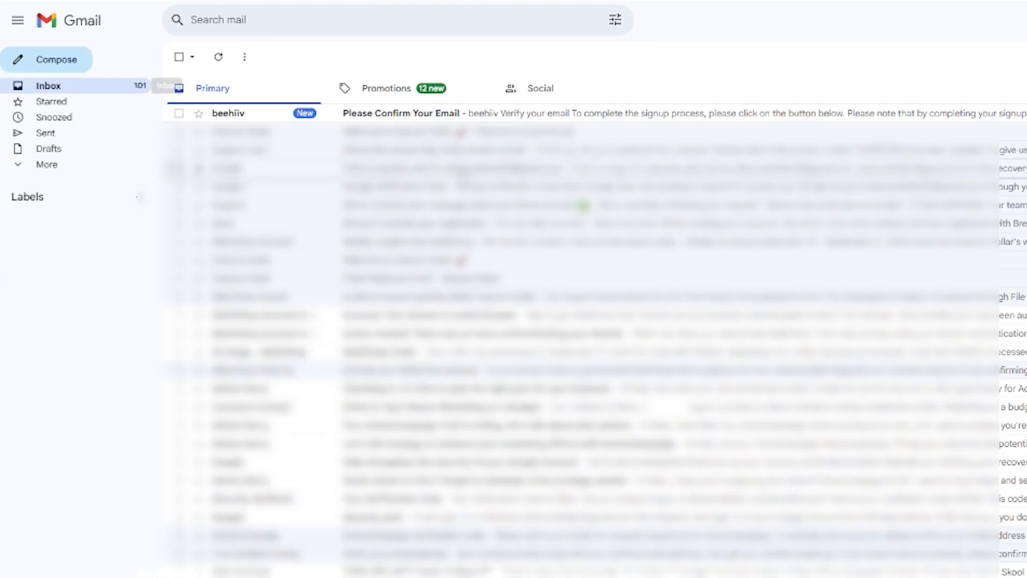
# Open the beehiiv confirmation message in Gmail and verify the email address.
pyautogui.click(411, 118)
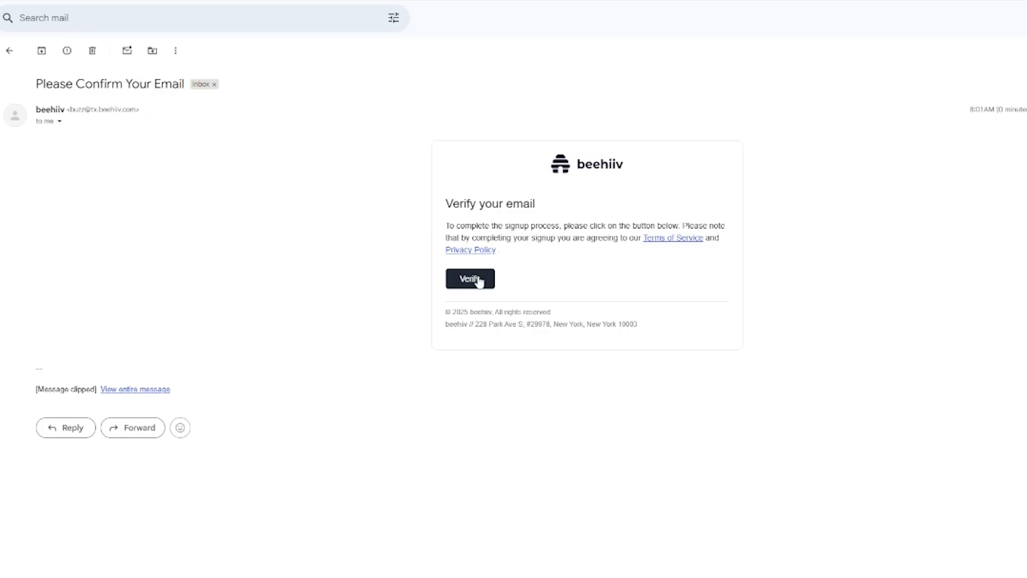
pyautogui.click(478, 281)
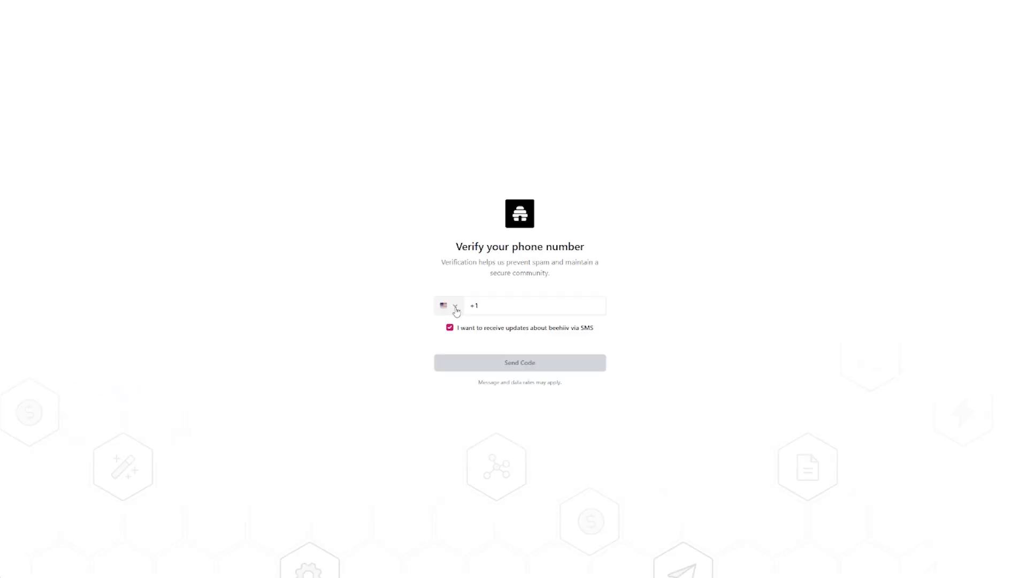
# Verify the account by phone, entering the phone number with its country code and the one-time SMS code.
pyautogui.click(456, 309)
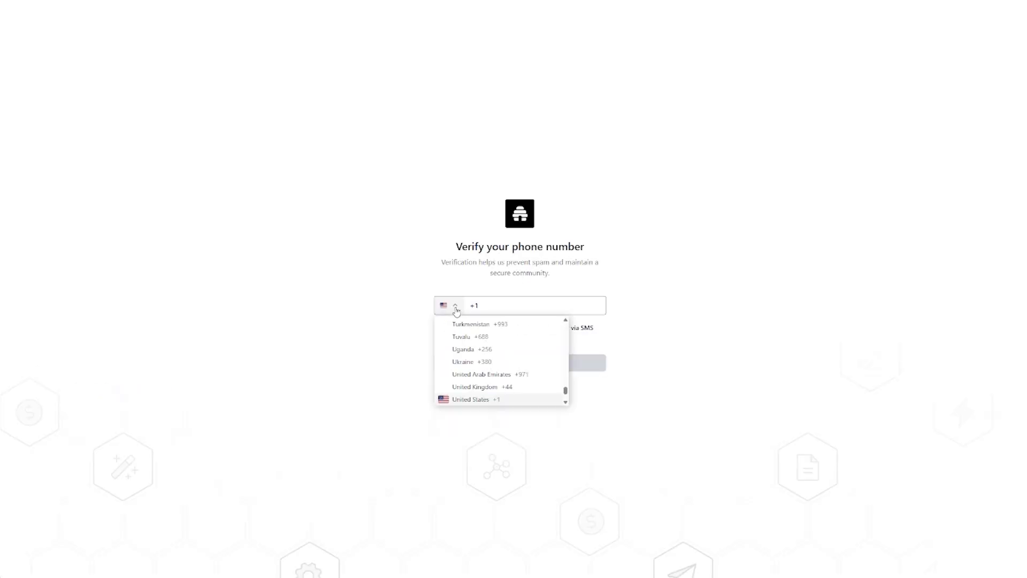
pyautogui.write('au')
pyautogui.click(481, 401)
pyautogui.click(496, 311)
pyautogui.write('4•••••')
pyautogui.click(519, 363)
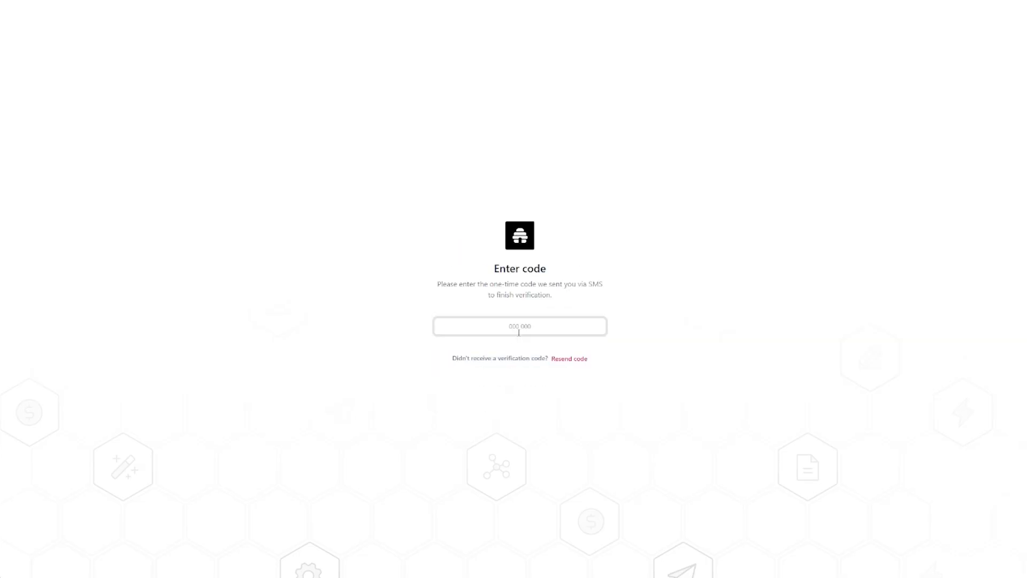
pyautogui.write('••••••')
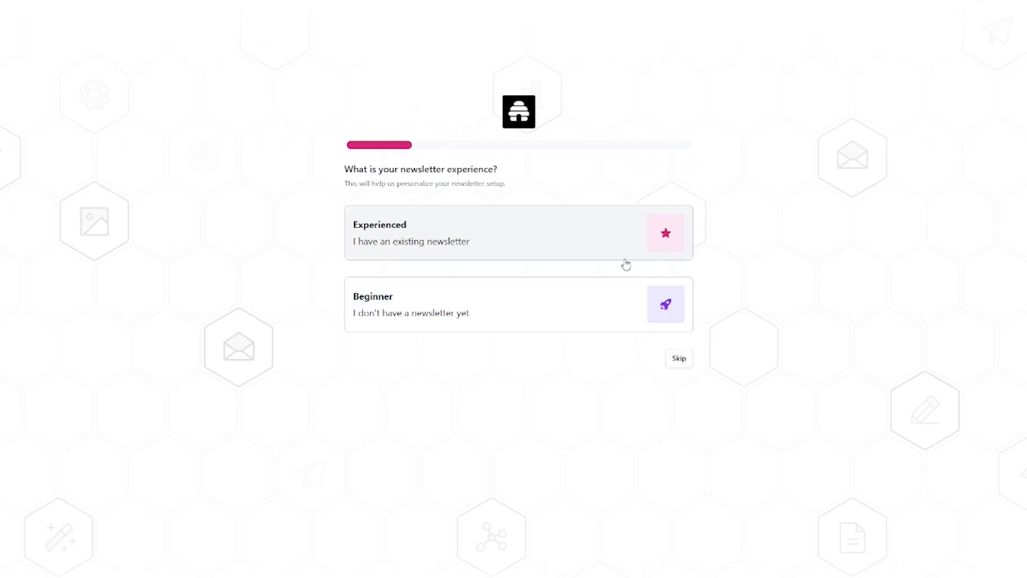
# Choose Beginner as the newsletter experience and name the newsletter Dotcom Dollar.
pyautogui.click(521, 306)
pyautogui.moveTo(427, 218); pyautogui.dragTo(361, 210)
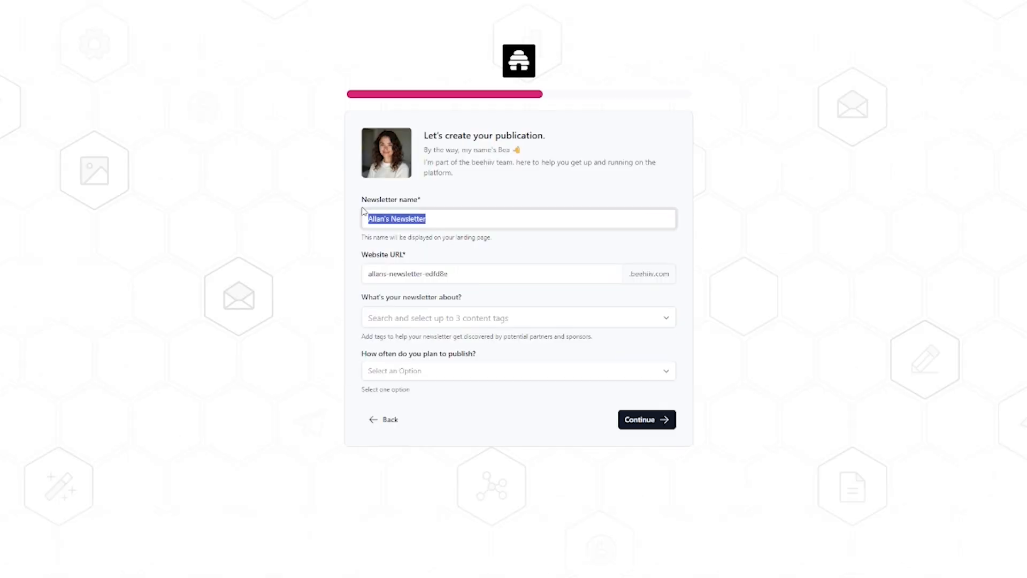
pyautogui.write('Dotcom Dollar')
# Set the publication's website URL to dotcomdollar.
pyautogui.moveTo(450, 273); pyautogui.dragTo(437, 273)
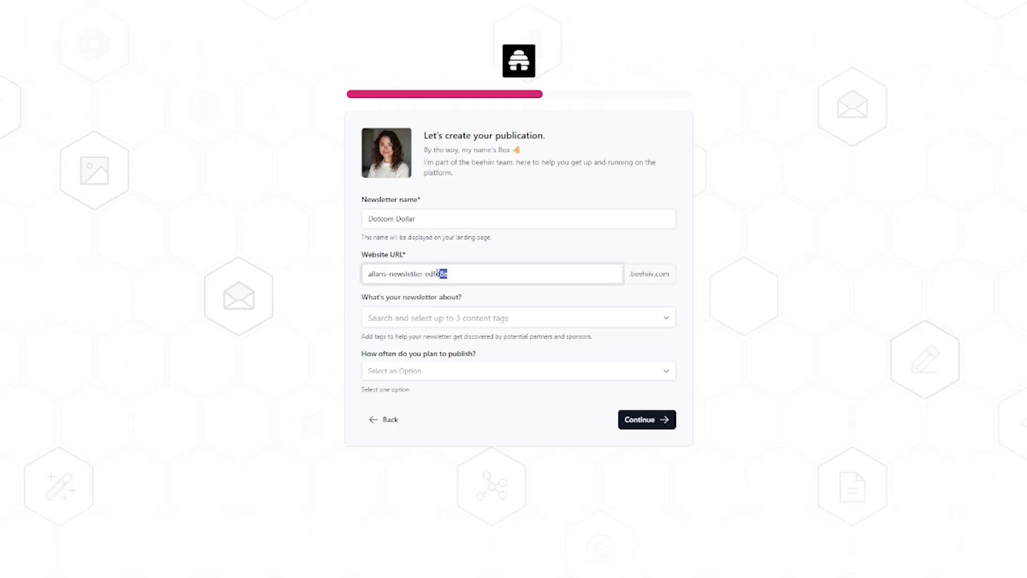
pyautogui.hotkey('ctrl', 'a')
pyautogui.write('dotcomdollar')
# Add the content tags Education, Marketing and Technology to the newsletter.
pyautogui.click(407, 319)
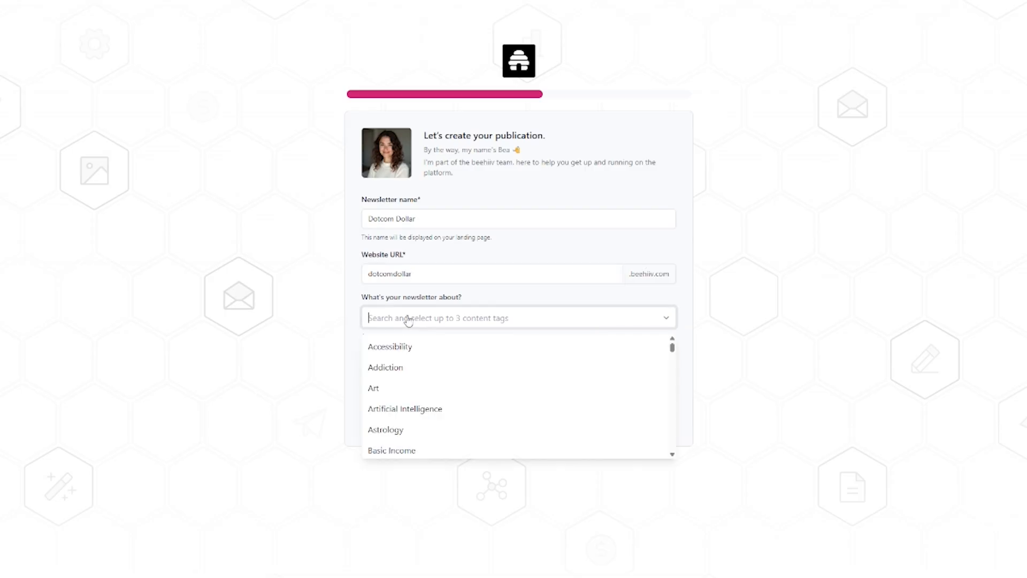
pyautogui.scroll(-8, 473, 390)
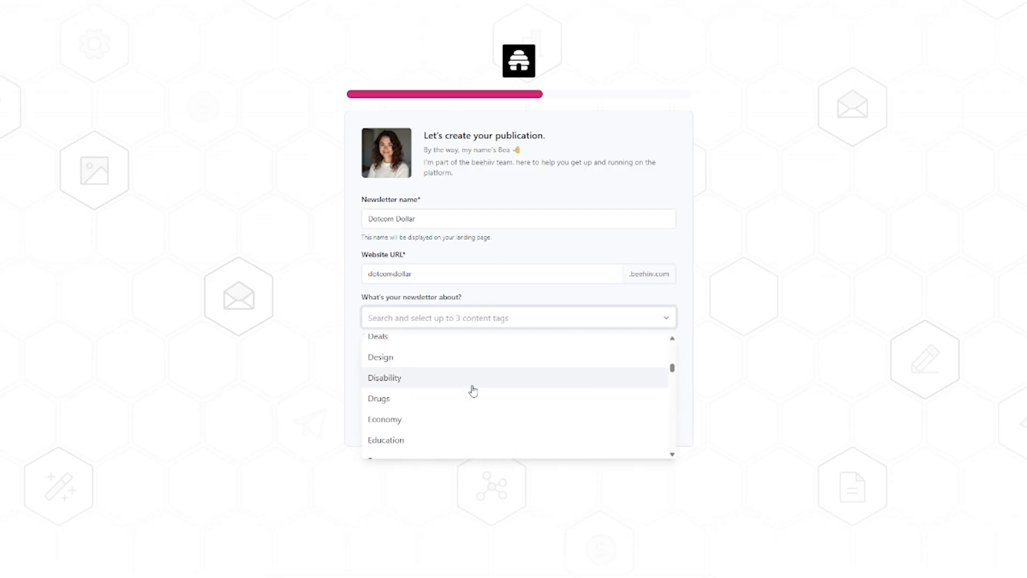
pyautogui.click(476, 336)
pyautogui.click(481, 335)
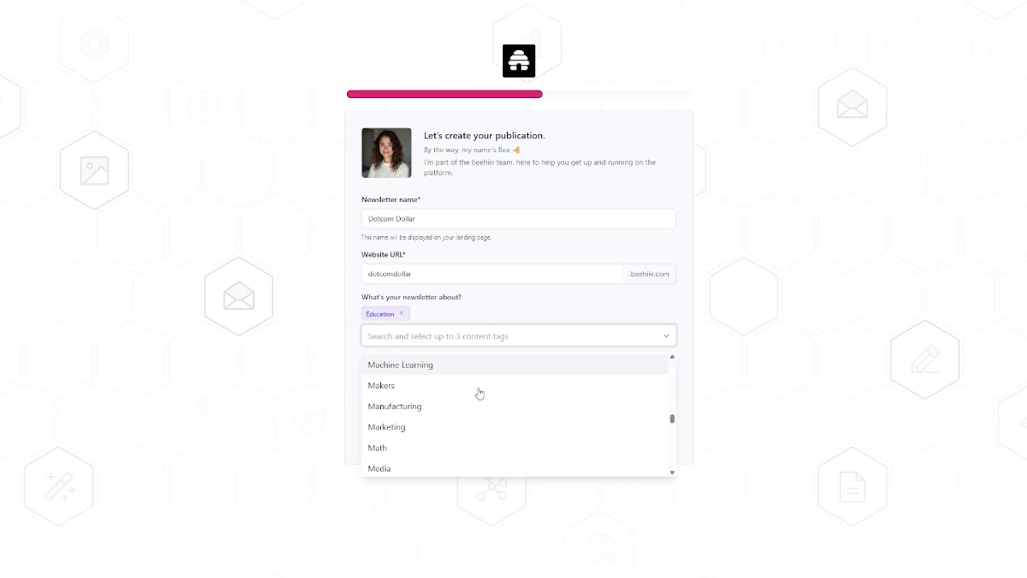
pyautogui.scroll(-1, 479, 396)
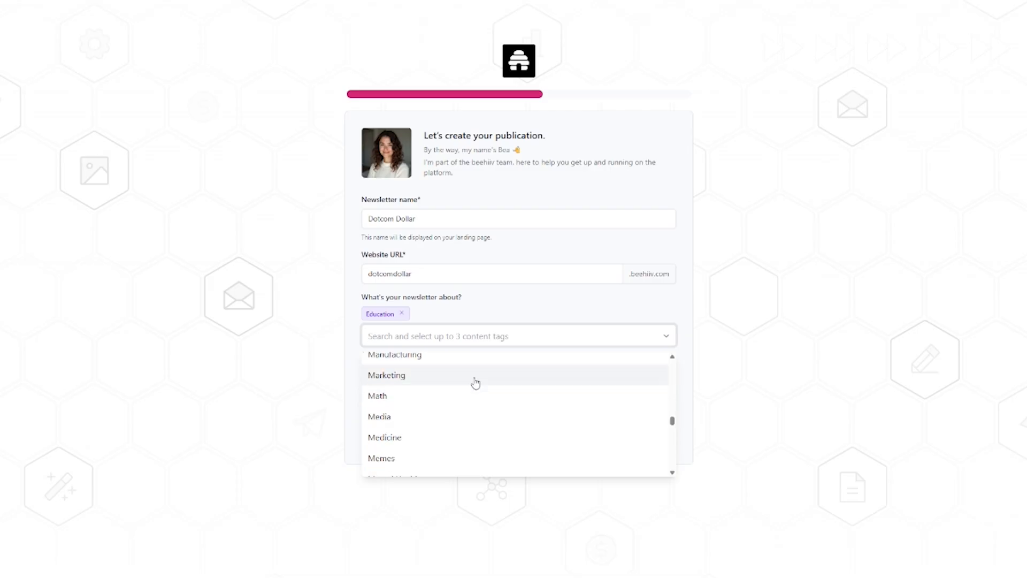
pyautogui.click(474, 379)
pyautogui.click(475, 342)
pyautogui.scroll(-10, 460, 419)
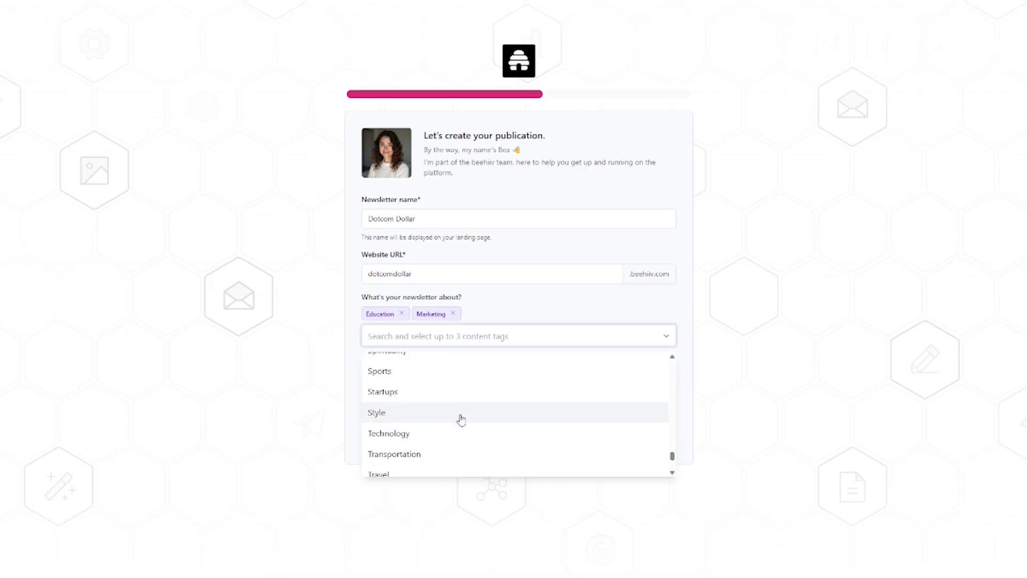
pyautogui.click(447, 382)
# Set the publishing frequency to Weekly and submit the publication details.
pyautogui.click(494, 393)
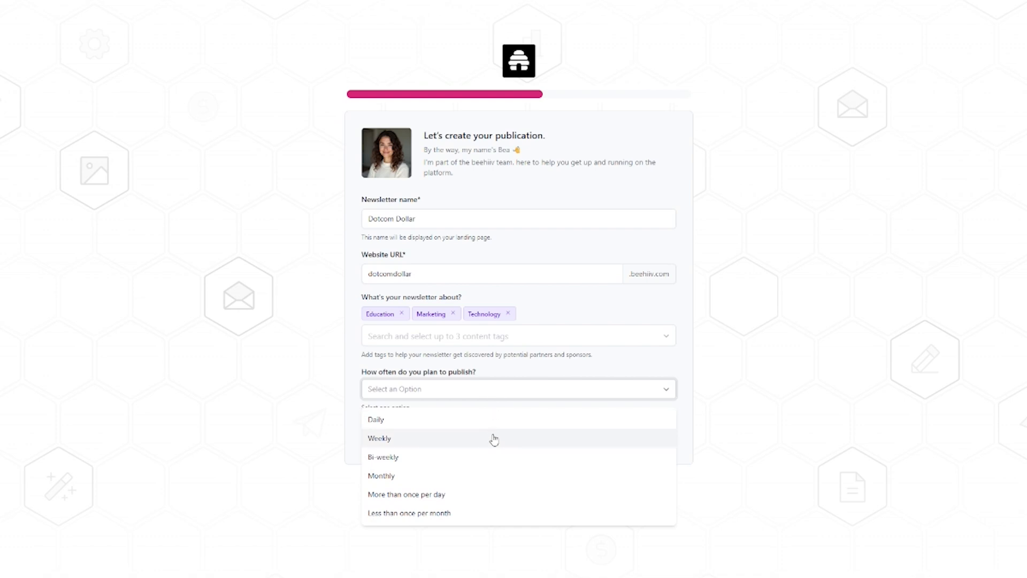
pyautogui.click(493, 438)
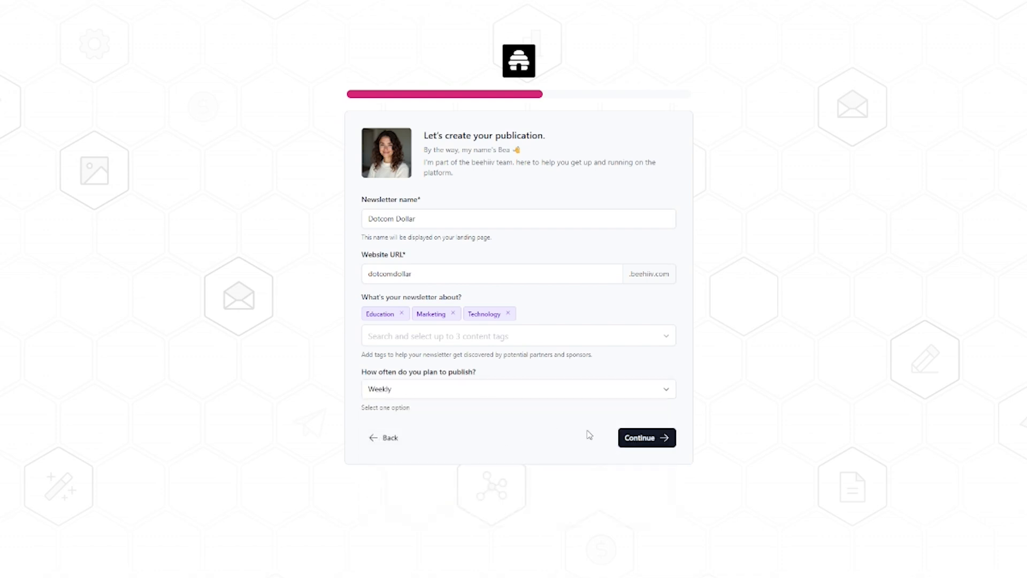
pyautogui.click(660, 443)
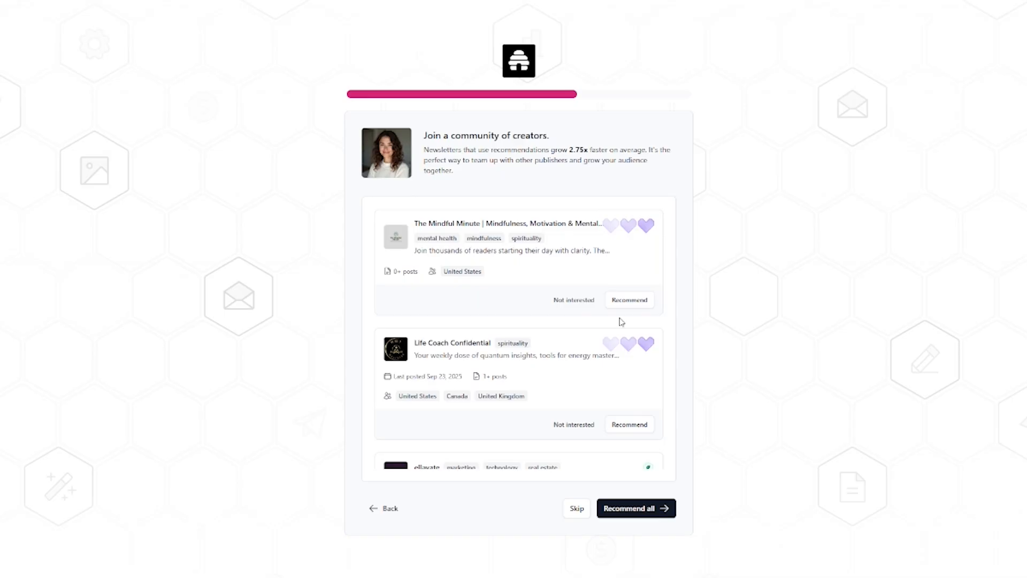
# Look over the suggested newsletters and skip recommending them.
pyautogui.scroll(-4, 622, 322)
pyautogui.scroll(4, 621, 322)
pyautogui.click(575, 509)
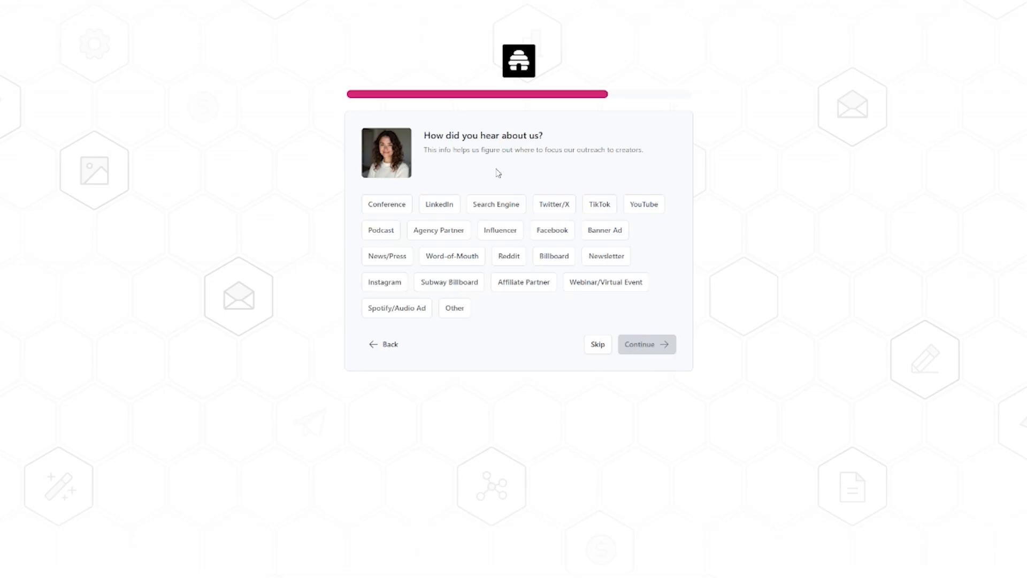
# Give YouTube as the way of hearing about beehiiv and start the 30-day trial.
pyautogui.click(646, 211)
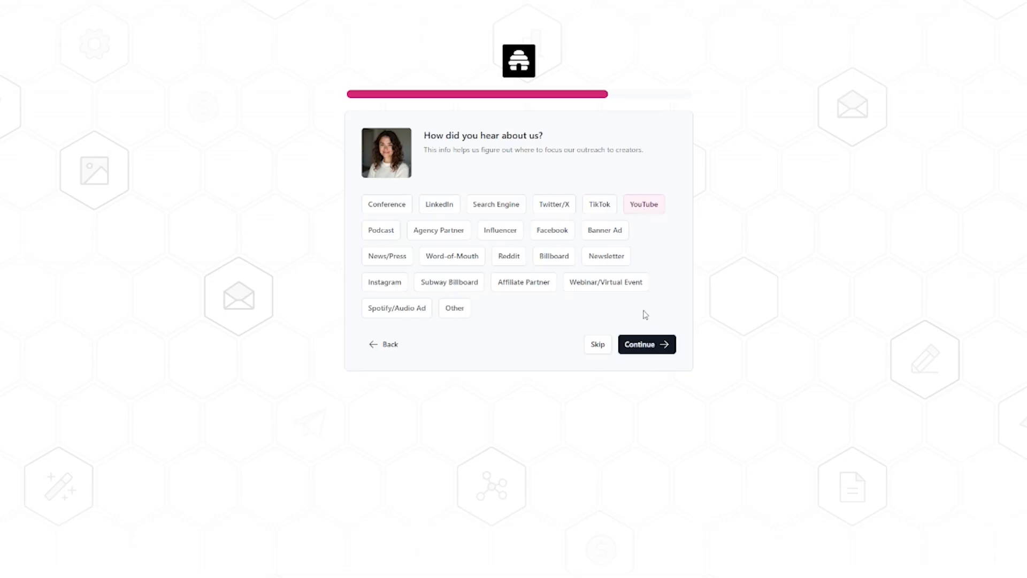
pyautogui.click(647, 348)
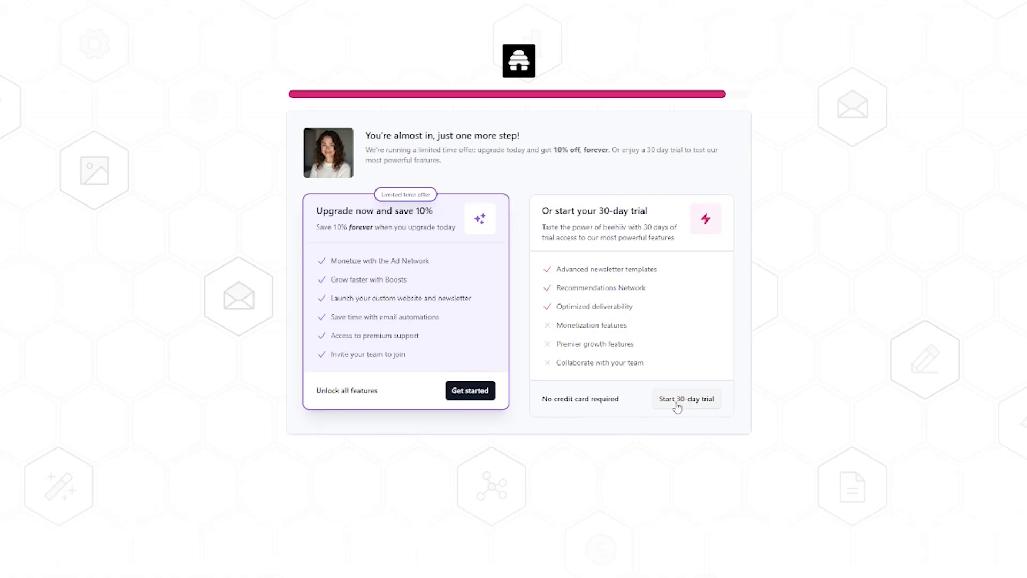
pyautogui.click(677, 407)
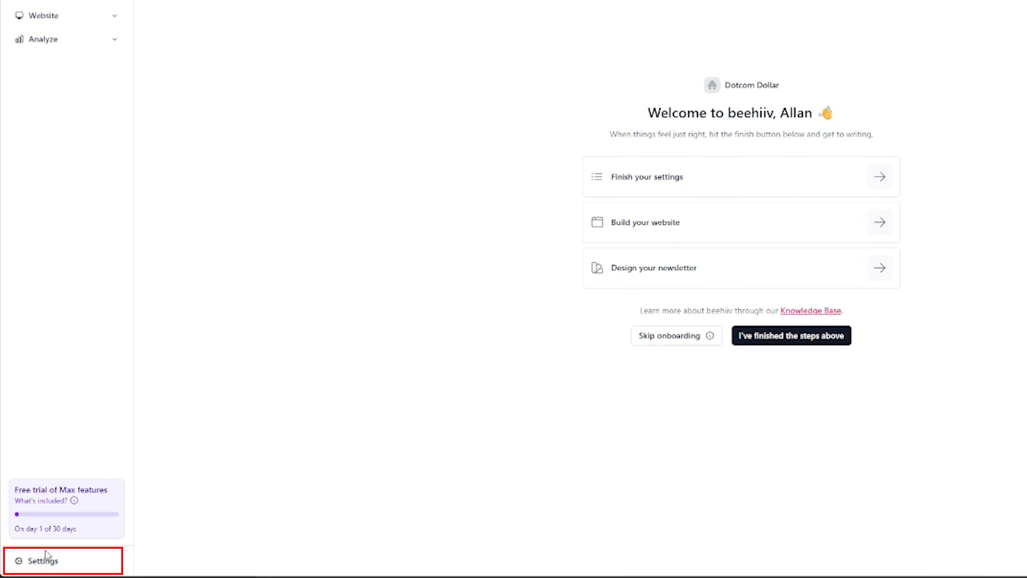
# Start the custom domain setup from the publication's domain settings.
pyautogui.click(45, 558)
pyautogui.click(39, 178)
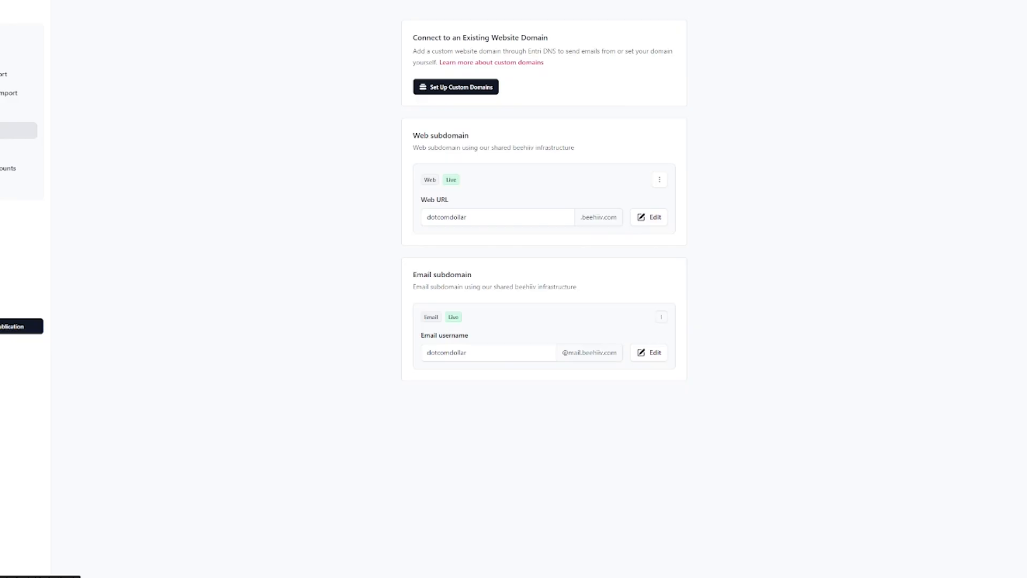
pyautogui.click(478, 87)
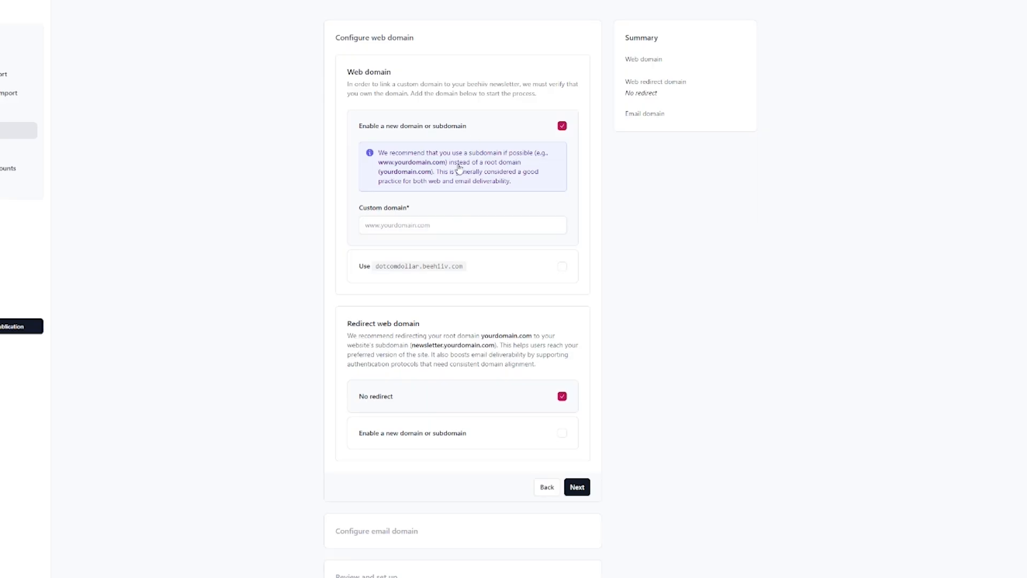
# Set the custom web domain to newsletter.dotcomdollar.com with no redirect and proceed to the email domain.
pyautogui.click(395, 226)
pyautogui.write('www.news')
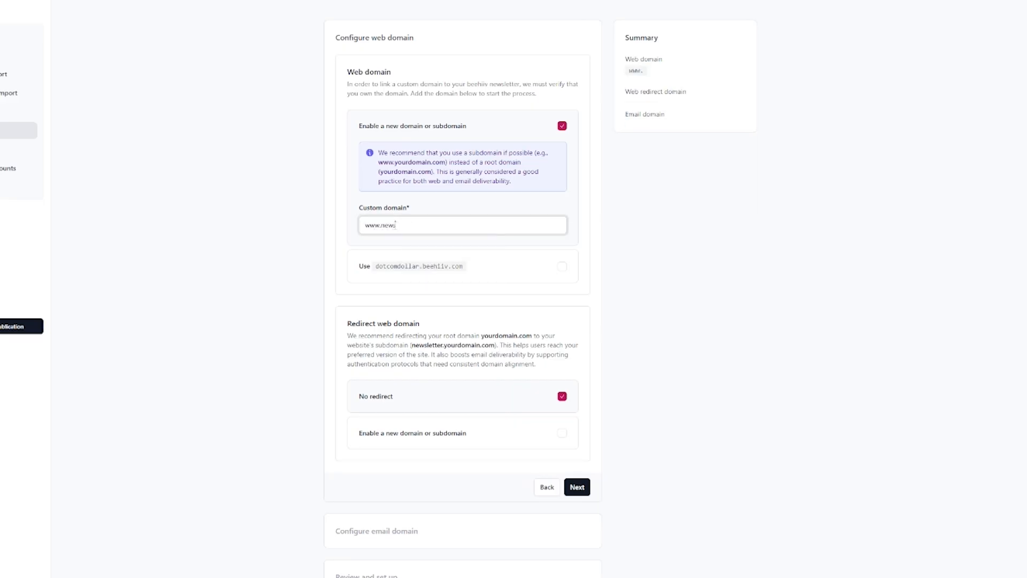
pyautogui.write('letter.dotcomdollar.com')
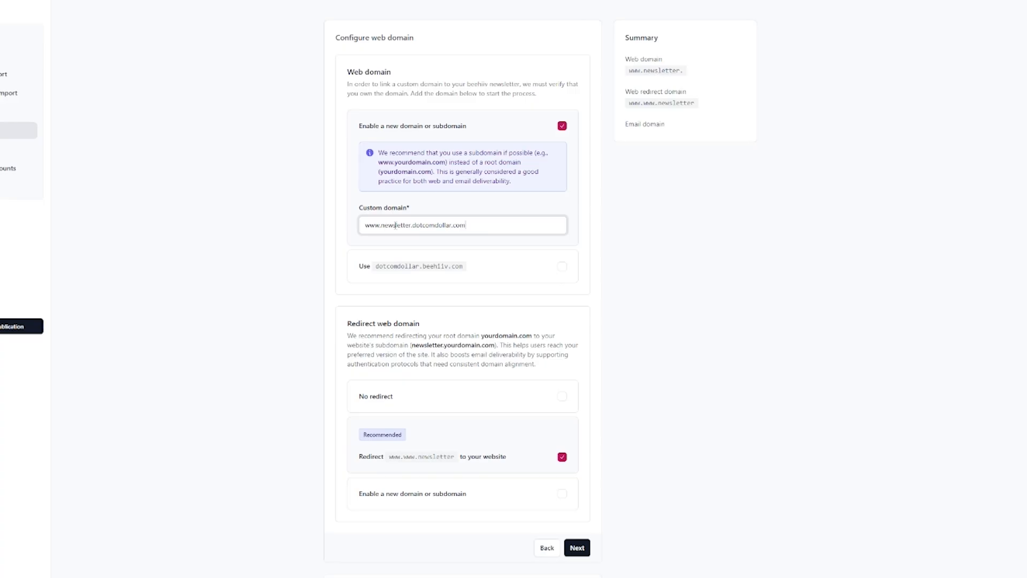
pyautogui.click(681, 259)
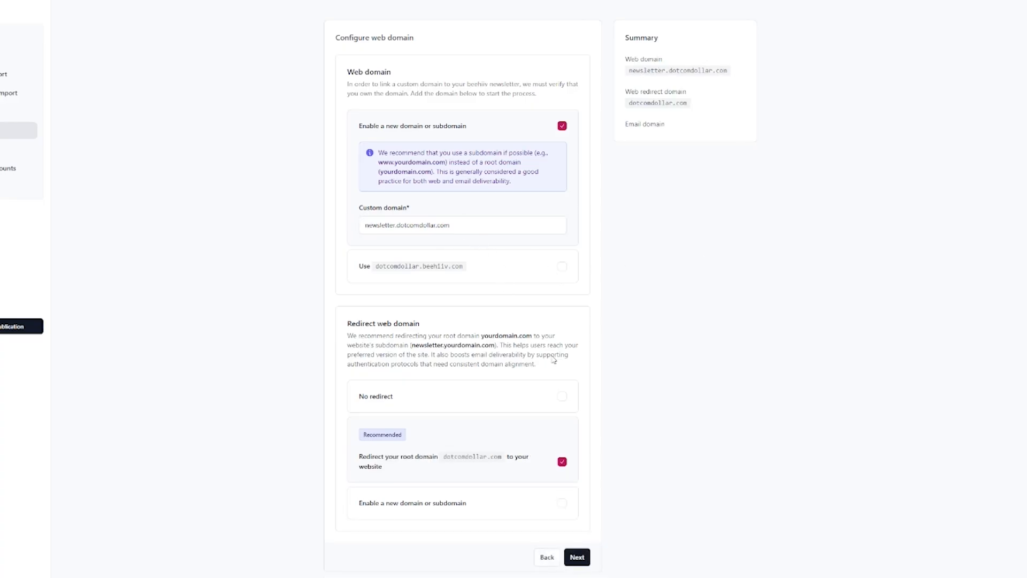
pyautogui.click(555, 401)
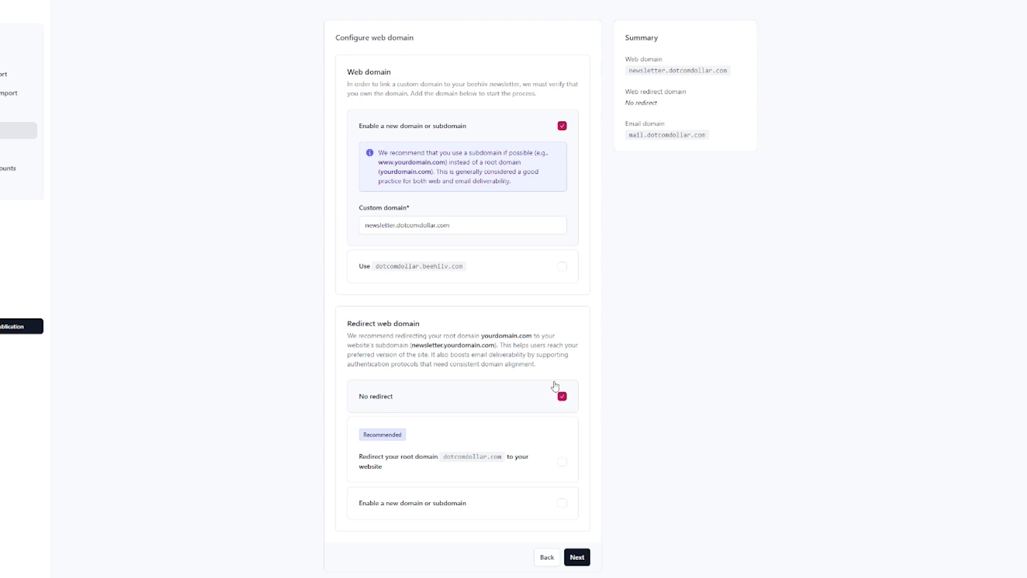
pyautogui.click(575, 556)
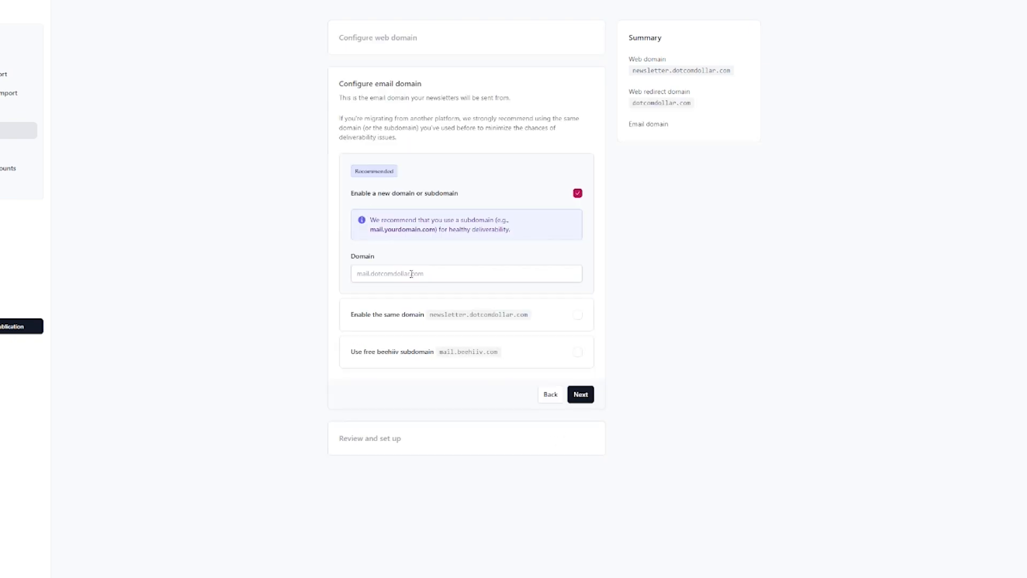
# Set the new email domain to mail.dotcomdollar.com and proceed to the review.
pyautogui.click(410, 274)
pyautogui.write('mail.dotcomdollar.com')
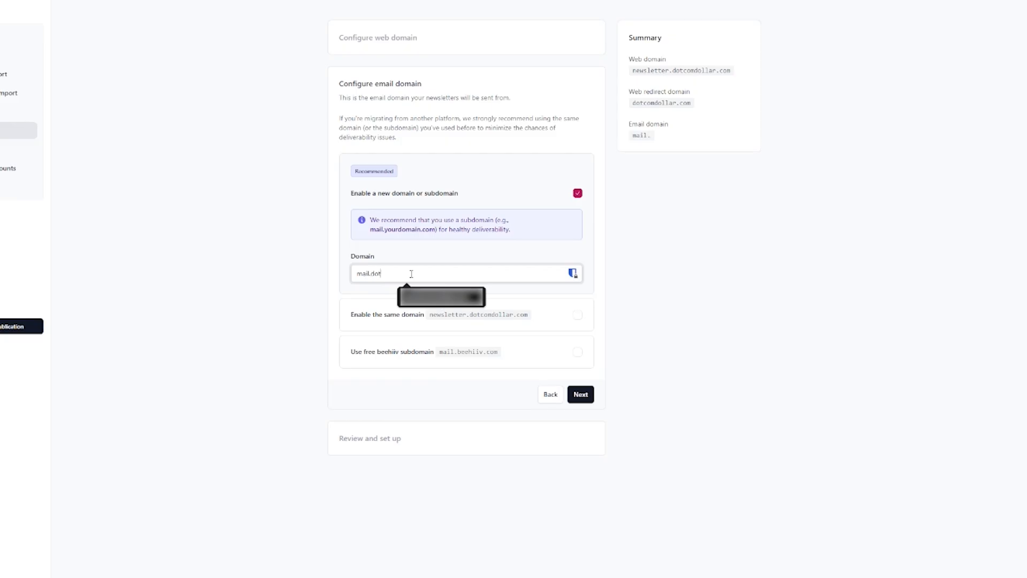
pyautogui.click(637, 384)
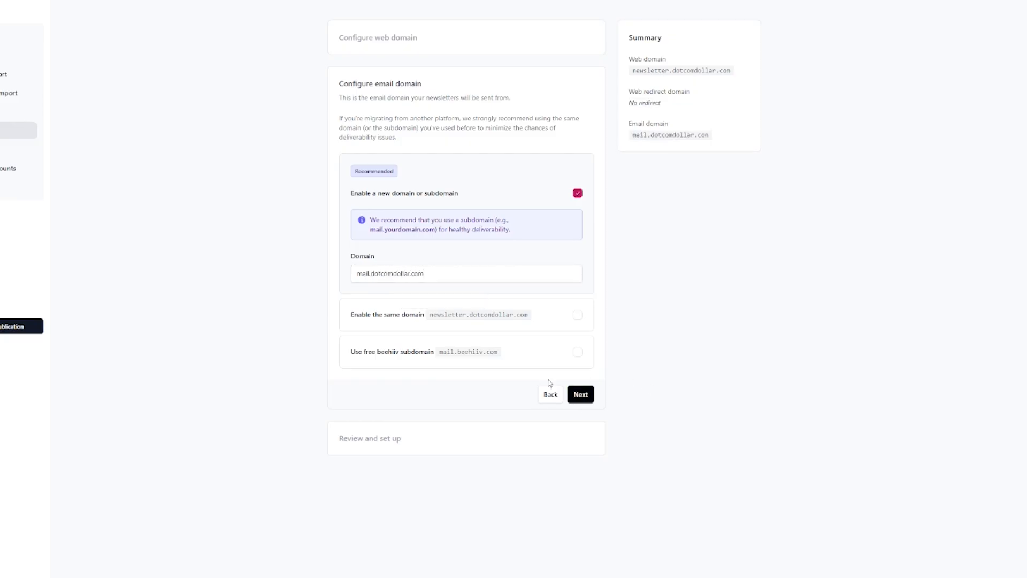
pyautogui.click(579, 401)
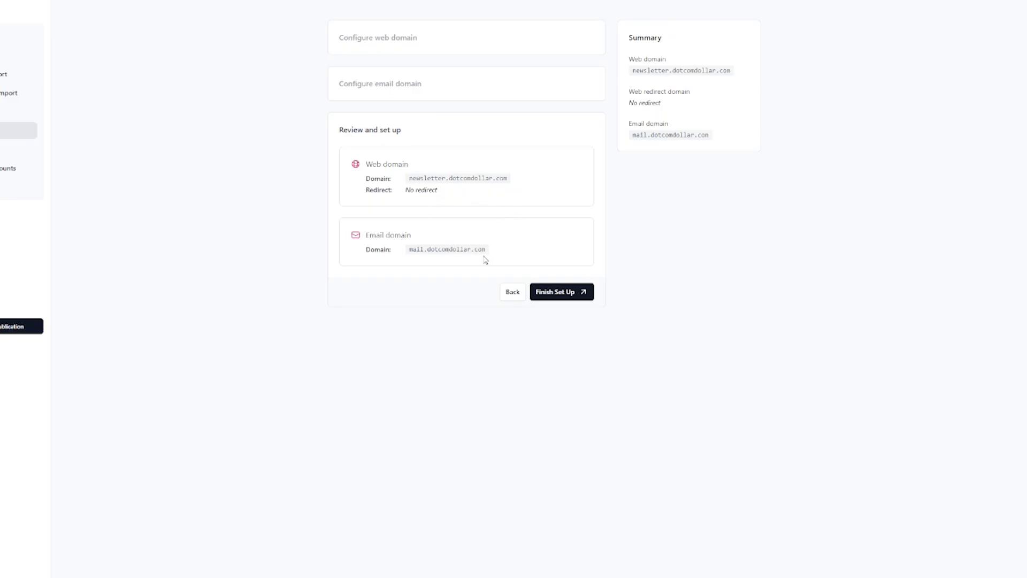
# Finish the domain review, choose automatic setup with Entri and continue to the domain provider login.
pyautogui.click(567, 296)
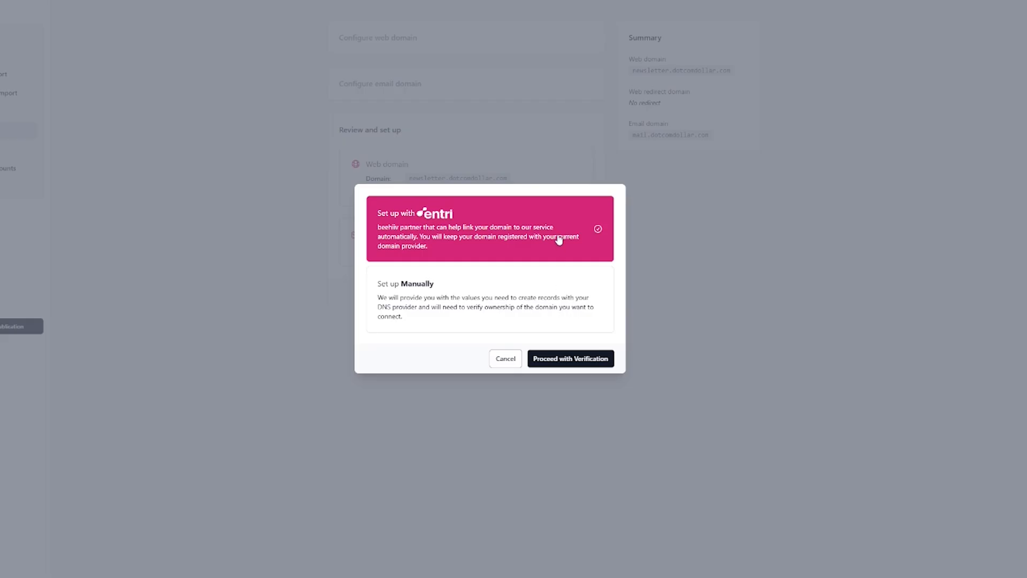
pyautogui.click(601, 359)
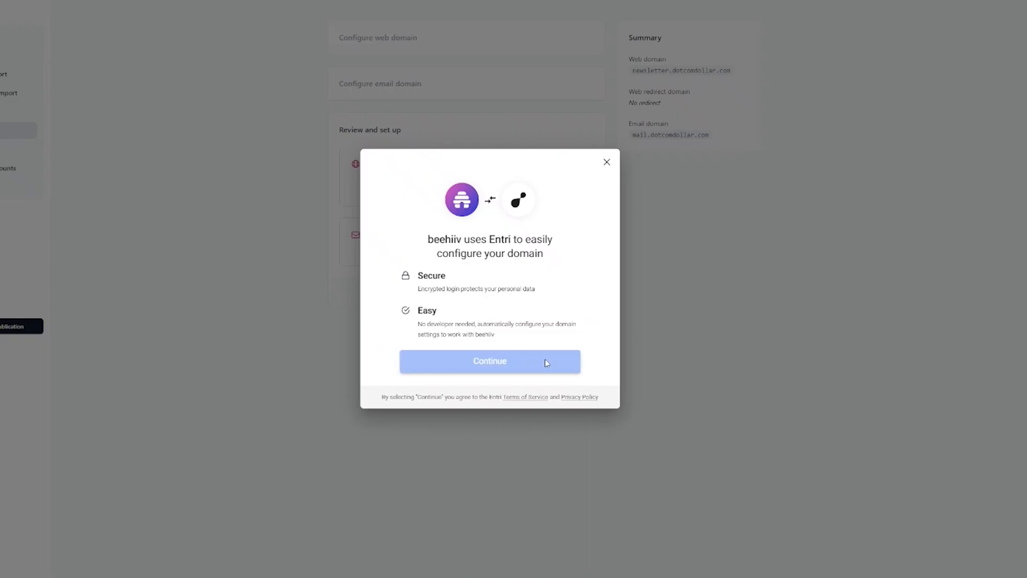
pyautogui.click(546, 362)
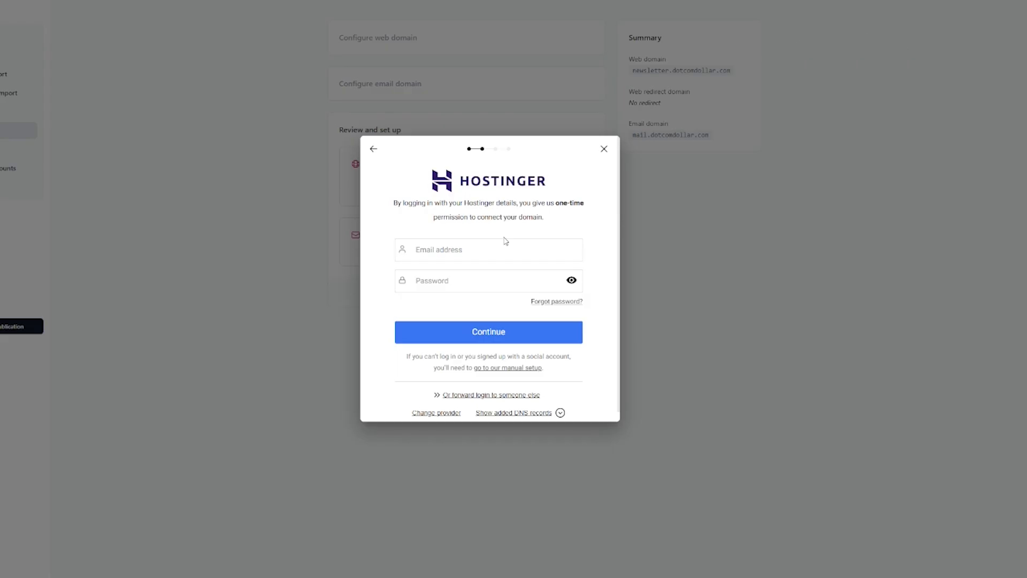
# Authorize the domain connection in Hostinger with the account e-mail, password and e-mailed login verification code, and complete the configuration.
pyautogui.click(441, 255)
pyautogui.hotkey('ctrl', 'v')
pyautogui.click(471, 281)
pyautogui.hotkey('ctrl', 'v')
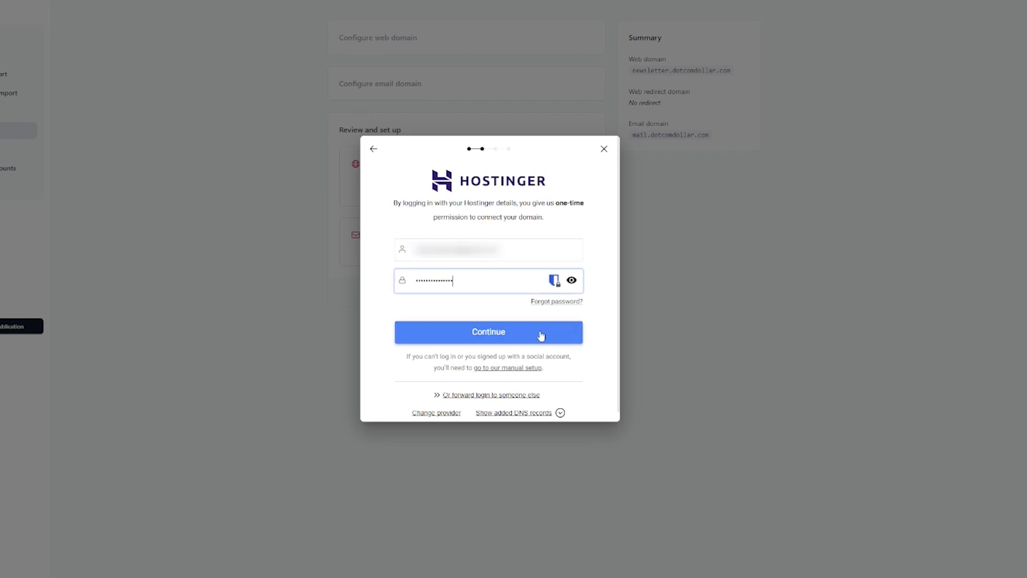
pyautogui.click(541, 336)
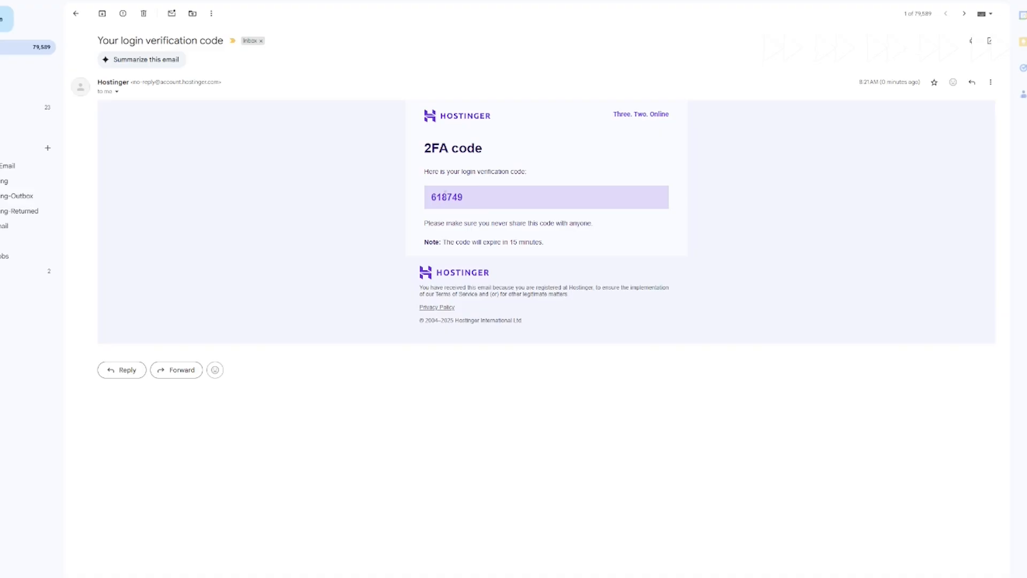
pyautogui.doubleClick(446, 196)
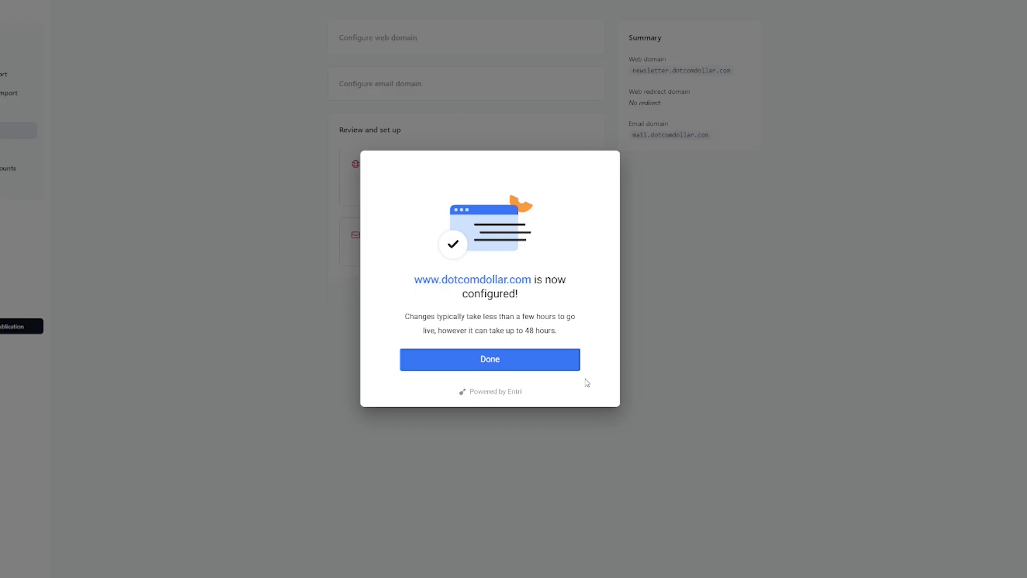
pyautogui.click(571, 367)
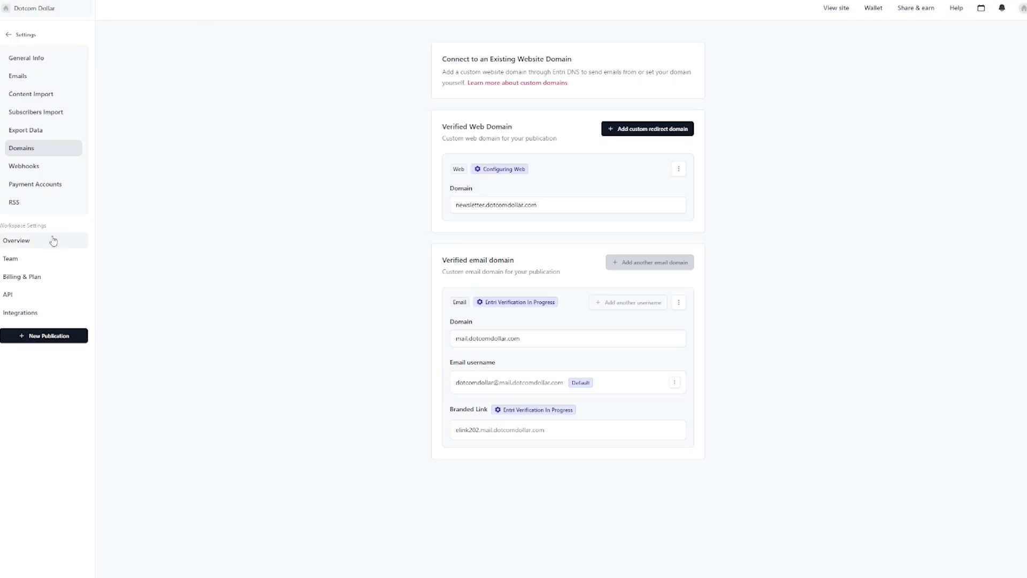
# Fill in the workspace's global email footer address with the street, city, state, postal code and country, and save it.
pyautogui.click(36, 242)
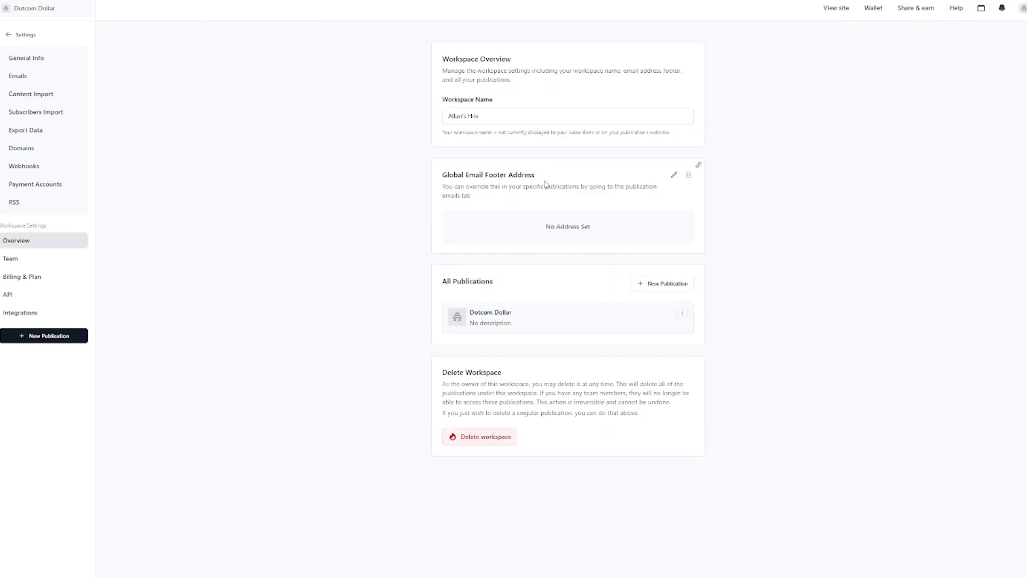
pyautogui.click(674, 179)
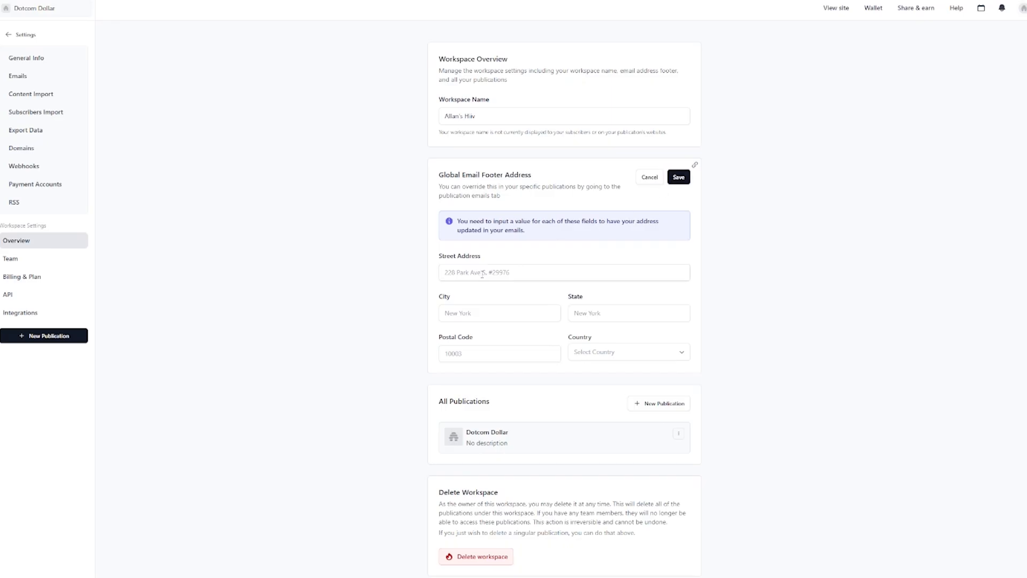
pyautogui.click(482, 274)
pyautogui.write('[blurred]')
pyautogui.press('Tab')
pyautogui.write('[blurred]')
pyautogui.press('Tab')
pyautogui.press('Tab')
pyautogui.click(628, 352)
pyautogui.moveTo(687, 378); pyautogui.dragTo(690, 473)
pyautogui.scroll(3, 625, 412)
pyautogui.click(615, 397)
pyautogui.click(681, 177)
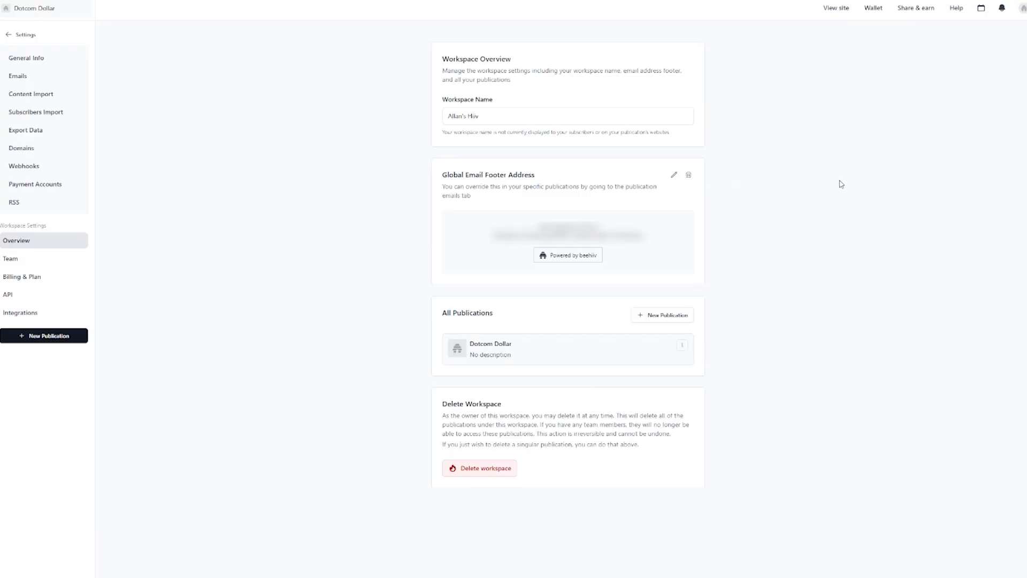
# Write the publication's one-line description, introducing a Digital Marketer working from home who helps others do the same and achieve financial freedom.
pyautogui.click(34, 63)
pyautogui.click(538, 145)
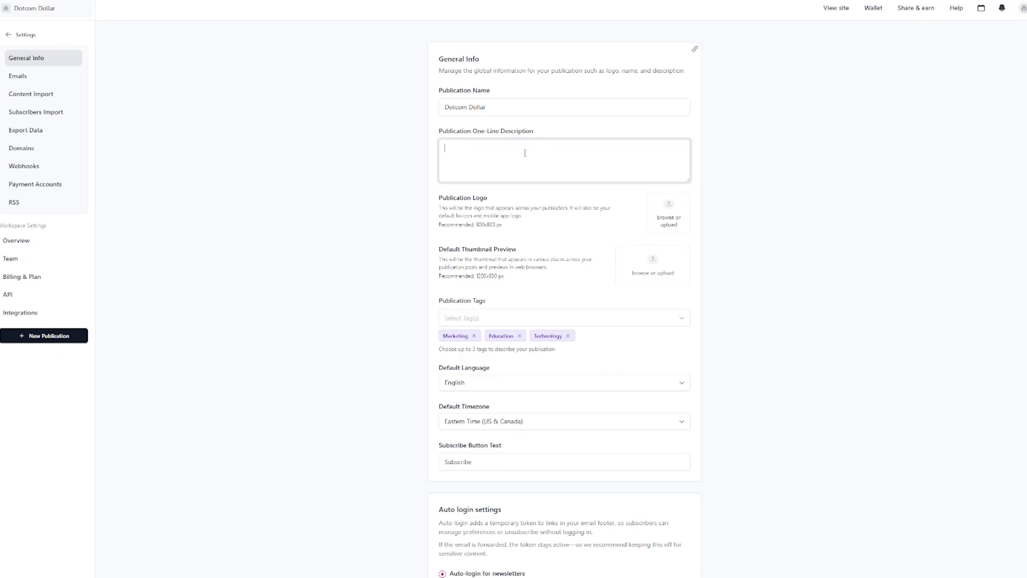
pyautogui.write('I am a Digital Marketer.  I make my living working from home. My goal is to help other people do the same and achieve financial freedom.')
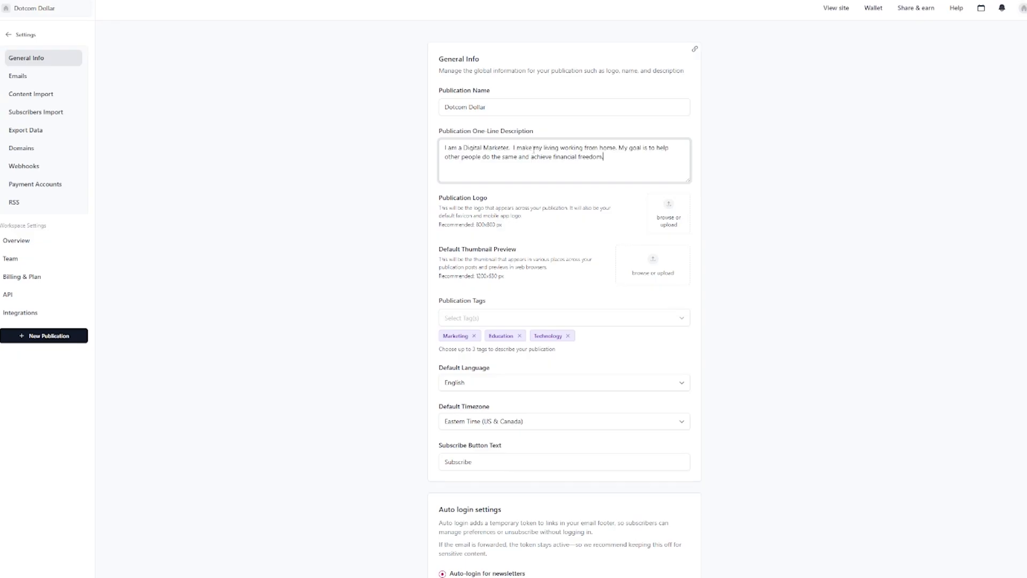
# Upload image files for the publication logo and the default thumbnail preview.
pyautogui.click(670, 214)
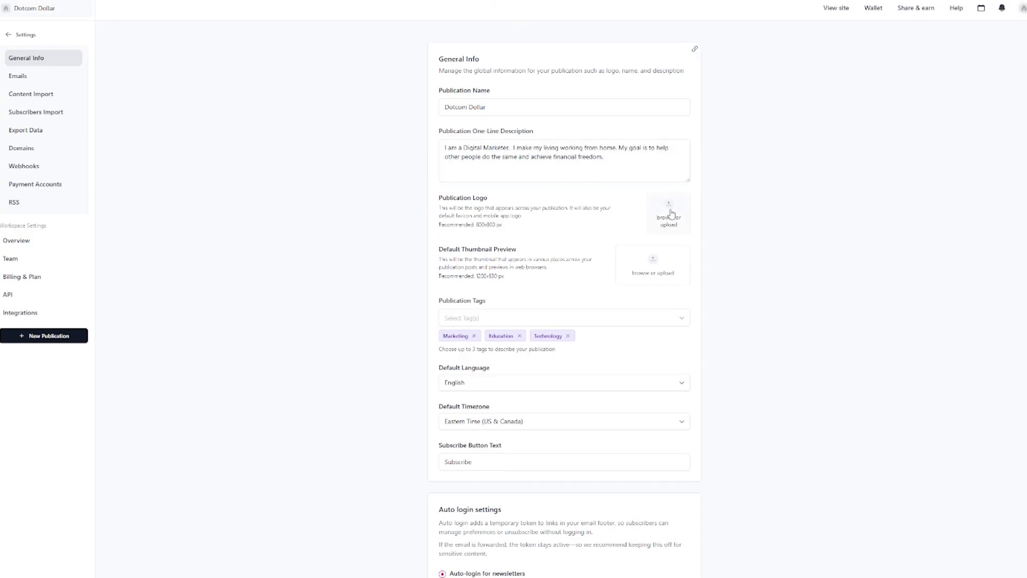
pyautogui.click(671, 214)
pyautogui.click(297, 156)
pyautogui.doubleClick(297, 156)
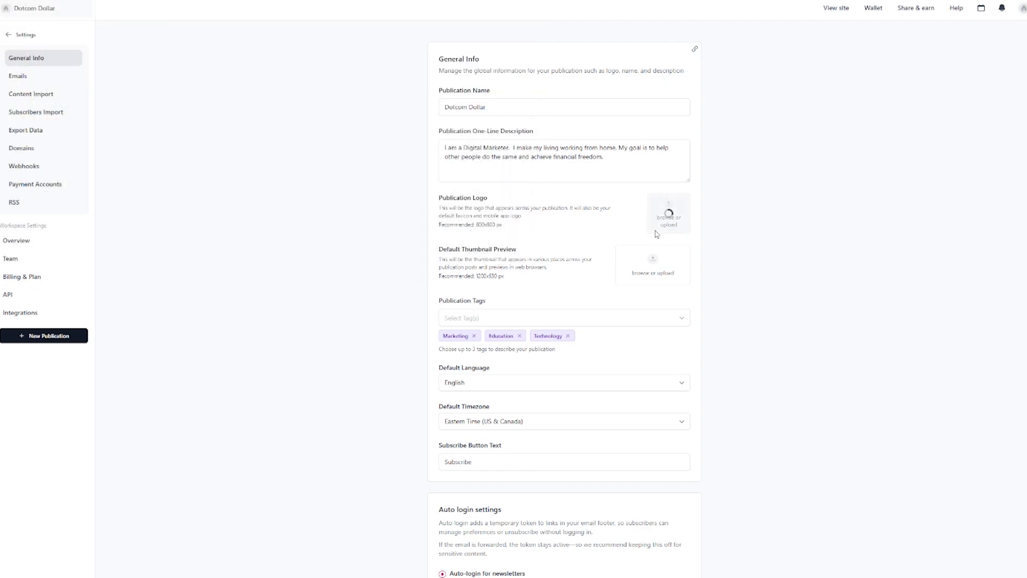
pyautogui.click(653, 275)
pyautogui.click(92, 40)
pyautogui.doubleClick(92, 40)
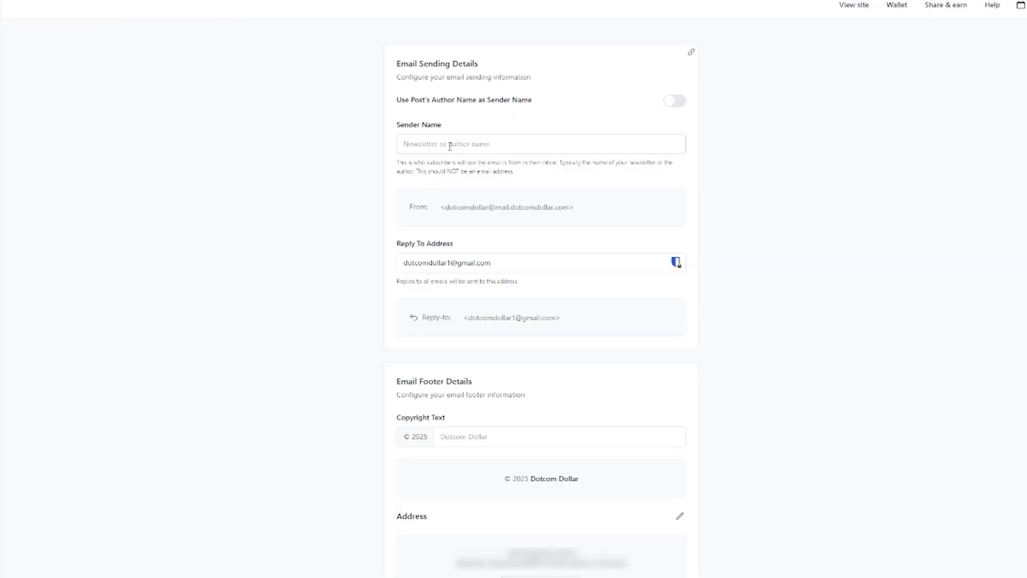
# Enter the author's first name as the sender name in the email sending details.
pyautogui.click(447, 145)
pyautogui.write('Allan')
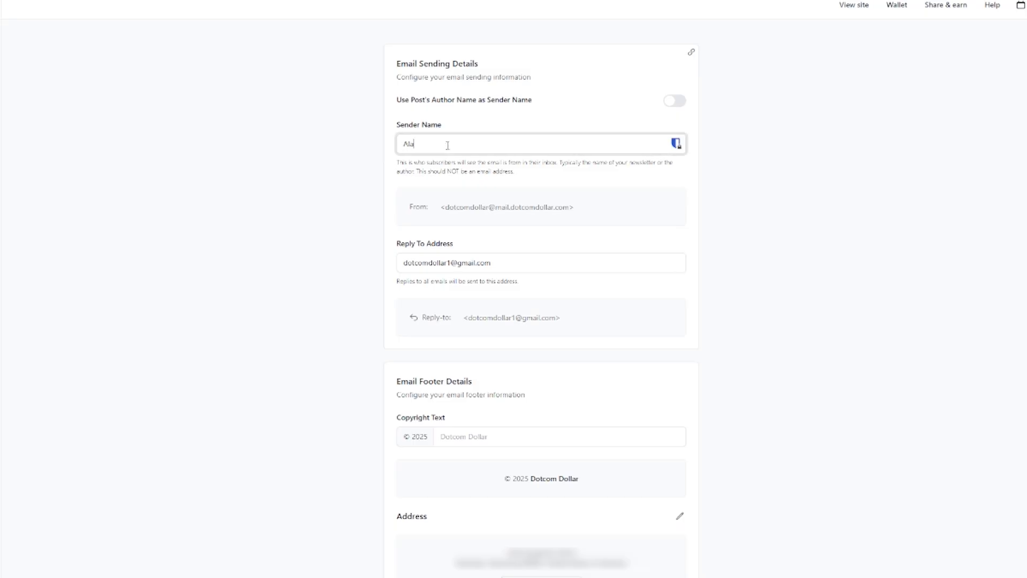
pyautogui.click(262, 155)
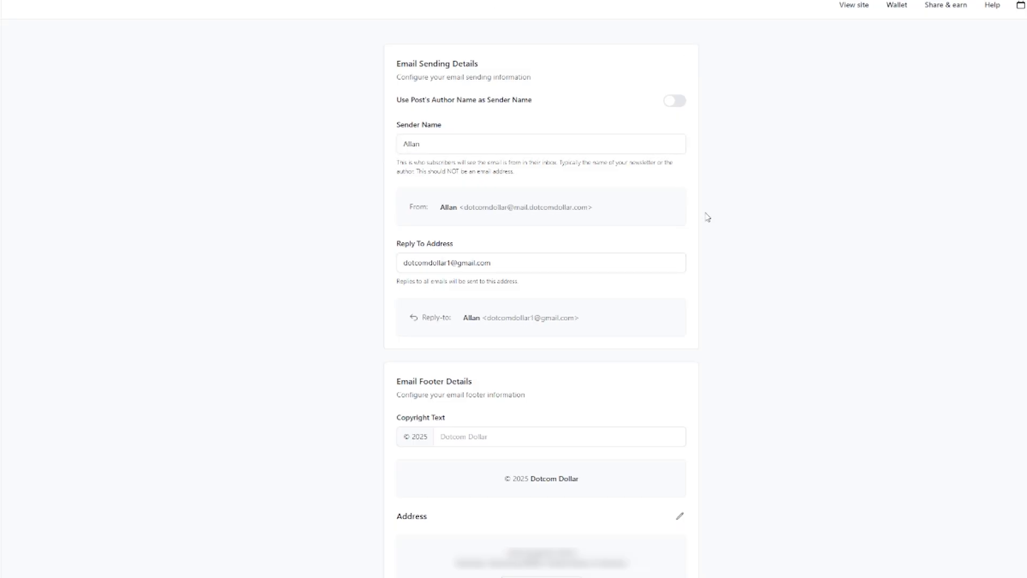
# Open the welcome email for configuration and set both its subject line and preview text to "Welcome to Dotcom Dollar 🚀".
pyautogui.scroll(-4, 707, 217)
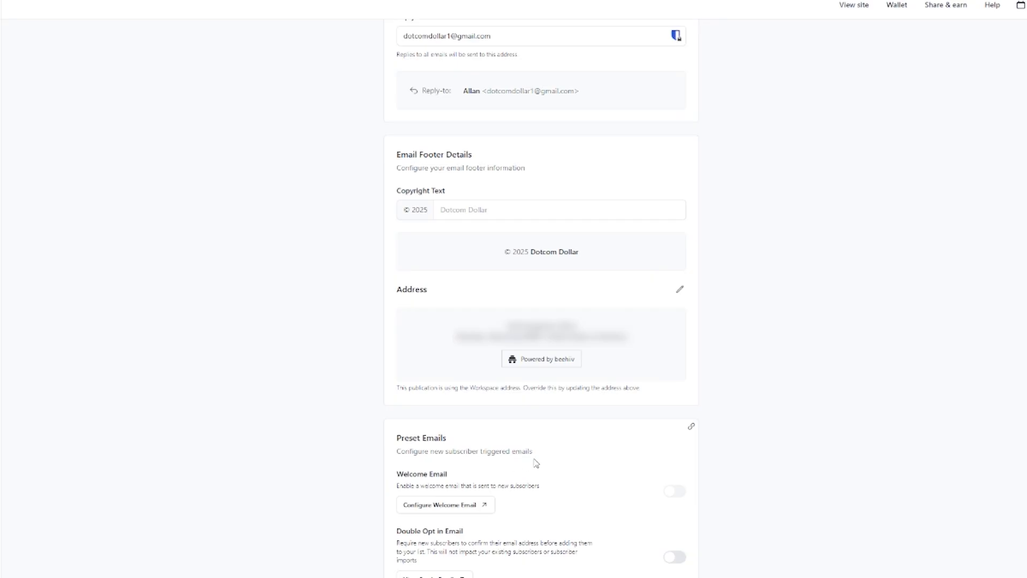
pyautogui.click(464, 511)
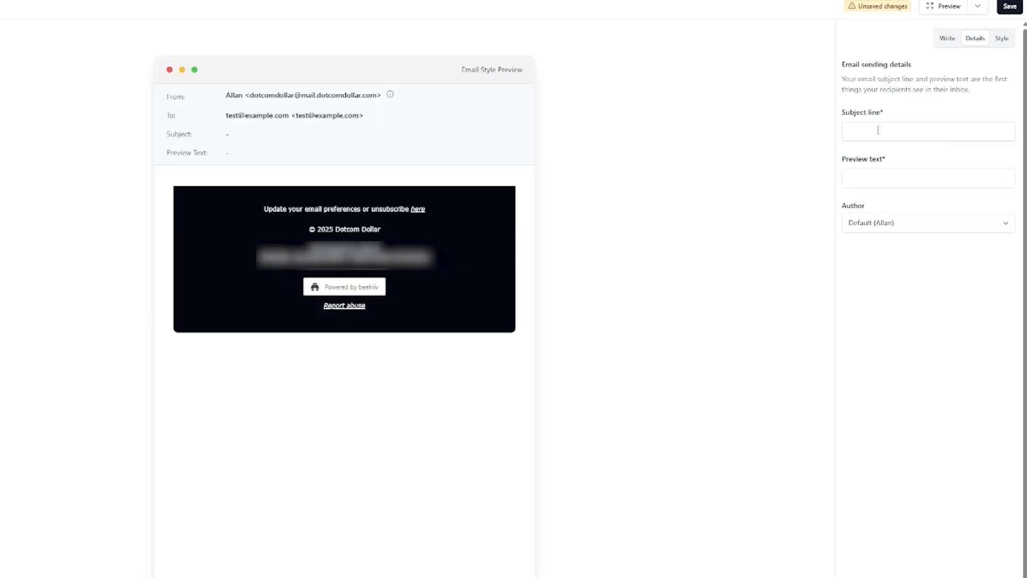
pyautogui.click(880, 129)
pyautogui.write('Welcome to Dotcom Dollar 🚀')
pyautogui.click(894, 178)
pyautogui.write('Welcome to Dotcom Dollar 🚀')
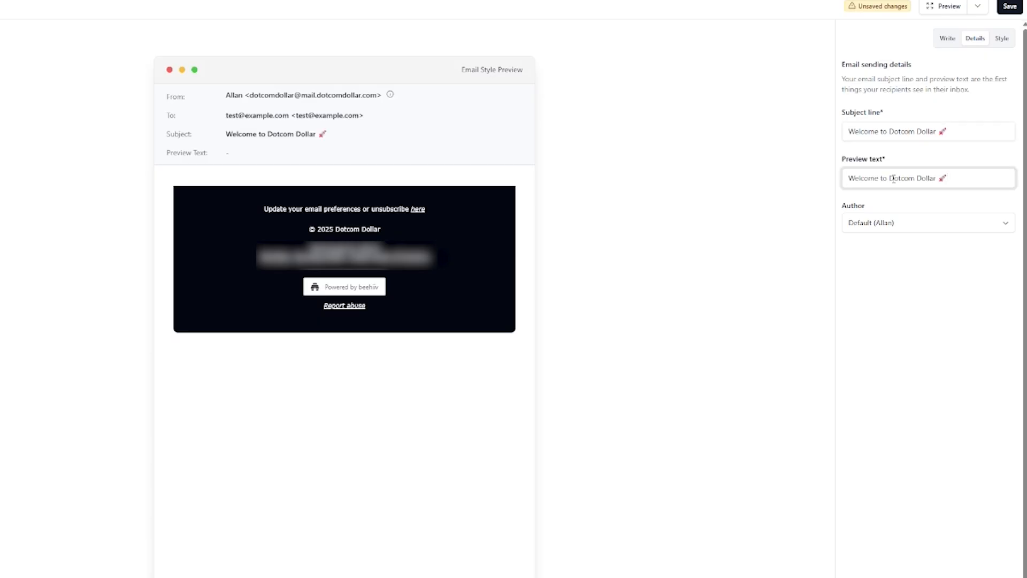
# Add the welcome email's body text, greeting new subscribers to the Dotcom Dollar community and listing what they can expect.
pyautogui.click(950, 43)
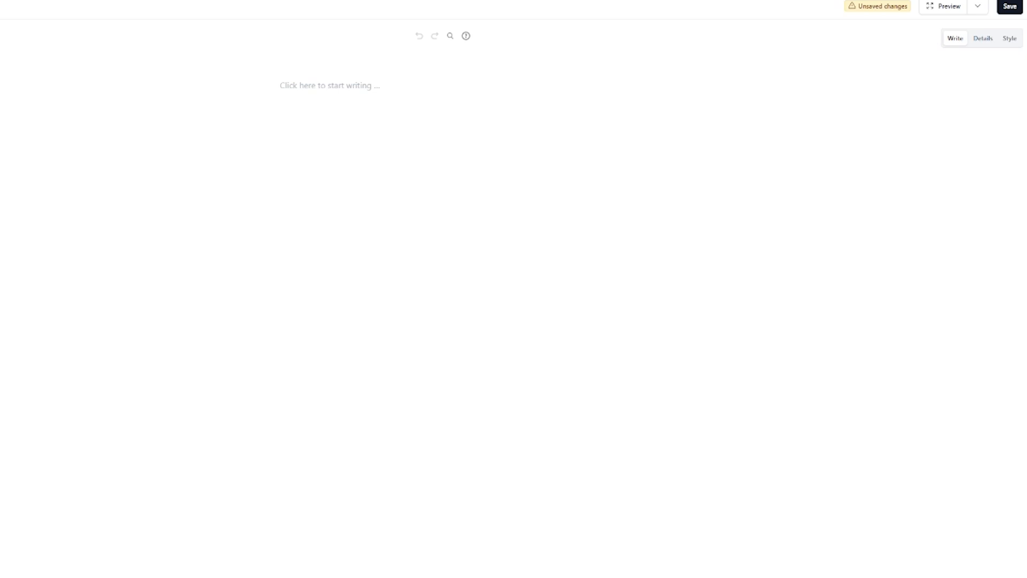
pyautogui.click(289, 86)
pyautogui.write("Hi [First Name],  Welcome aboard! 🎉 You've just joined the Dotcom Dollar community — where we break down online business, digital marketing, and money-making strategies into simple, actionable steps.  Here's what you can expect: ✅ Weekly tips & strategies you can apply right away ✅ Honest insights to grow your online income ✅ Resources to help you work smarter, not harder  I'm excited to have you here — let's start building your digital success story together.  Talk soon, [Your Name] Founder, Dotcom Dollar")
# Remove the [First Name] placeholder from the greeting and put the author's first name in the sign-off.
pyautogui.moveTo(335, 86); pyautogui.dragTo(291, 86)
pyautogui.press('BackSpace')
pyautogui.moveTo(326, 269); pyautogui.dragTo(280, 268)
pyautogui.write('Allan')
pyautogui.click(411, 203)
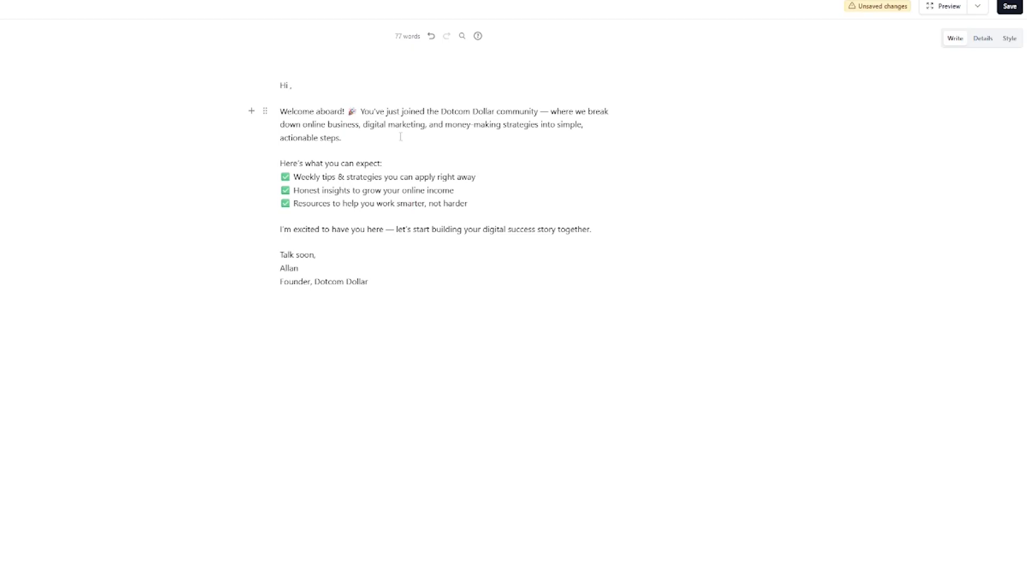
# Insert the {{first_name}} merge tag after "Hi" in the greeting and remove the leftover empty line below it.
pyautogui.click(290, 87)
pyautogui.click(251, 86)
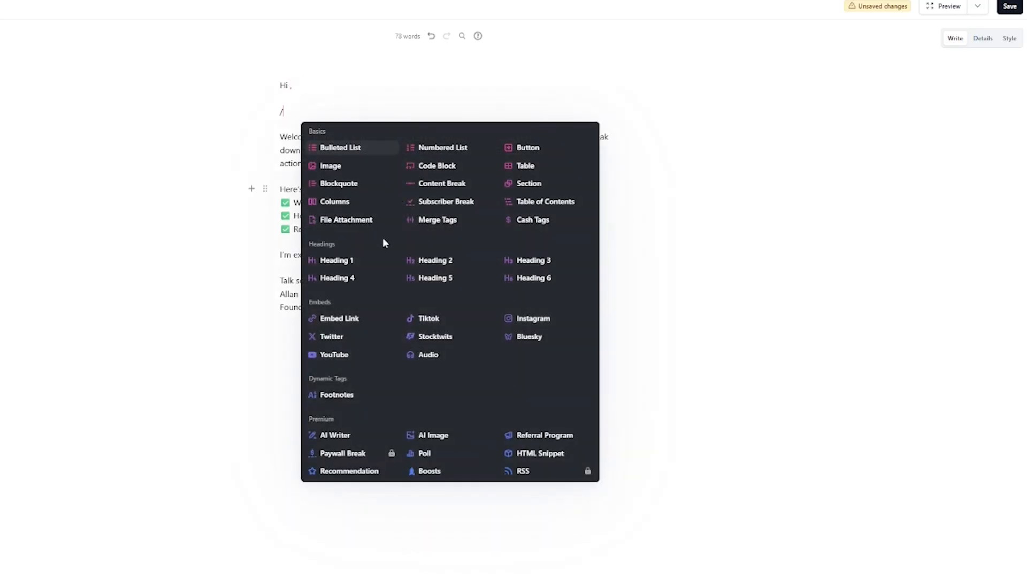
pyautogui.click(442, 222)
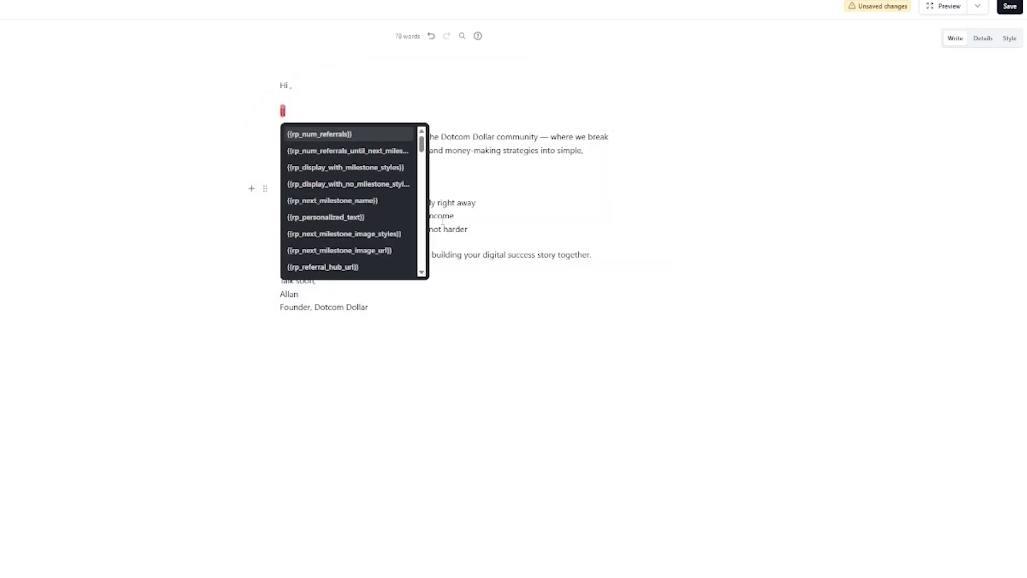
pyautogui.scroll(-10, 412, 197)
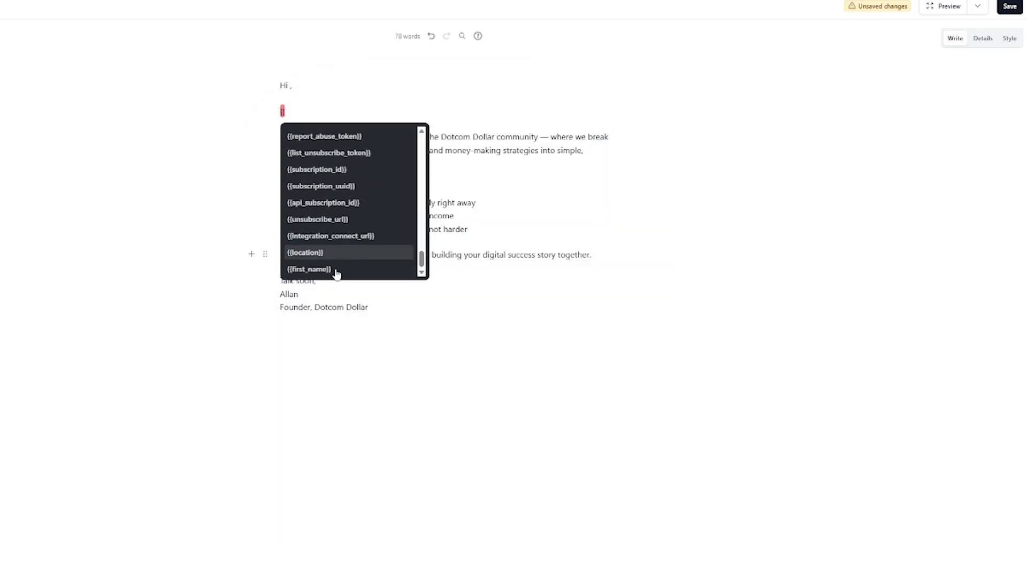
pyautogui.click(328, 273)
pyautogui.moveTo(334, 112); pyautogui.dragTo(278, 104)
pyautogui.hotkey('ctrl', 'x')
pyautogui.click(290, 86)
pyautogui.hotkey('ctrl', 'v')
pyautogui.click(321, 109)
pyautogui.press('Delete')
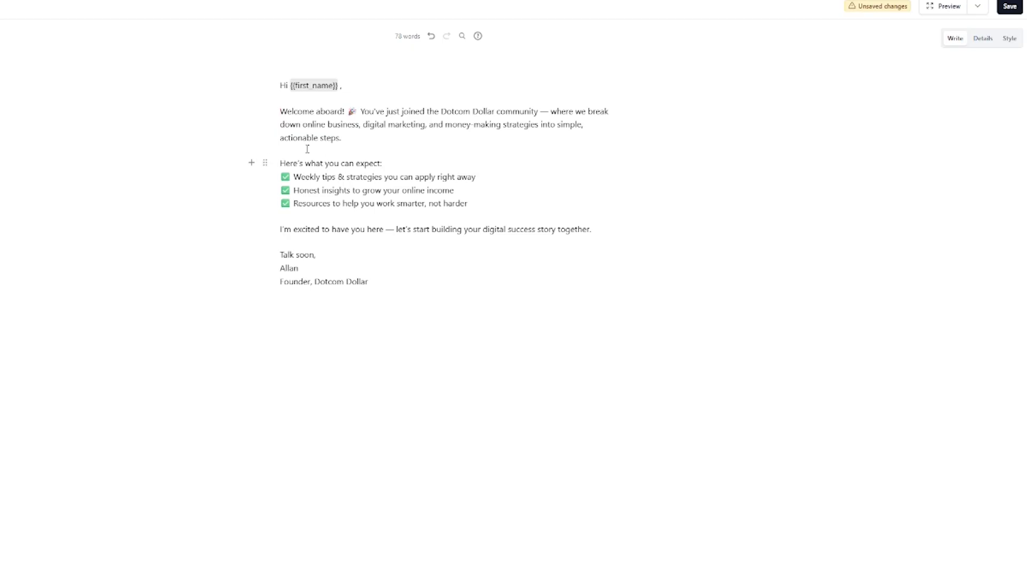
pyautogui.click(252, 163)
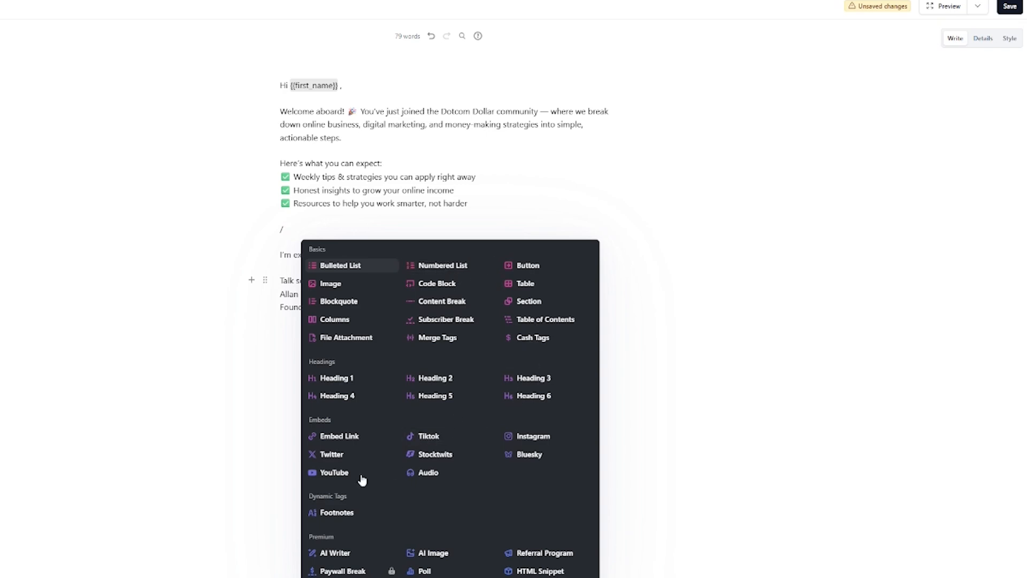
pyautogui.click(343, 481)
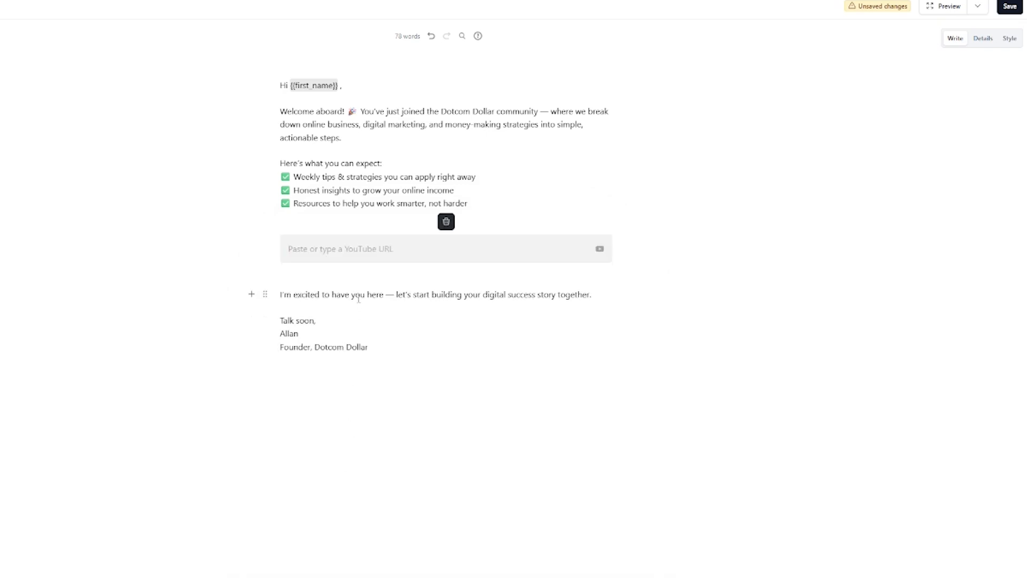
pyautogui.hotkey('ctrl', 'v')
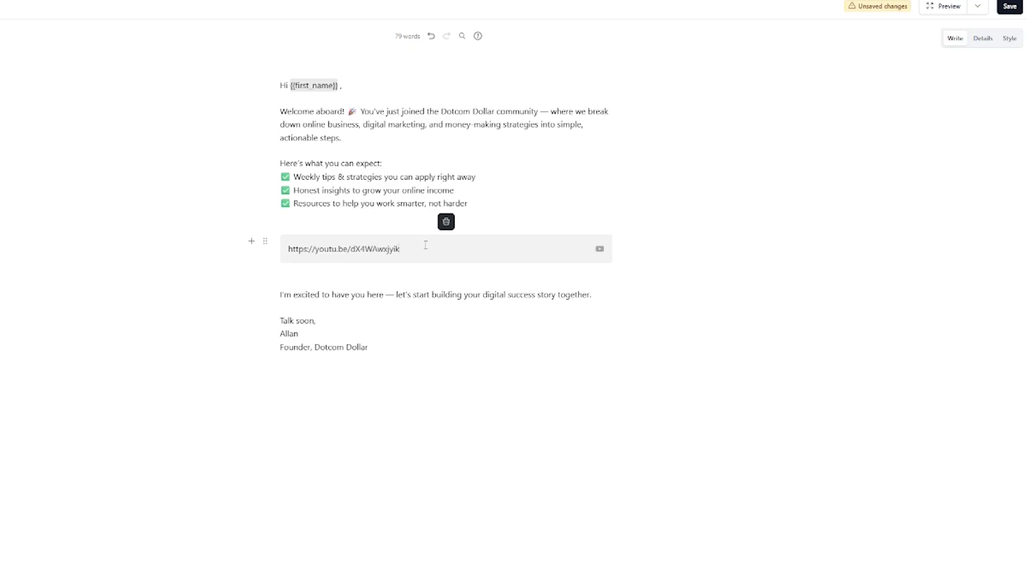
pyautogui.click(446, 222)
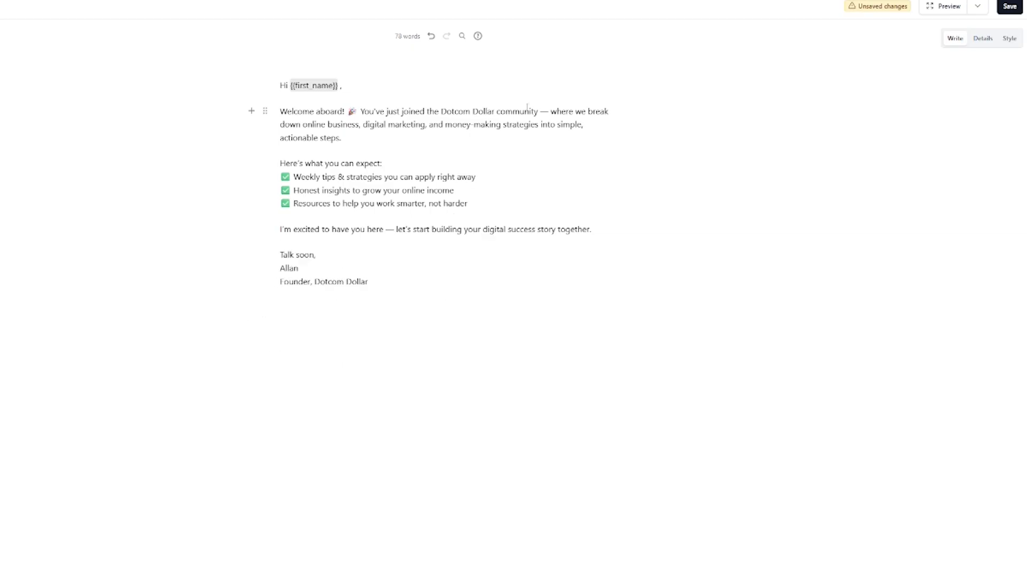
# Set the welcome email footer's background color to white in the advanced style settings.
pyautogui.click(1010, 39)
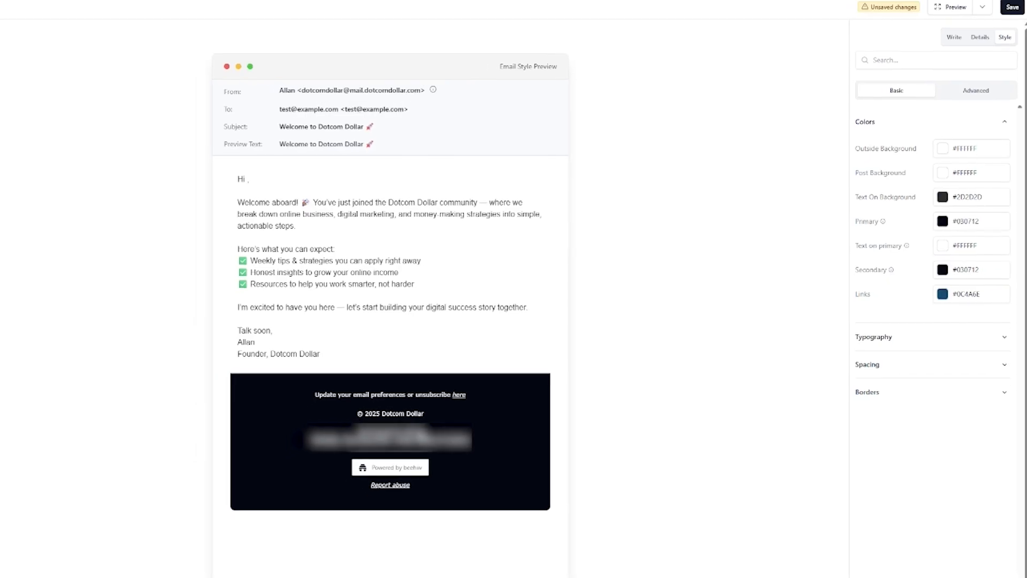
pyautogui.click(978, 89)
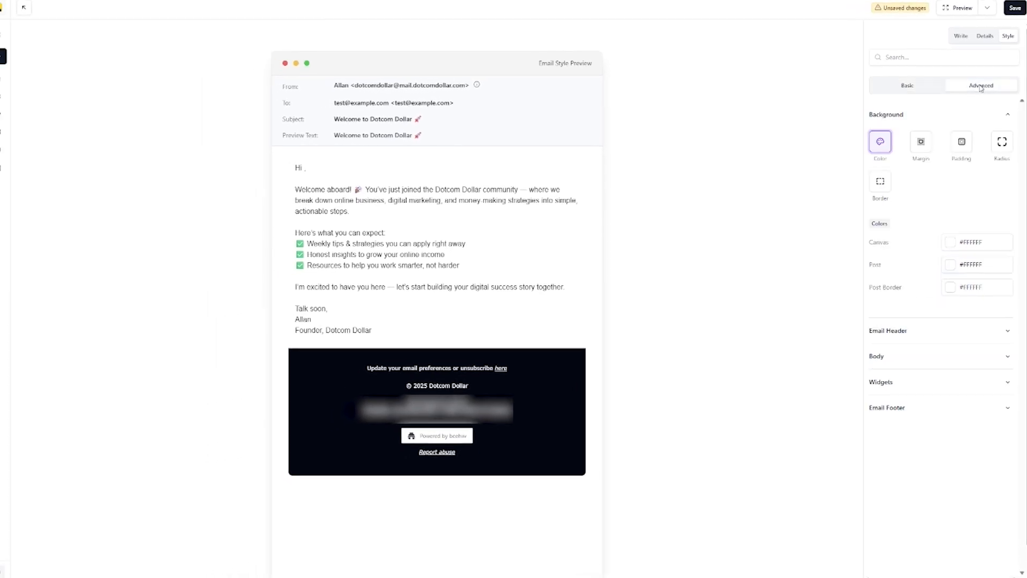
pyautogui.click(901, 409)
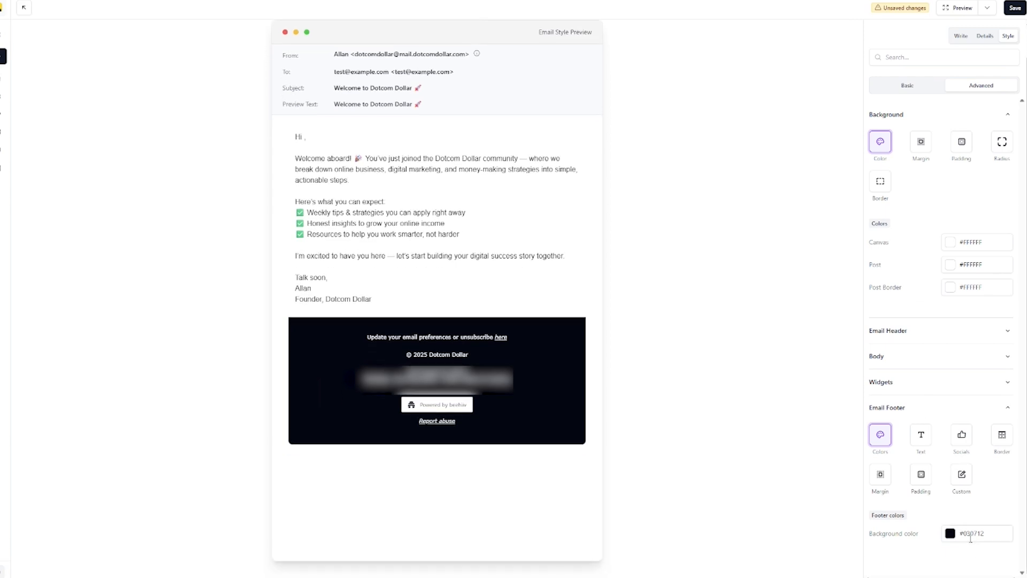
pyautogui.click(951, 534)
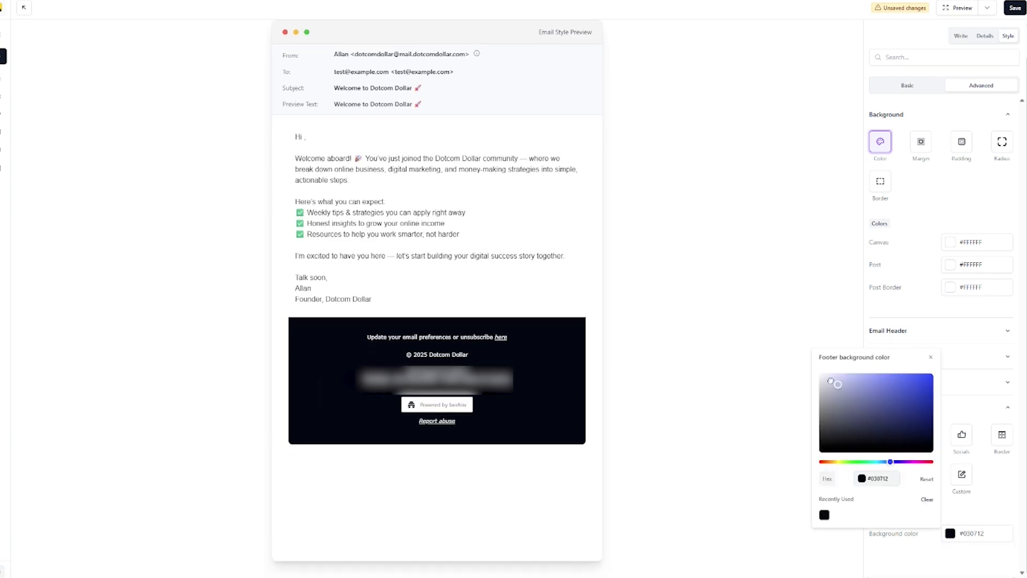
pyautogui.moveTo(830, 380); pyautogui.dragTo(819, 373)
pyautogui.click(1001, 506)
# Set the email footer's font color to the recently used #030712, keeping Verdana as the font family.
pyautogui.click(915, 435)
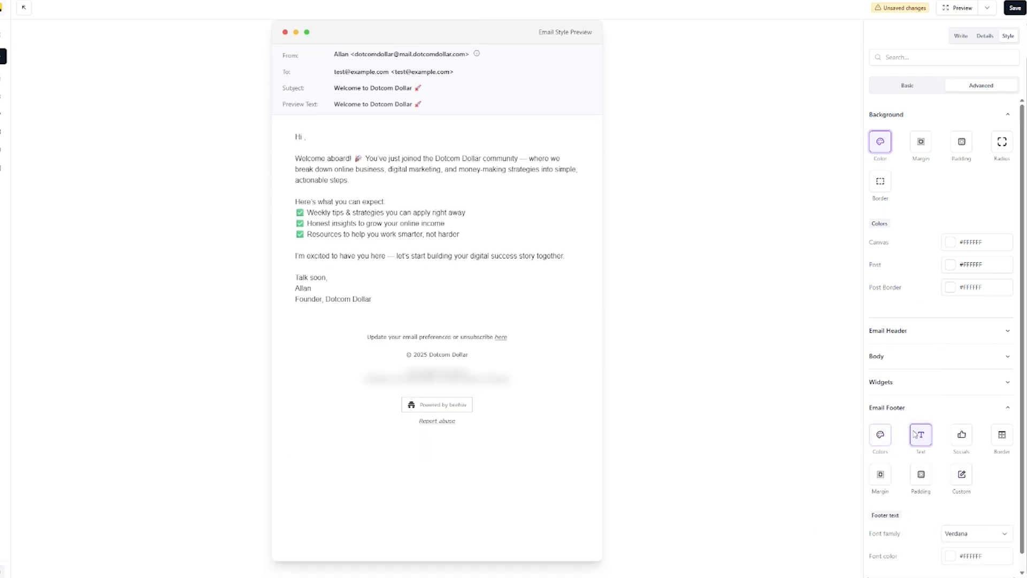
pyautogui.scroll(-1, 936, 481)
pyautogui.click(955, 542)
pyautogui.click(839, 523)
pyautogui.click(924, 557)
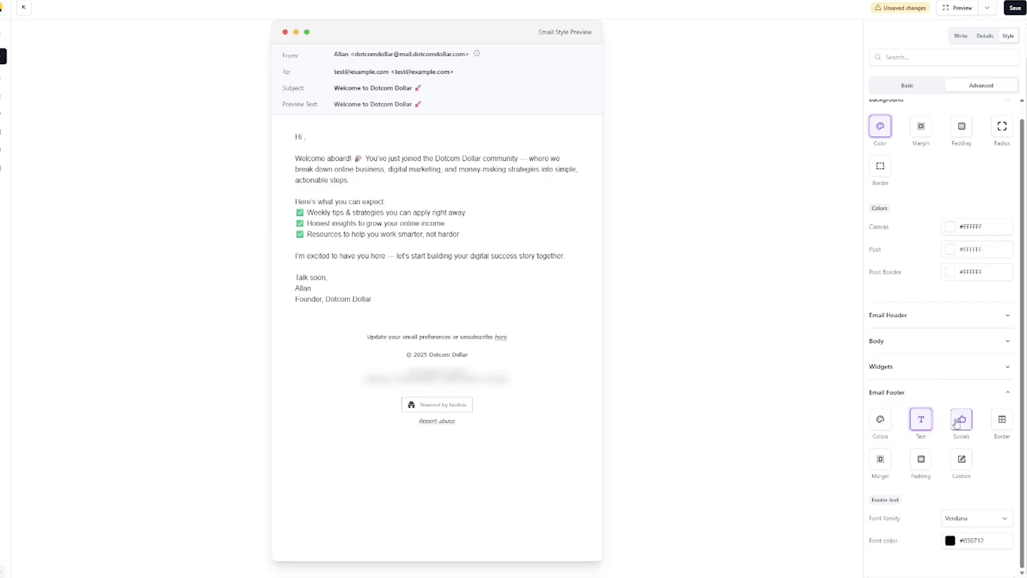
pyautogui.scroll(1, 517, 376)
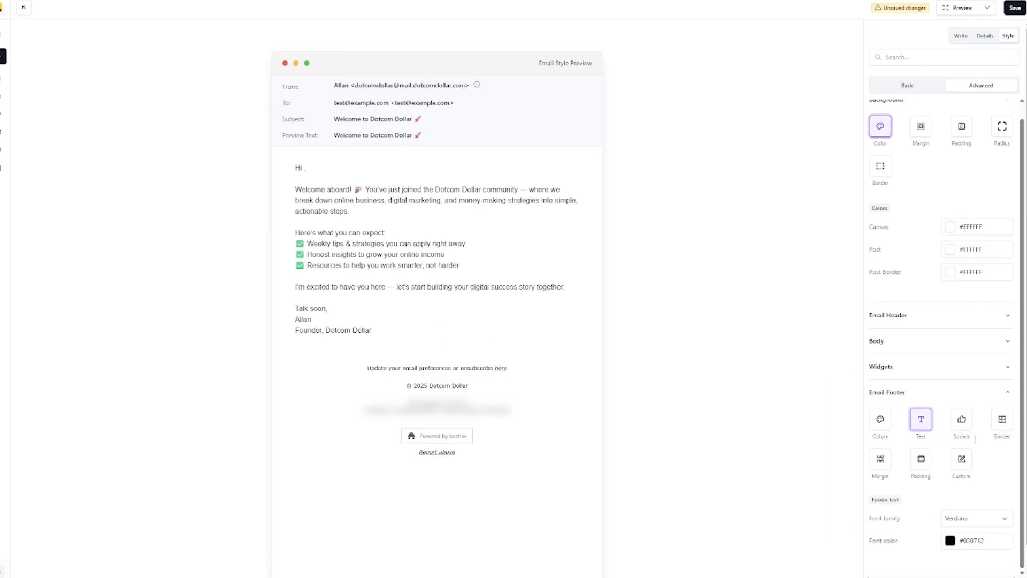
pyautogui.scroll(1, 894, 269)
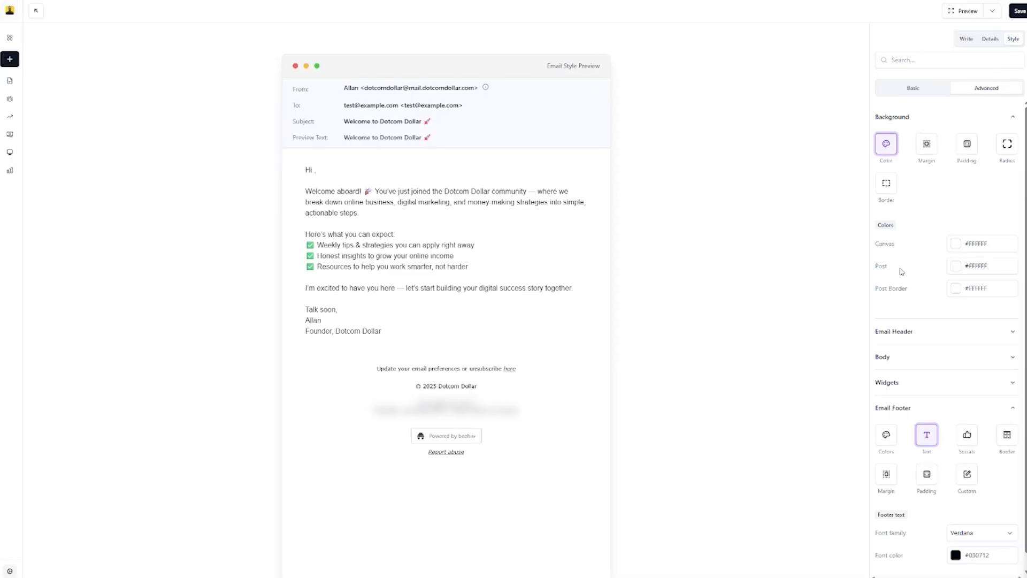
# Preview the welcome email in its desktop and mobile layouts.
pyautogui.click(963, 10)
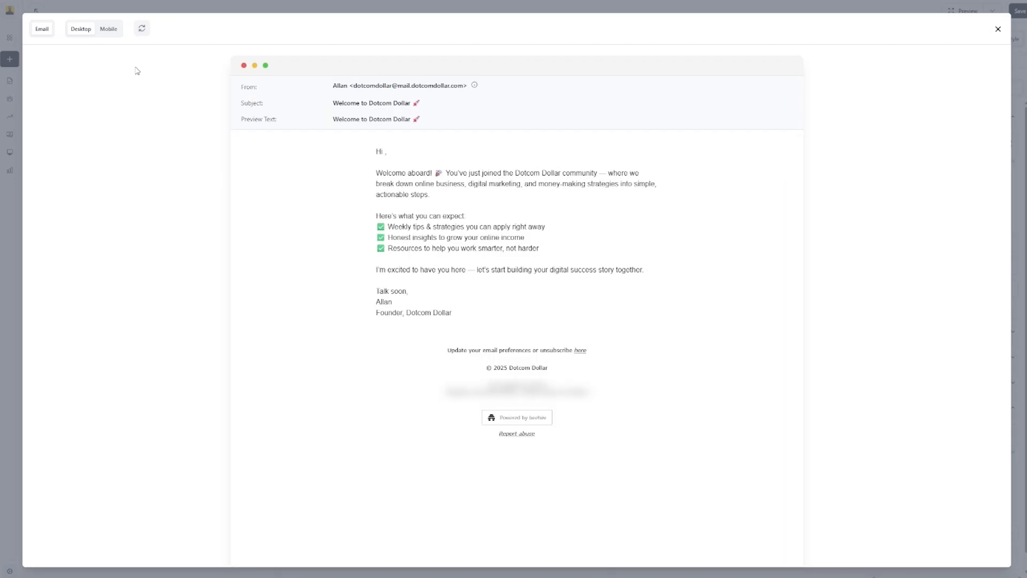
pyautogui.click(109, 29)
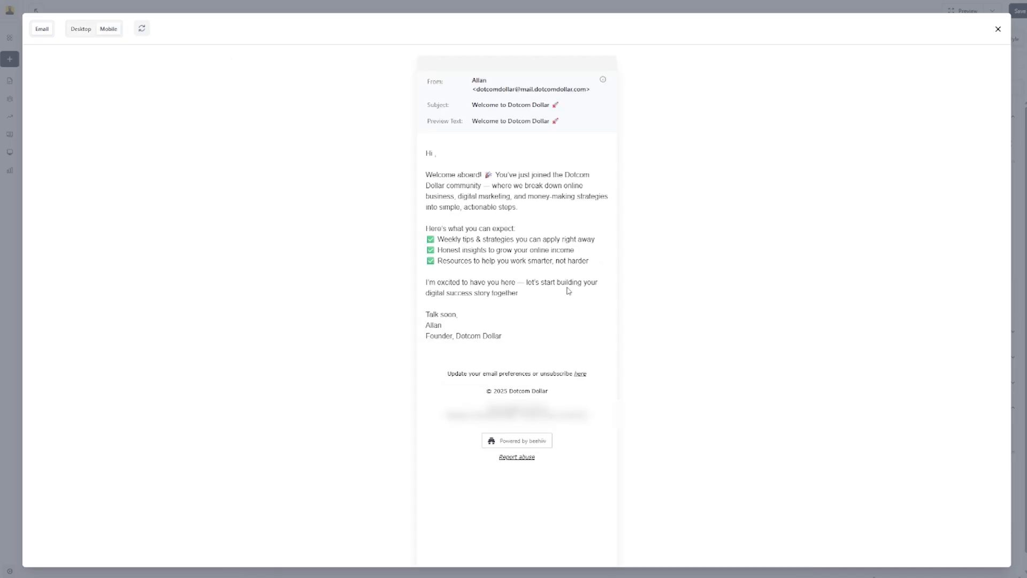
pyautogui.click(997, 30)
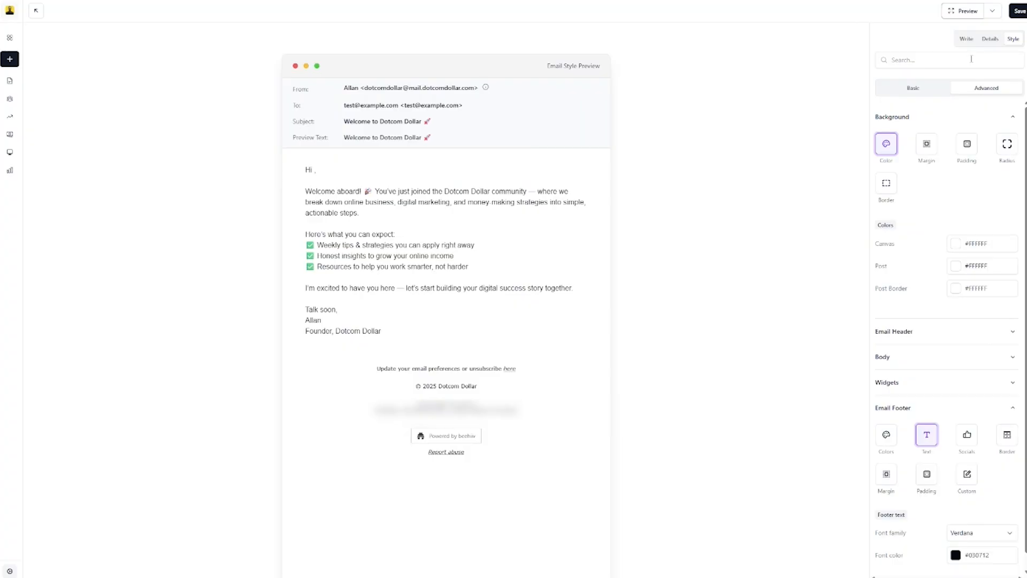
# Save the welcome email, return to the publication's email settings, and enable Welcome Email under Preset Emails.
pyautogui.click(1019, 11)
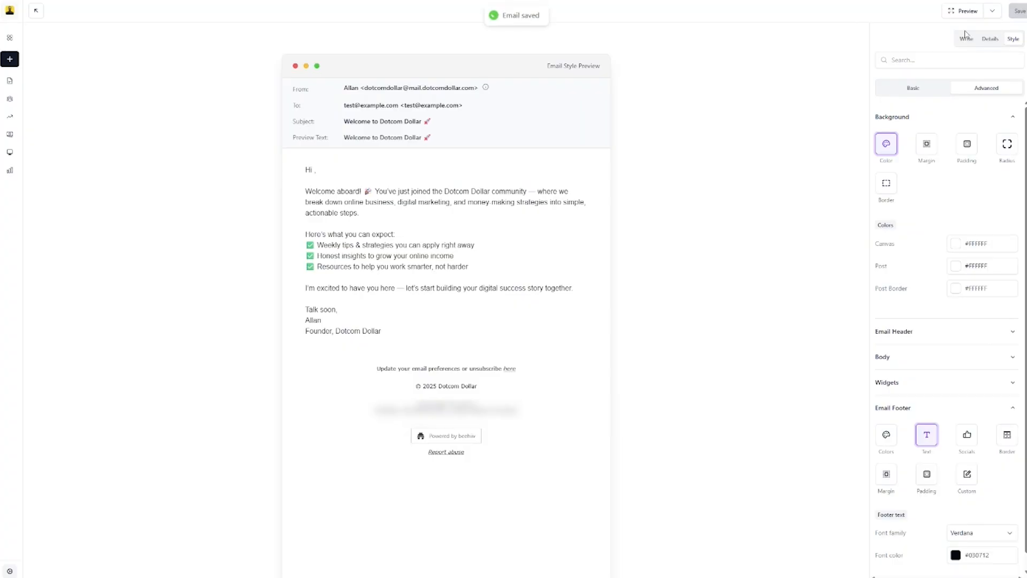
pyautogui.click(36, 11)
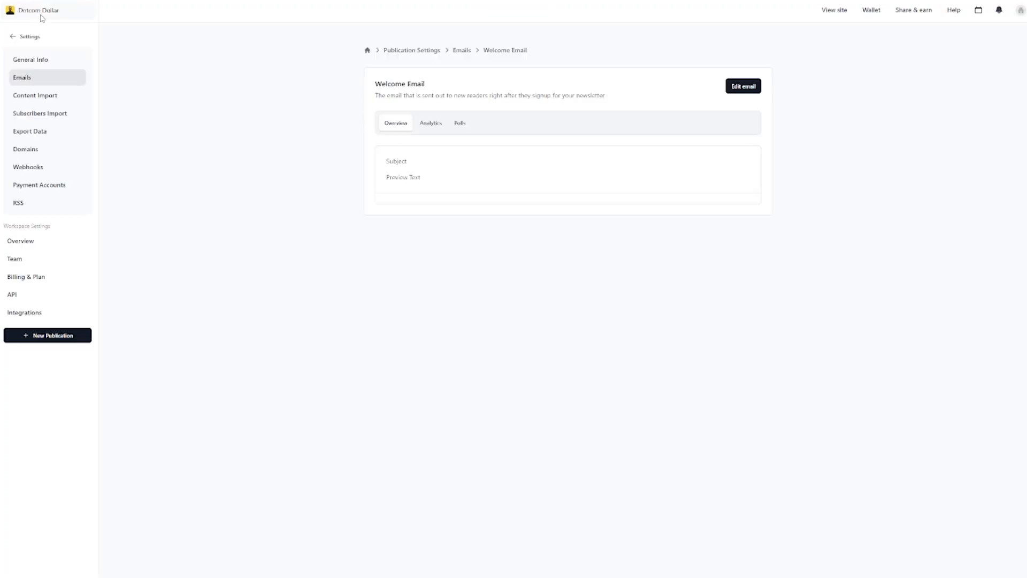
pyautogui.click(463, 50)
pyautogui.scroll(-3, 645, 541)
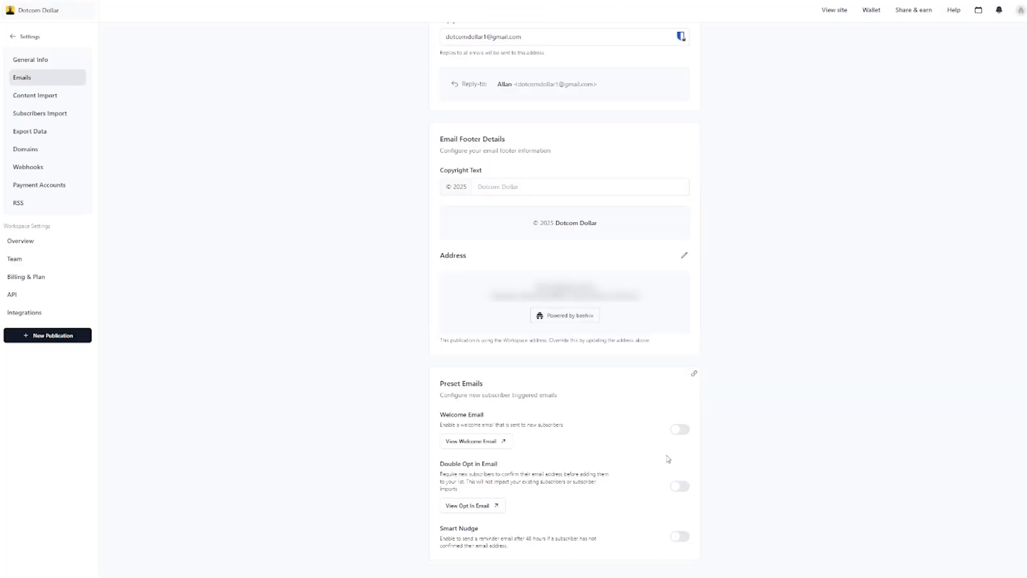
pyautogui.click(681, 431)
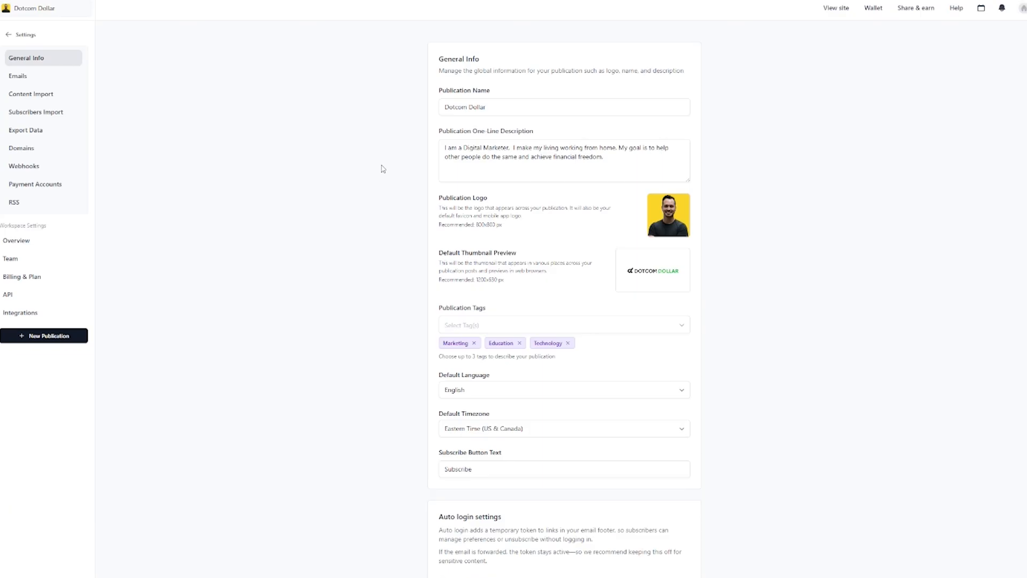
# Start a new subscribers import with Upload a CSV file as the import method.
pyautogui.click(48, 113)
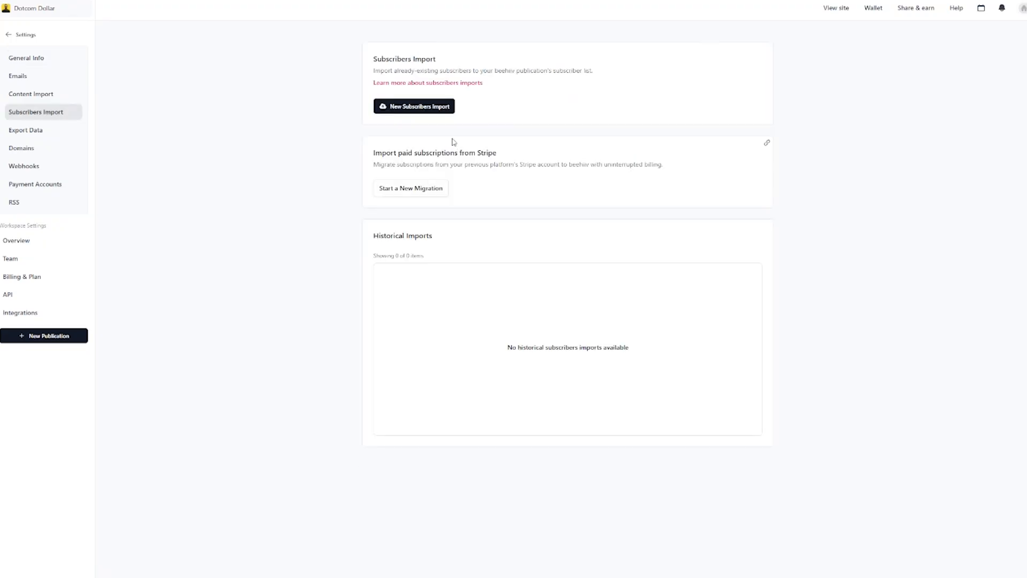
pyautogui.click(406, 107)
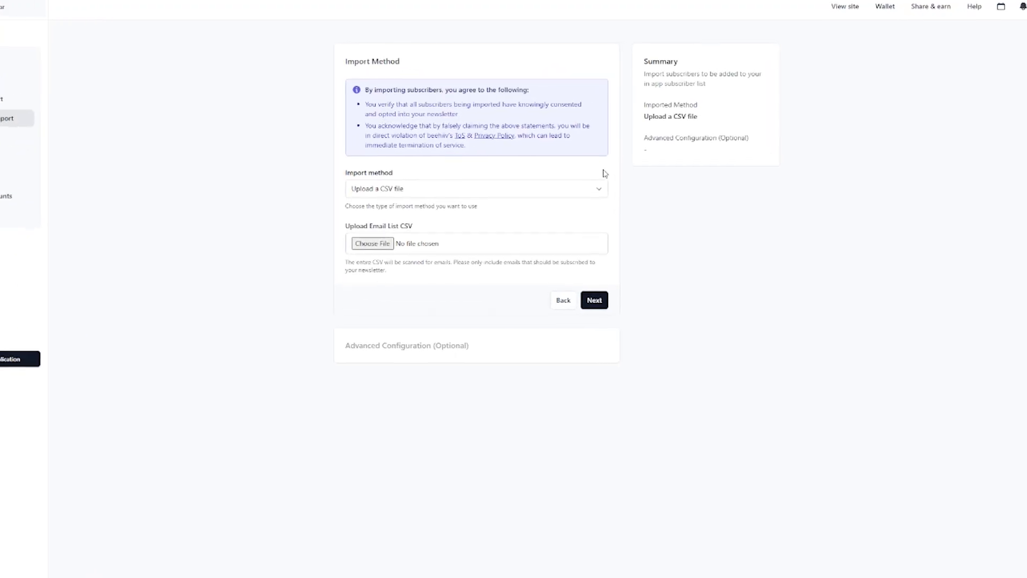
pyautogui.click(575, 206)
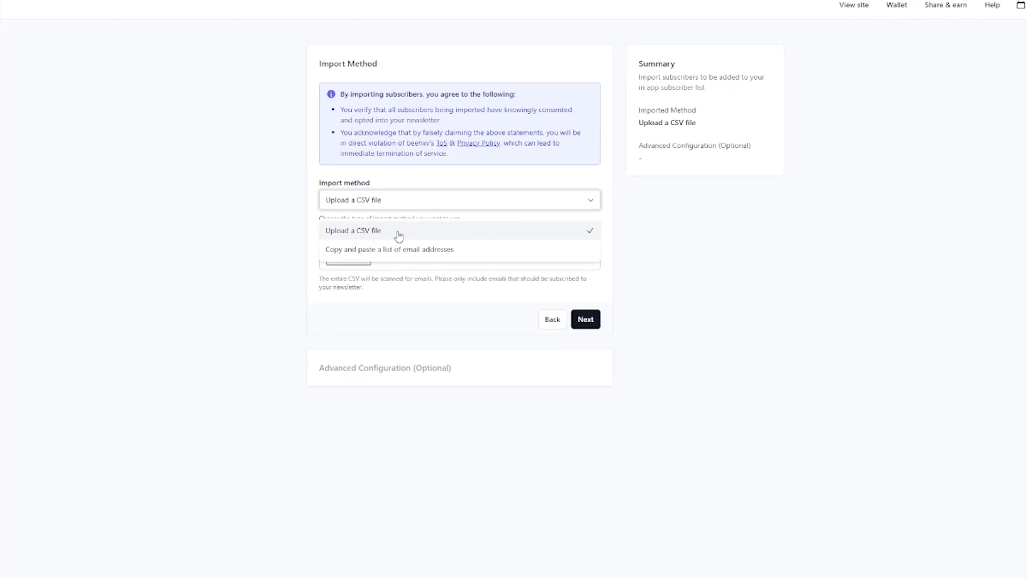
pyautogui.click(295, 191)
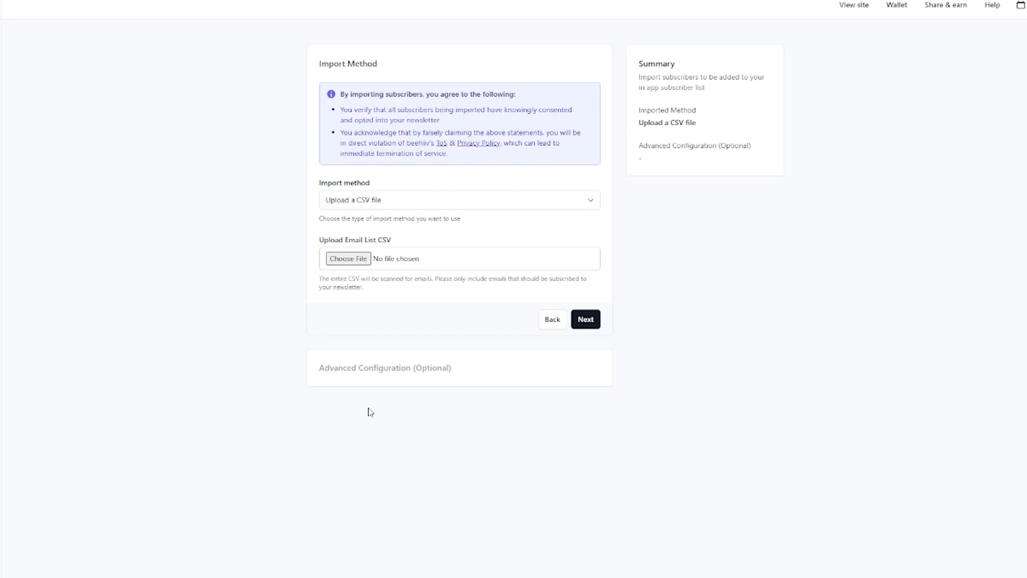
# Choose the subscribers_active CSV file as the email list and confirm the import with all advanced configuration options off.
pyautogui.click(347, 259)
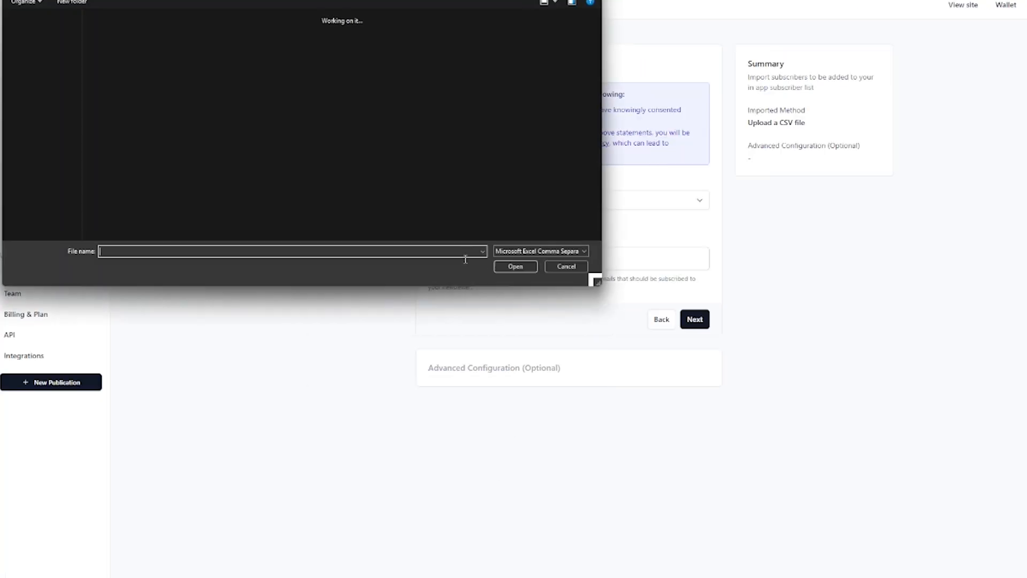
pyautogui.doubleClick(108, 65)
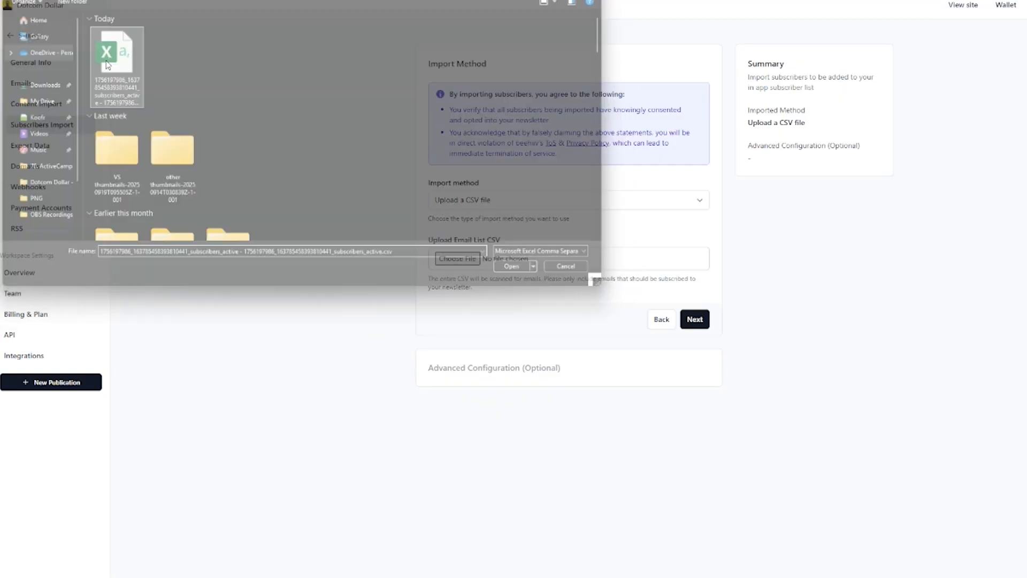
pyautogui.click(586, 320)
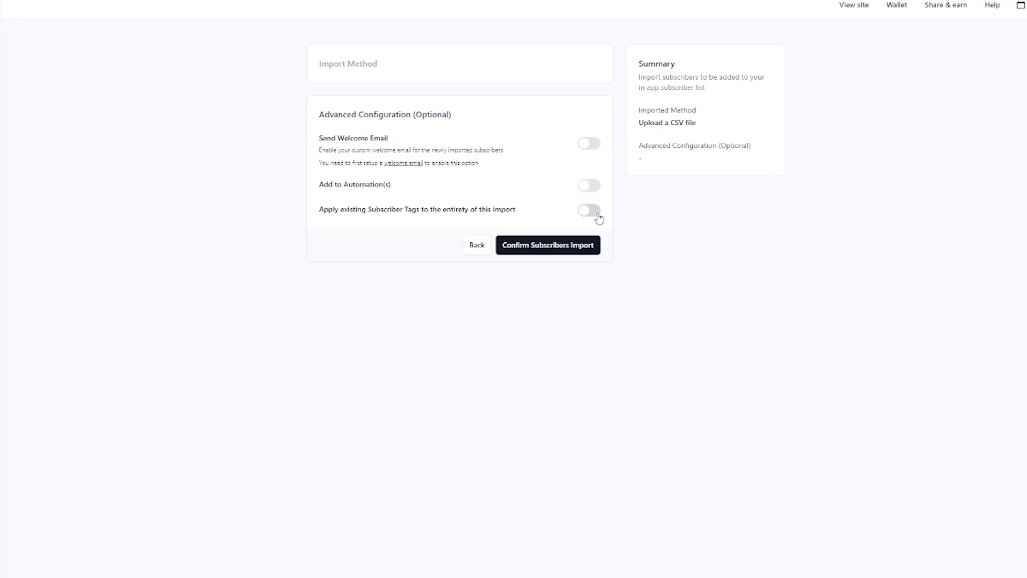
pyautogui.click(555, 254)
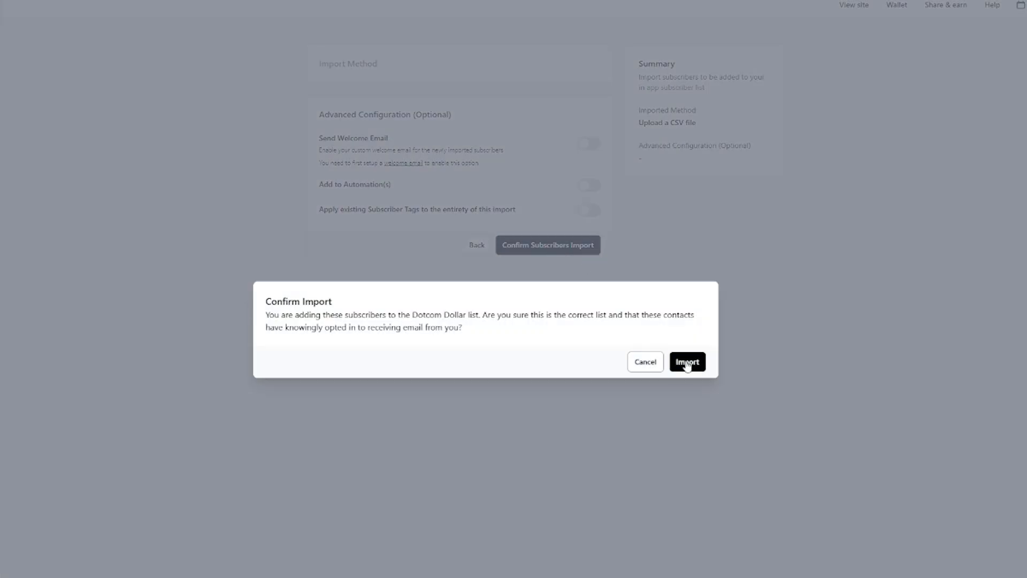
pyautogui.click(687, 363)
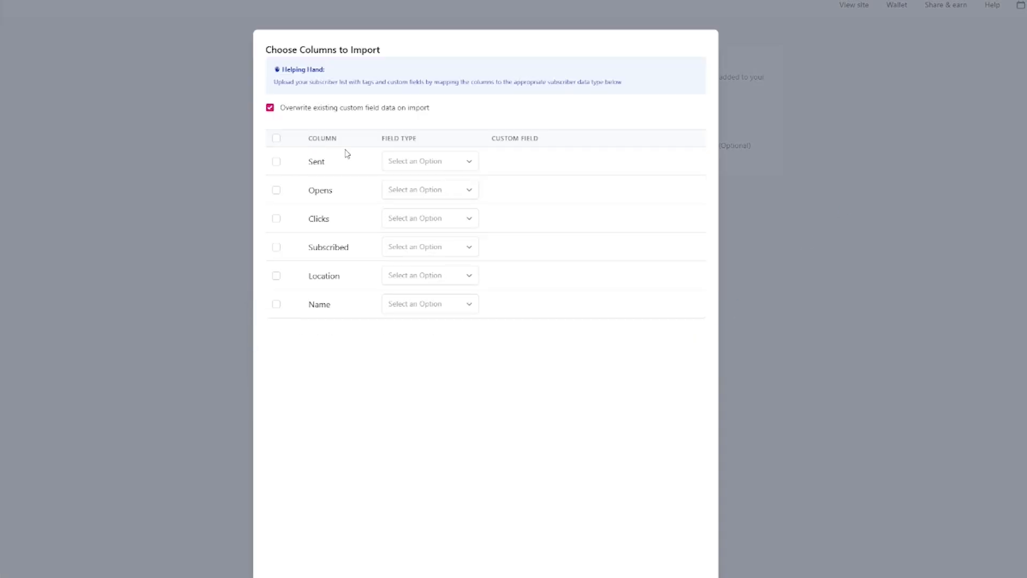
# Include the Location column in the import with Custom Field as its field type.
pyautogui.click(423, 283)
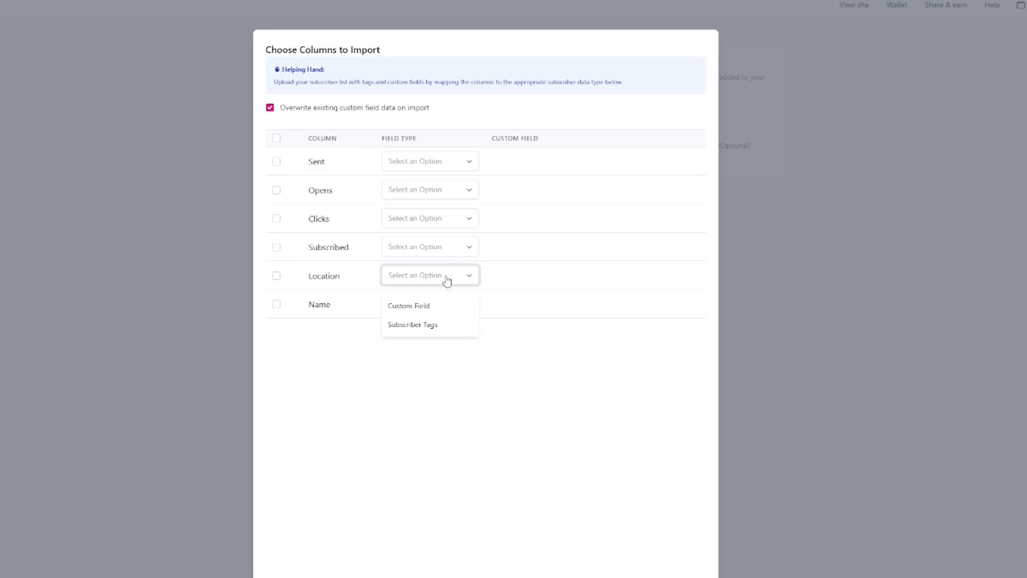
pyautogui.click(439, 305)
pyautogui.click(392, 282)
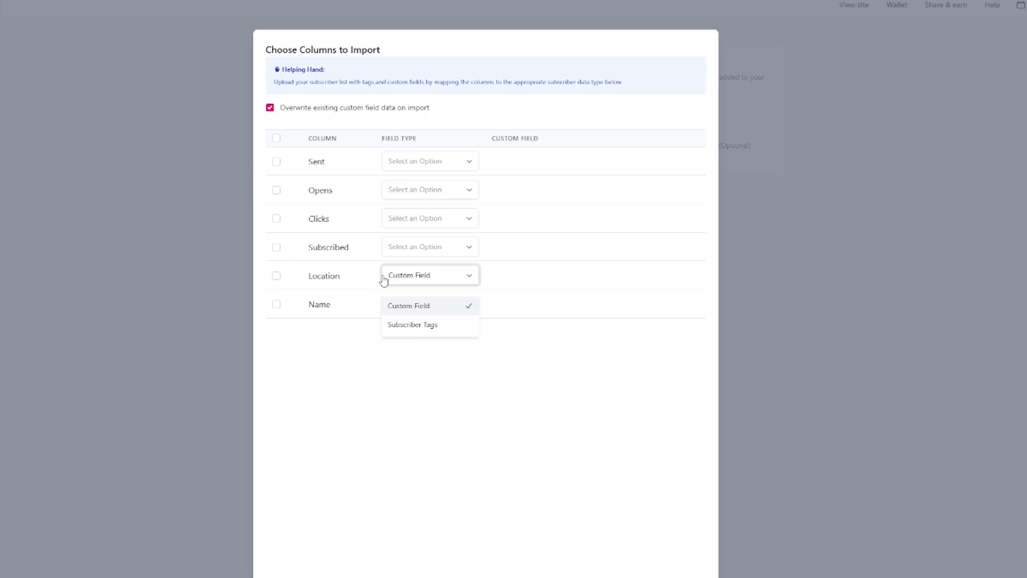
pyautogui.click(276, 276)
# Create a custom field named Location with data type Text and map the Location column to it.
pyautogui.click(542, 275)
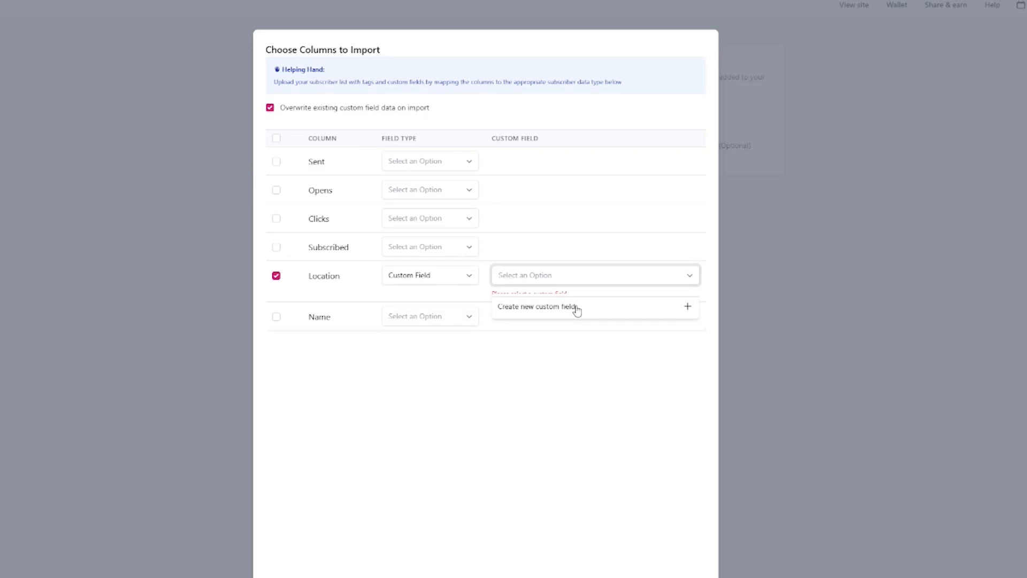
pyautogui.click(577, 306)
pyautogui.write('Locatio')
pyautogui.click(429, 338)
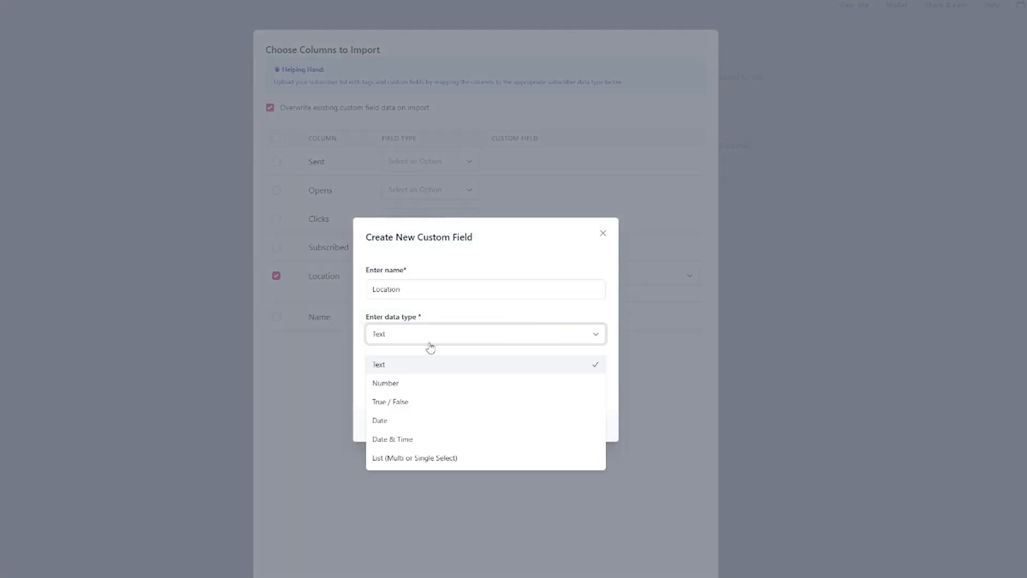
pyautogui.click(407, 364)
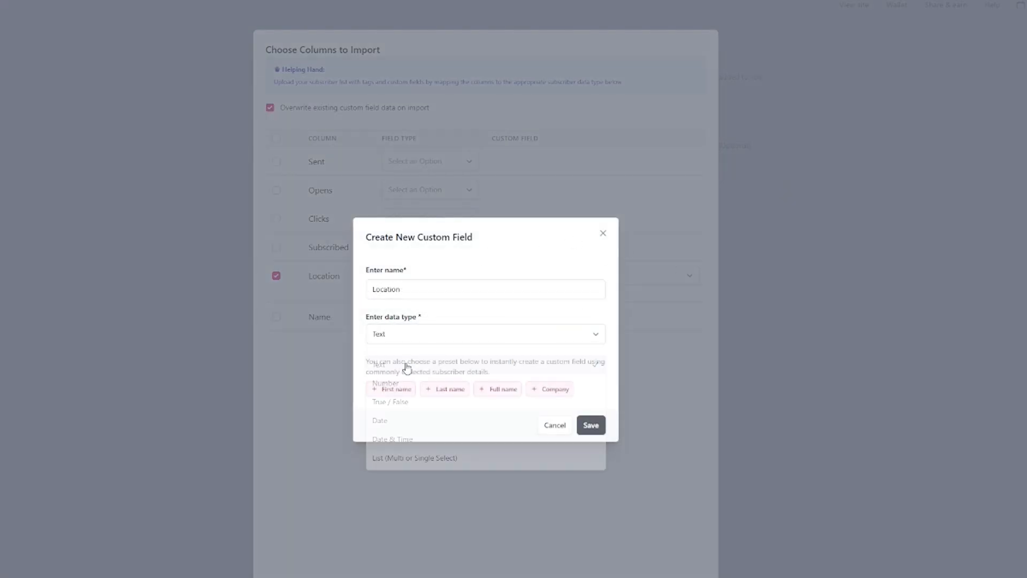
pyautogui.click(591, 426)
pyautogui.click(551, 276)
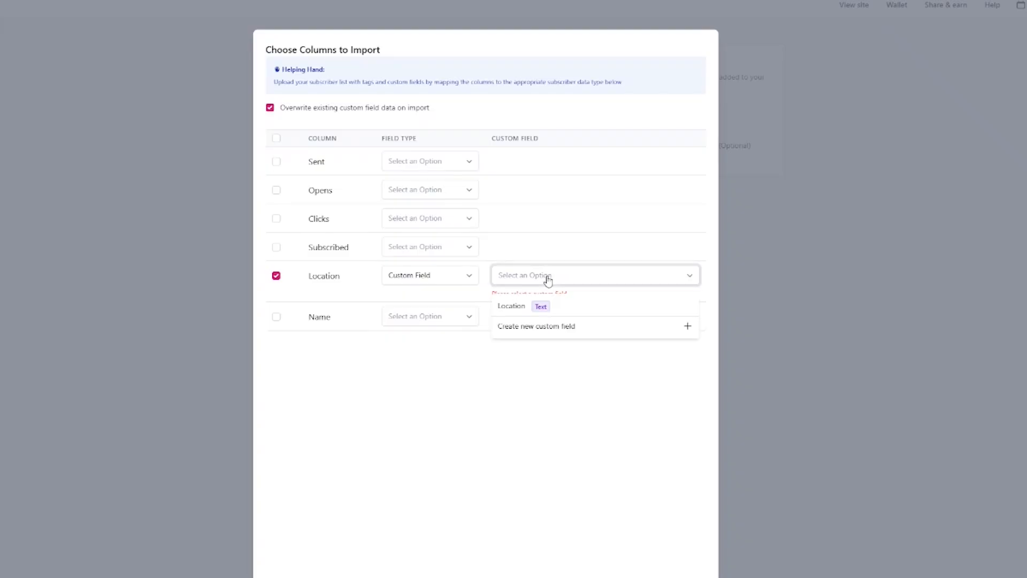
pyautogui.click(521, 311)
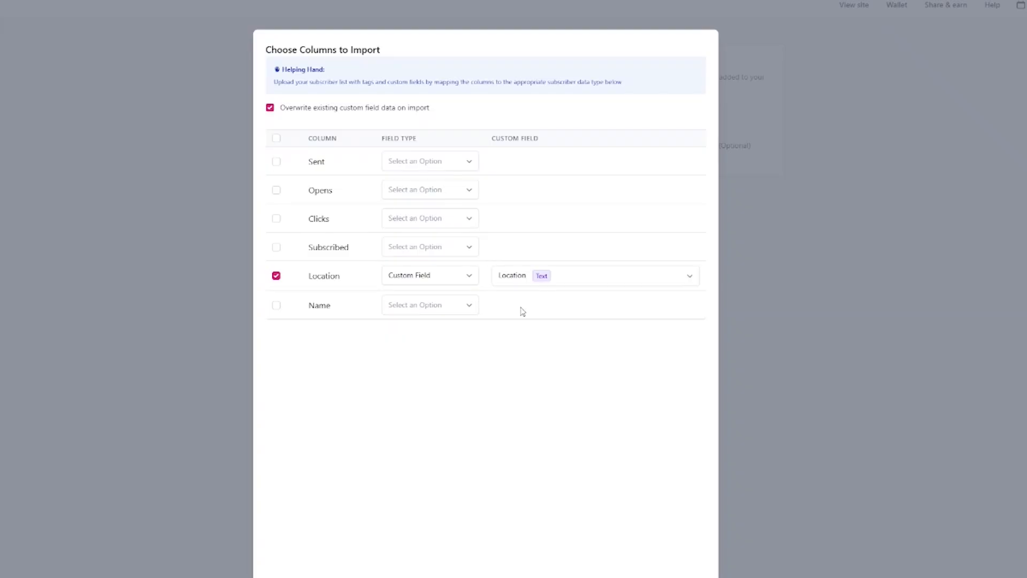
# Include the Name column in the import as a Custom Field and create a custom field for it from the First name preset.
pyautogui.click(276, 306)
pyautogui.click(414, 313)
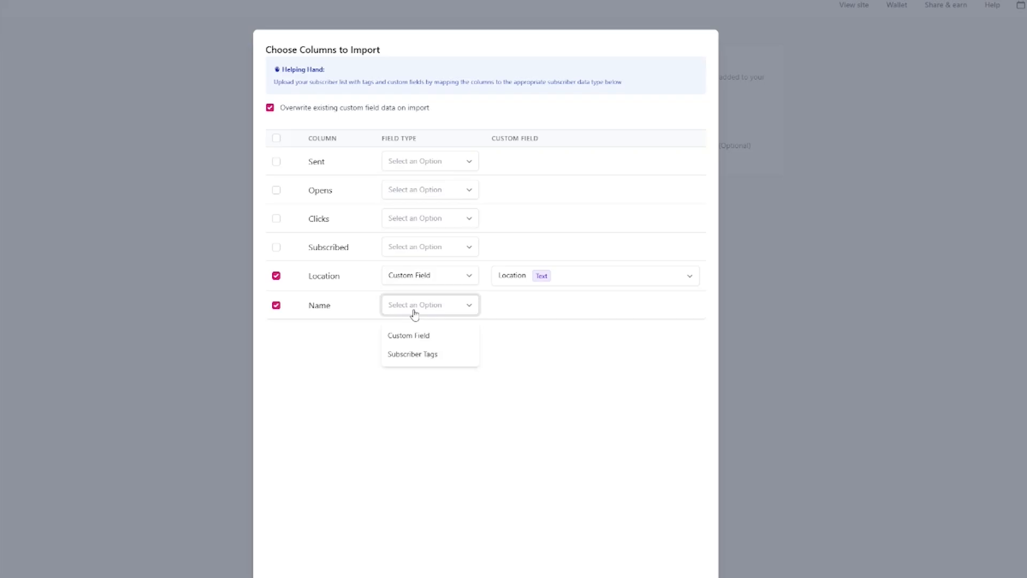
pyautogui.click(422, 337)
pyautogui.click(555, 307)
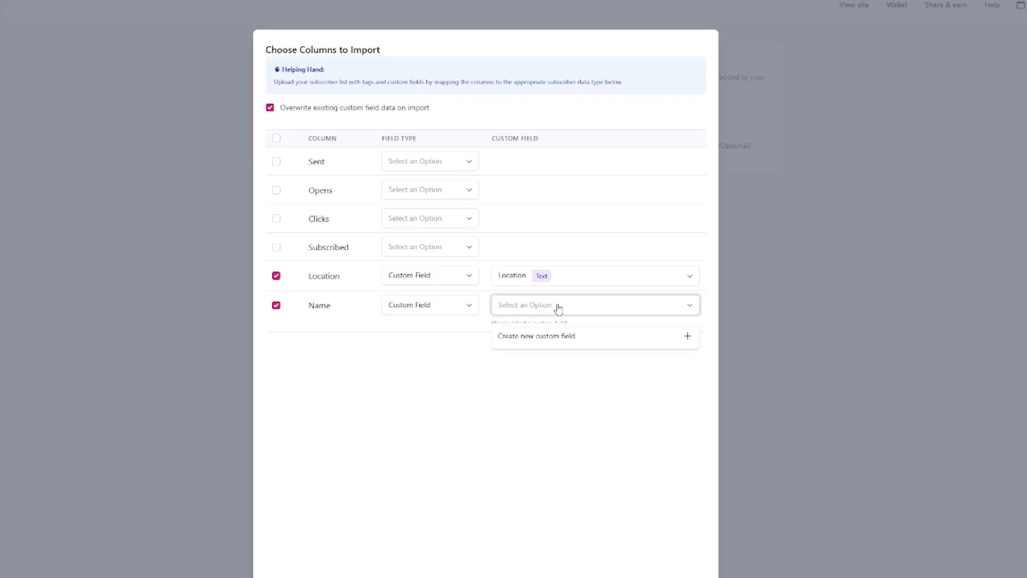
pyautogui.click(559, 337)
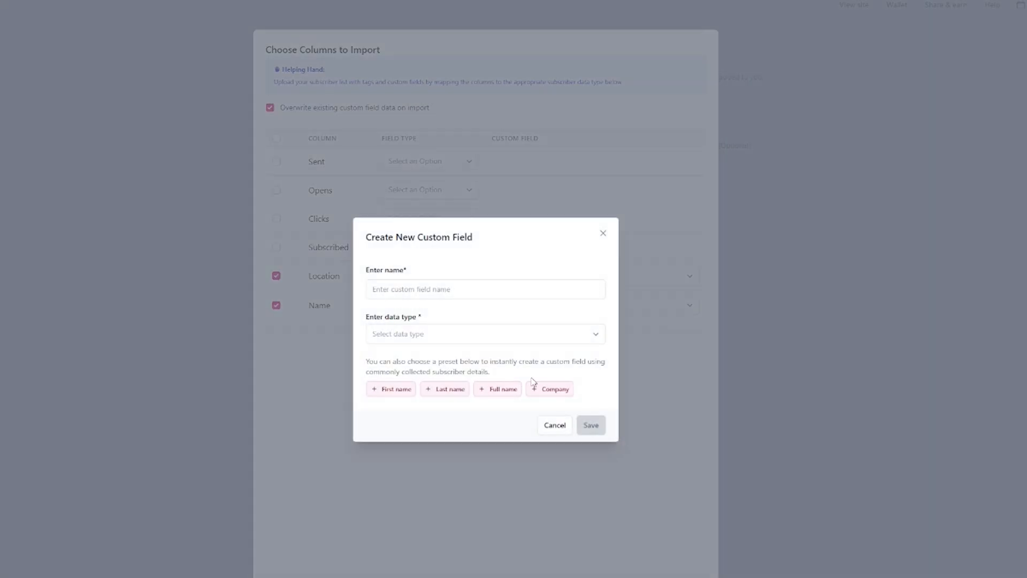
pyautogui.click(391, 394)
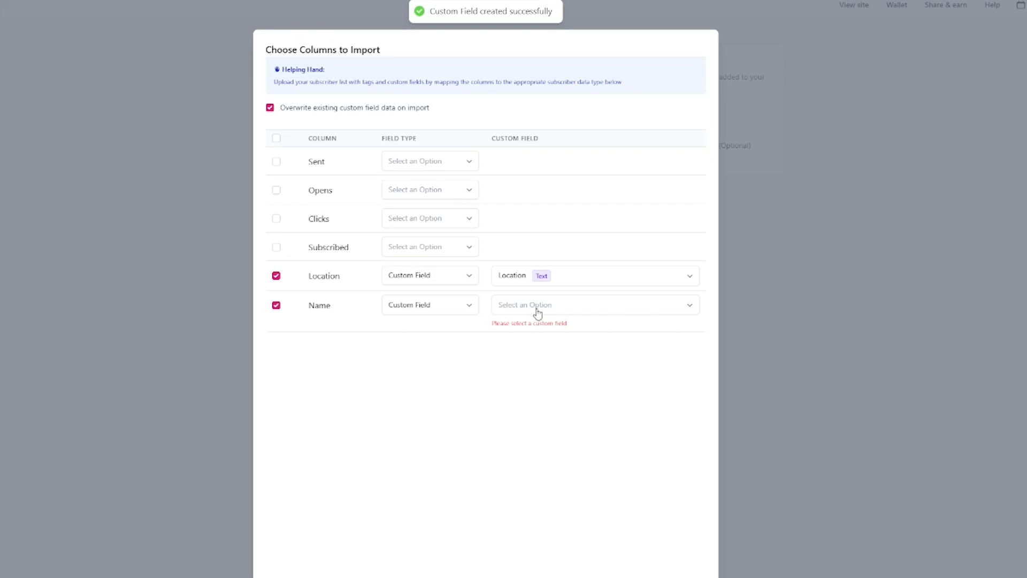
# Map the Name column to the First Name custom field and run the subscriber import.
pyautogui.click(536, 312)
pyautogui.click(529, 319)
pyautogui.scroll(-1, 532, 328)
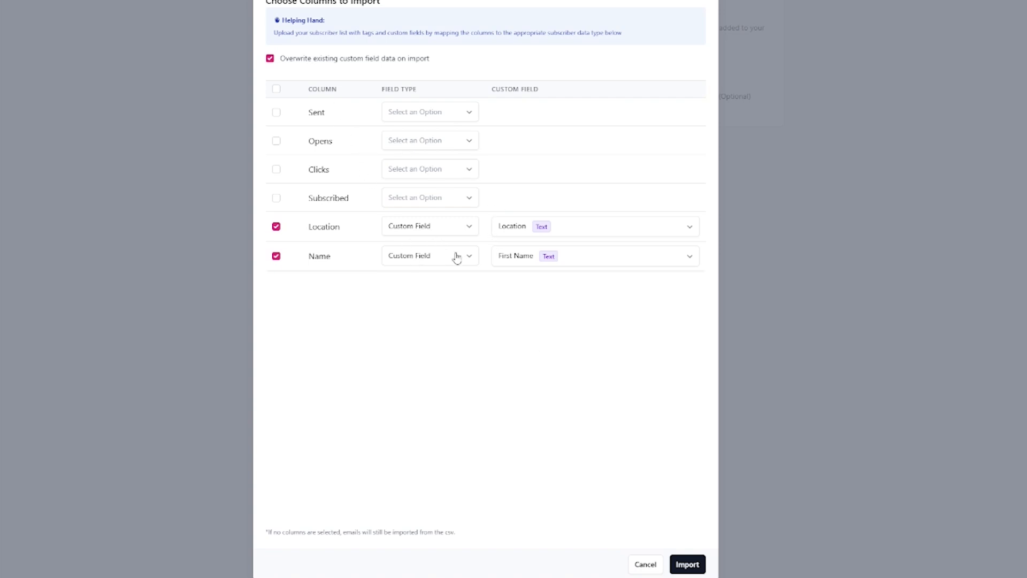
pyautogui.click(698, 565)
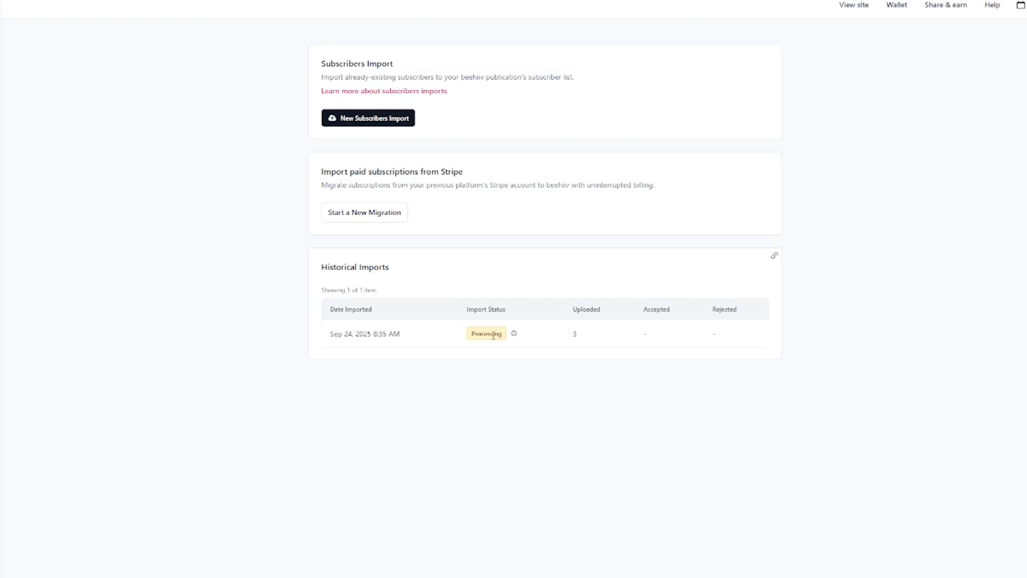
pyautogui.moveTo(493, 336)
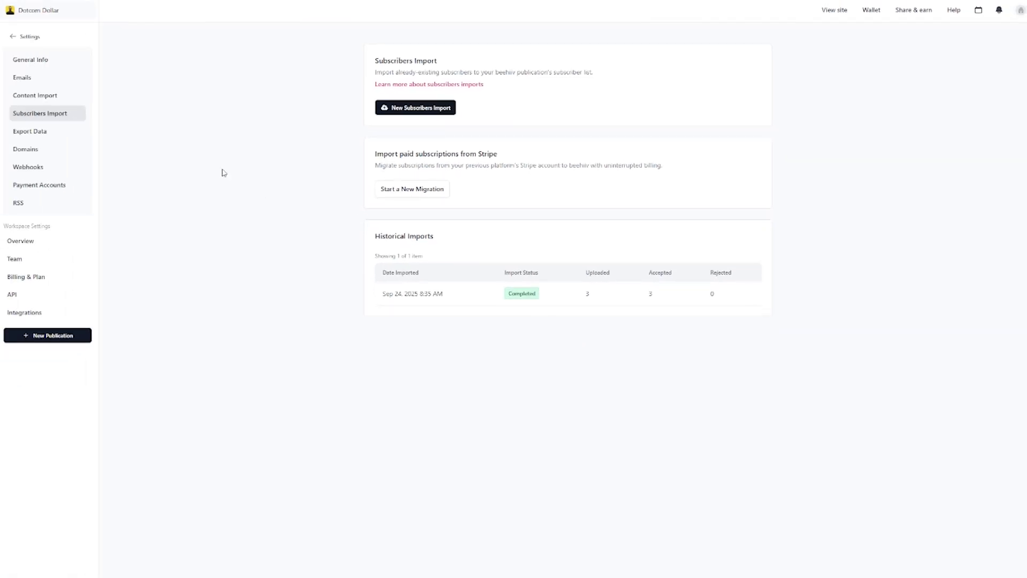
# Leave the settings and open the audience's Subscribers list to check the imported contacts.
pyautogui.click(27, 38)
pyautogui.click(87, 100)
pyautogui.click(33, 118)
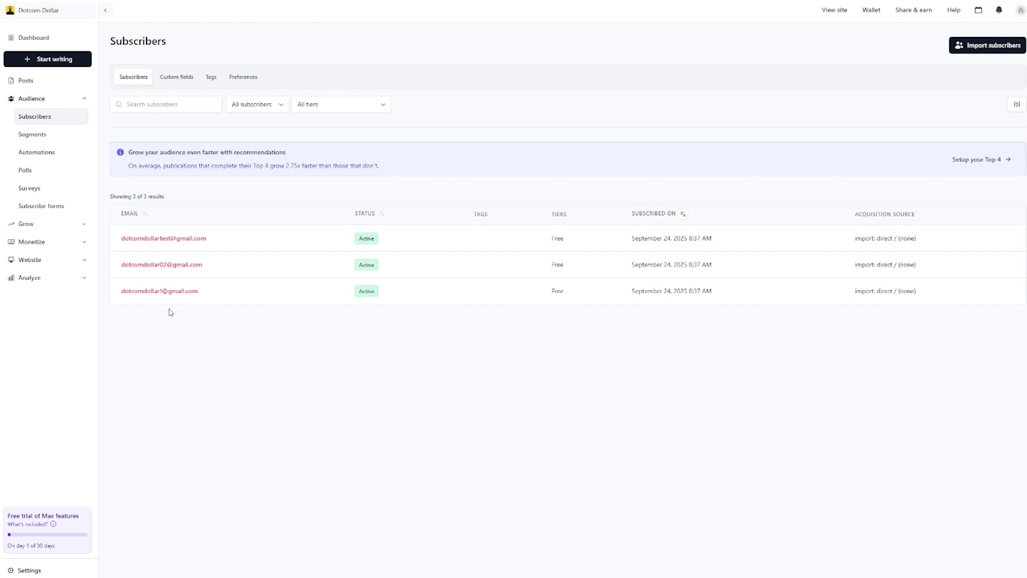
# Open the website builder and look through the Advanced site templates.
pyautogui.click(84, 263)
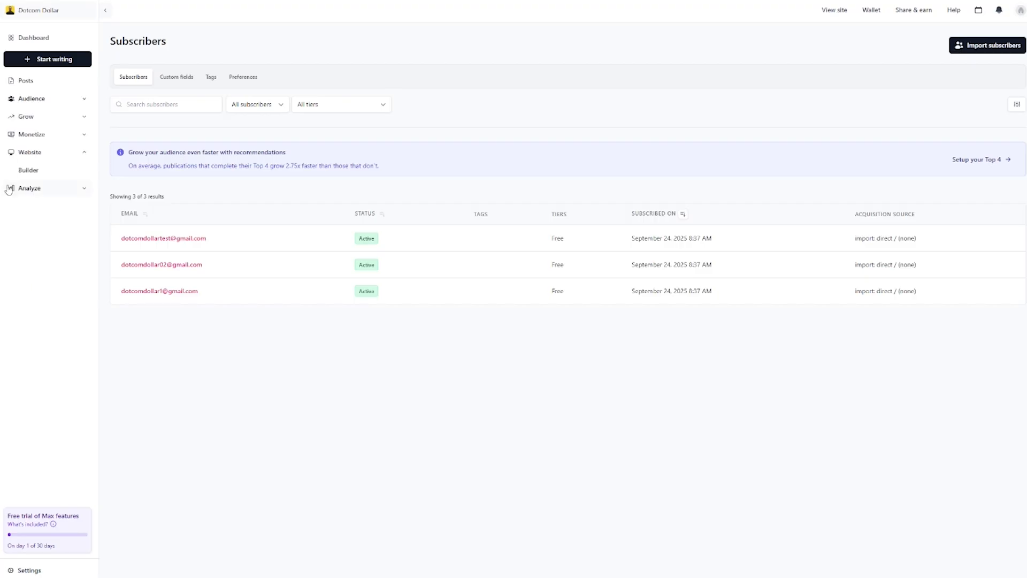
pyautogui.click(25, 170)
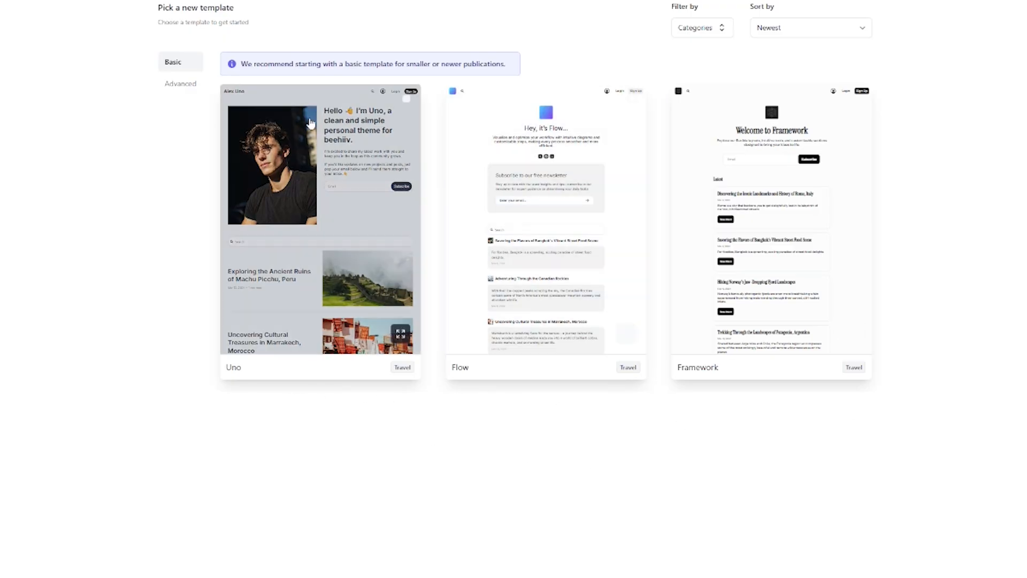
pyautogui.click(173, 89)
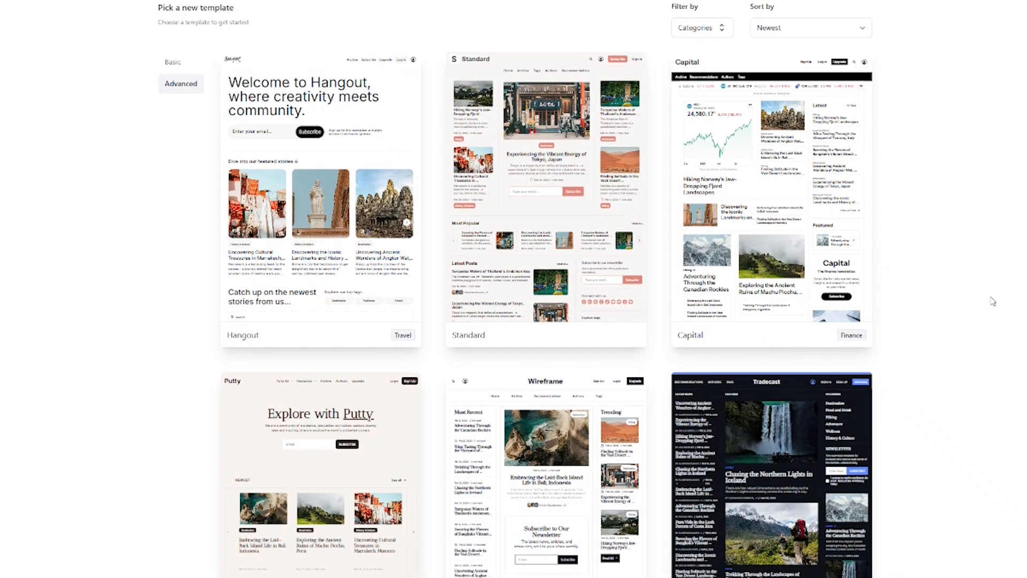
pyautogui.scroll(-5, 992, 302)
pyautogui.scroll(4, 992, 301)
pyautogui.scroll(1, 992, 301)
# Choose the Framework template from the Basic templates and continue to the color palette.
pyautogui.click(173, 63)
pyautogui.moveTo(805, 349)
pyautogui.click(802, 317)
pyautogui.click(1015, 14)
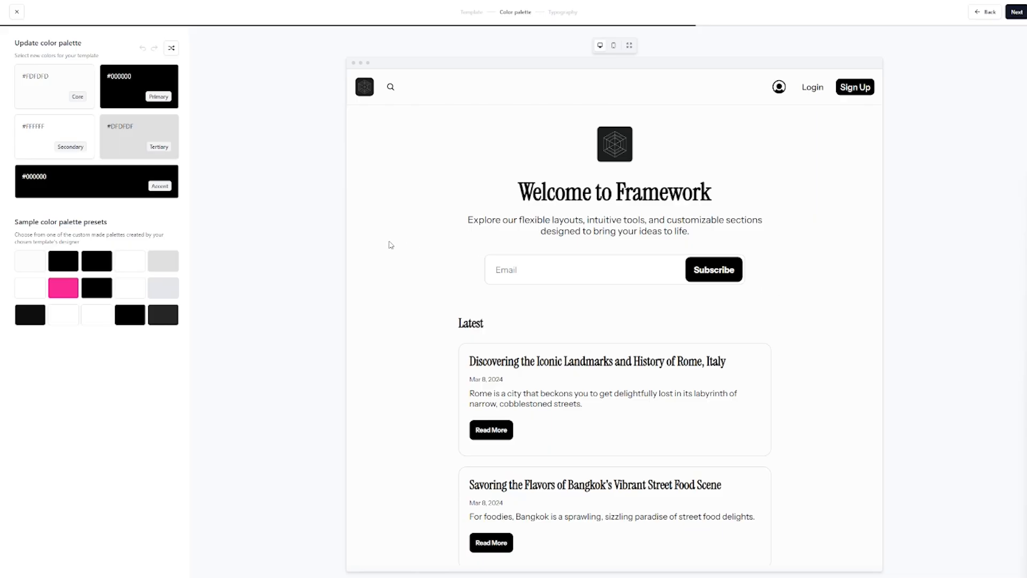
# Set the template's Accent color to #19B644 and check it throughout the page preview.
pyautogui.click(119, 187)
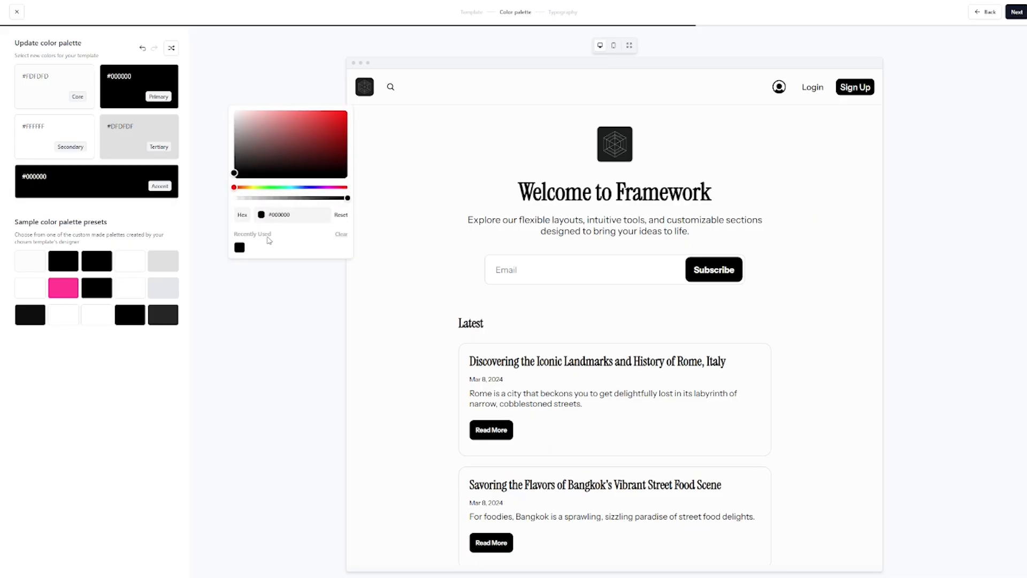
pyautogui.tripleClick(290, 213)
pyautogui.write('#198644')
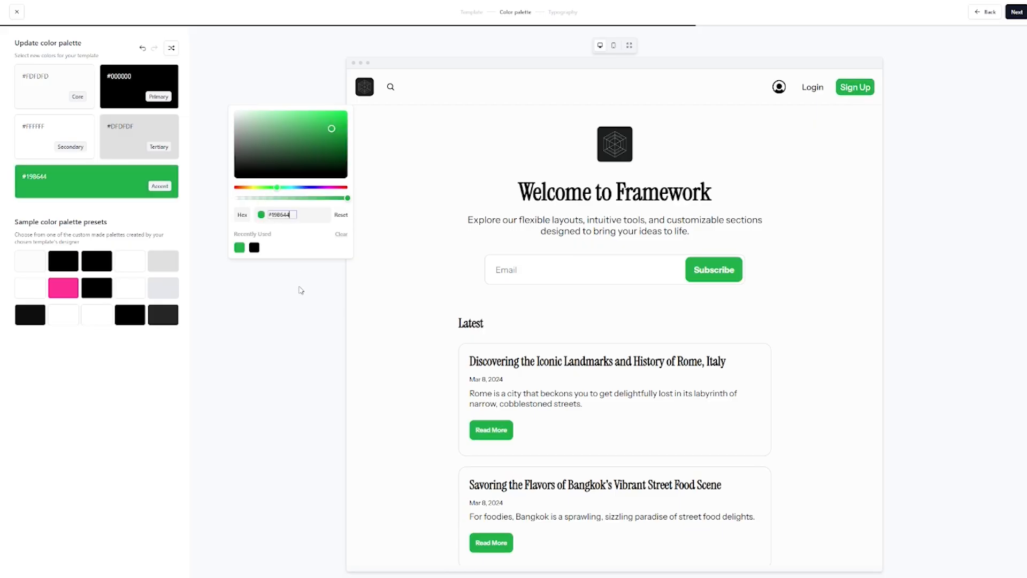
pyautogui.click(300, 291)
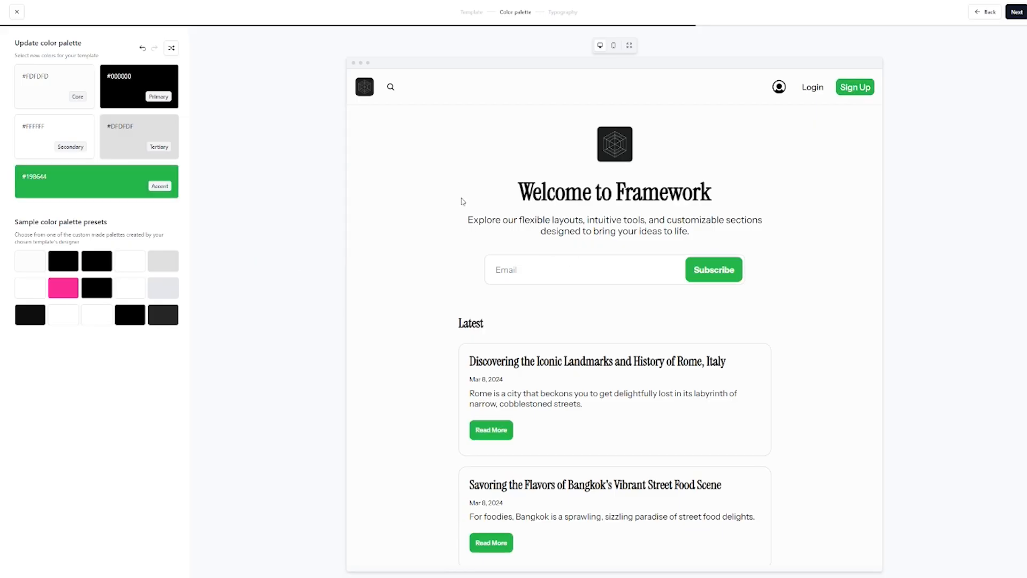
pyautogui.scroll(-7, 557, 248)
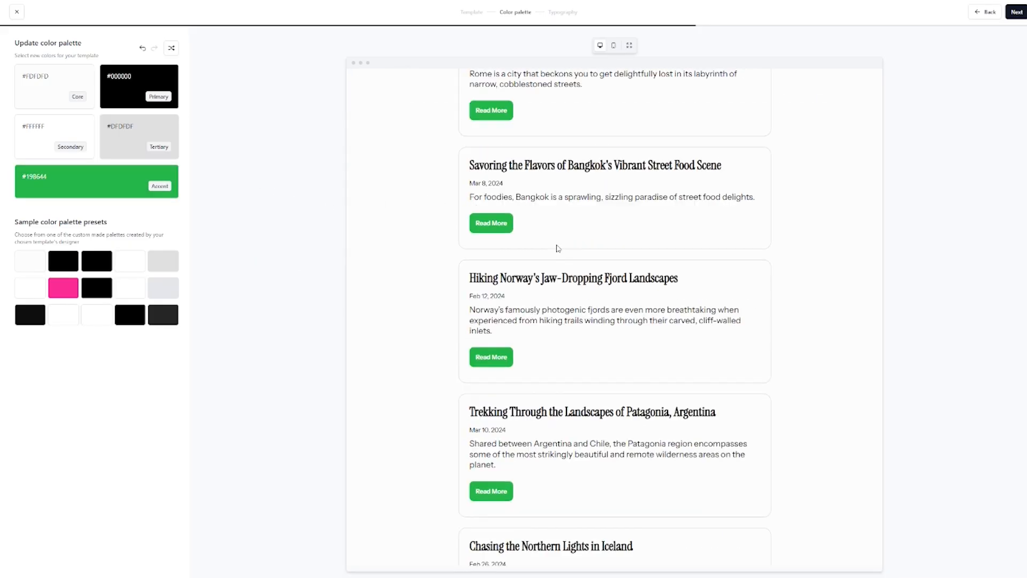
pyautogui.scroll(8, 557, 247)
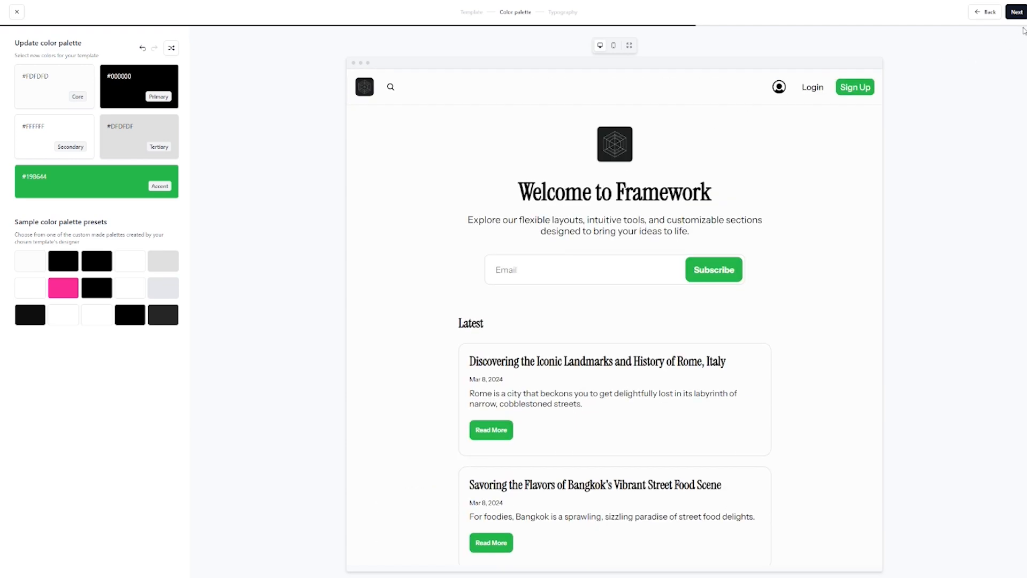
# Continue to the typography settings and set the Heading font to Instrument Sans.
pyautogui.click(1016, 12)
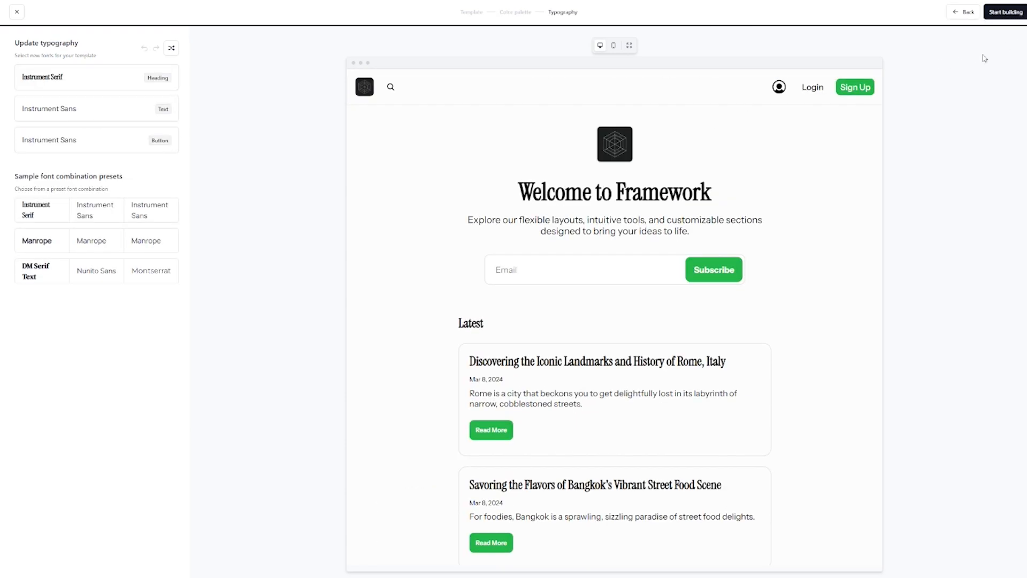
pyautogui.click(96, 80)
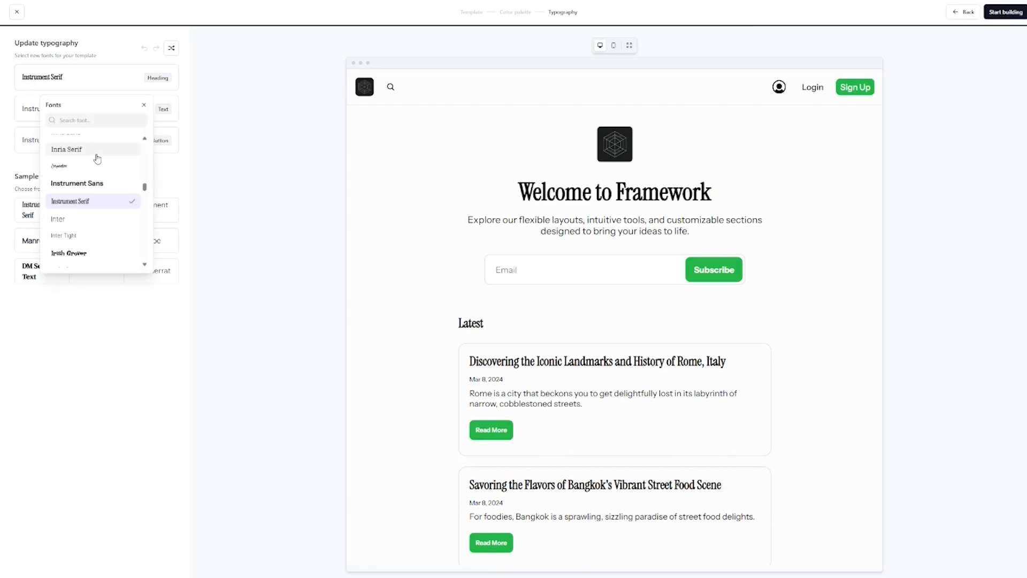
pyautogui.click(94, 184)
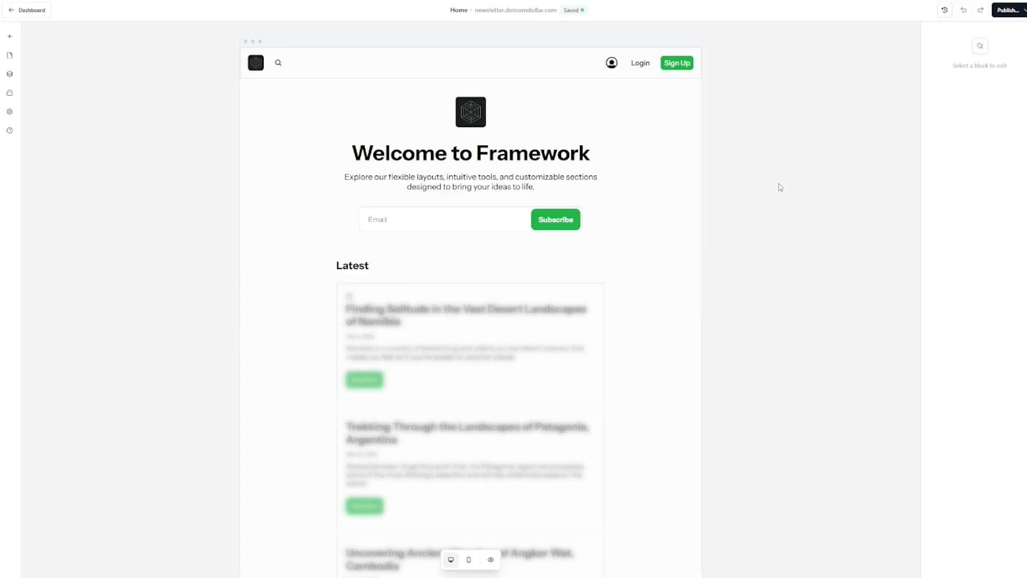
# Replace the image above the Welcome to Framework heading with the uploaded picofme picture.
pyautogui.scroll(-6, 615, 326)
pyautogui.scroll(3, 589, 306)
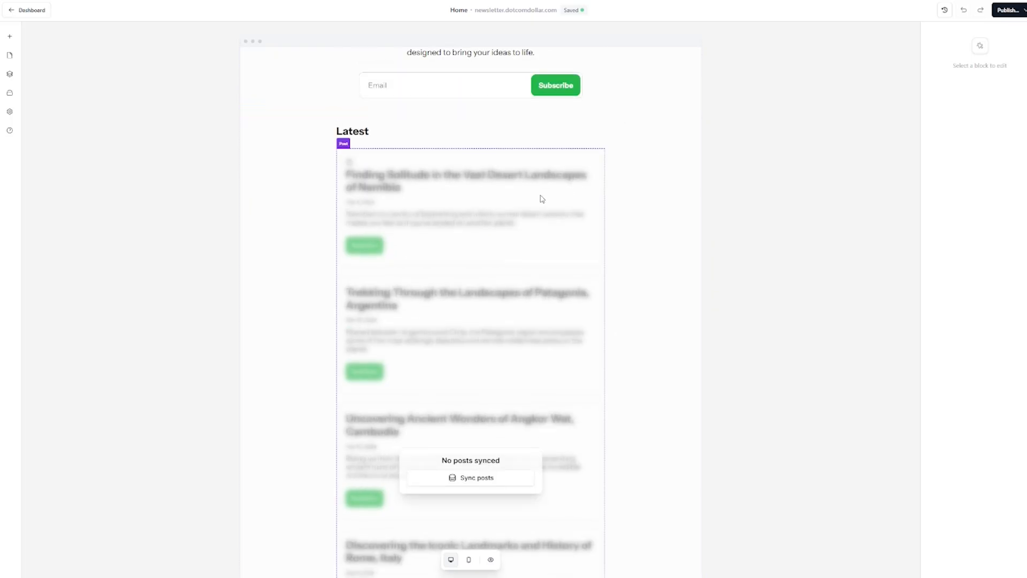
pyautogui.scroll(-1, 542, 199)
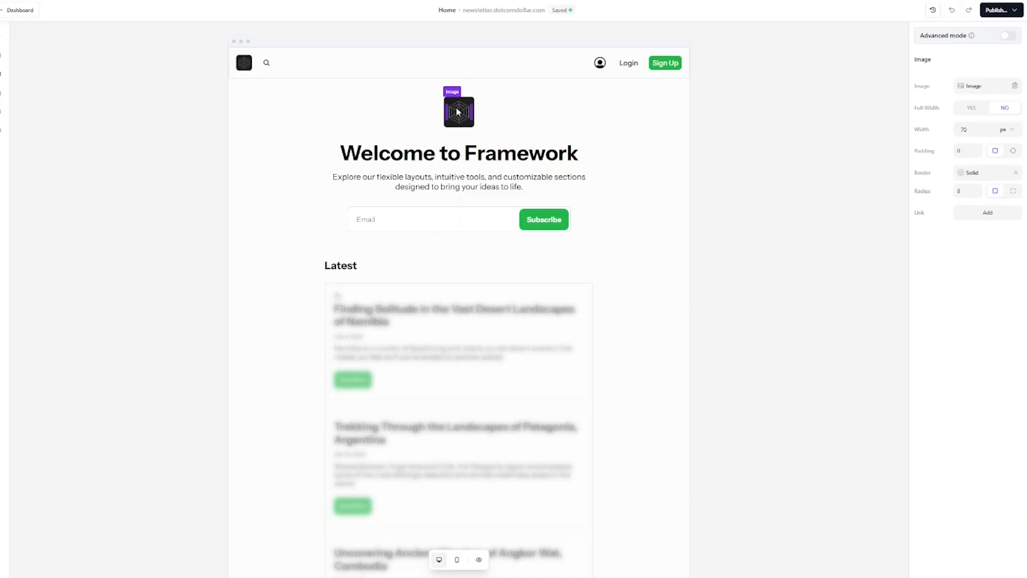
pyautogui.click(458, 112)
pyautogui.click(1015, 87)
pyautogui.click(969, 89)
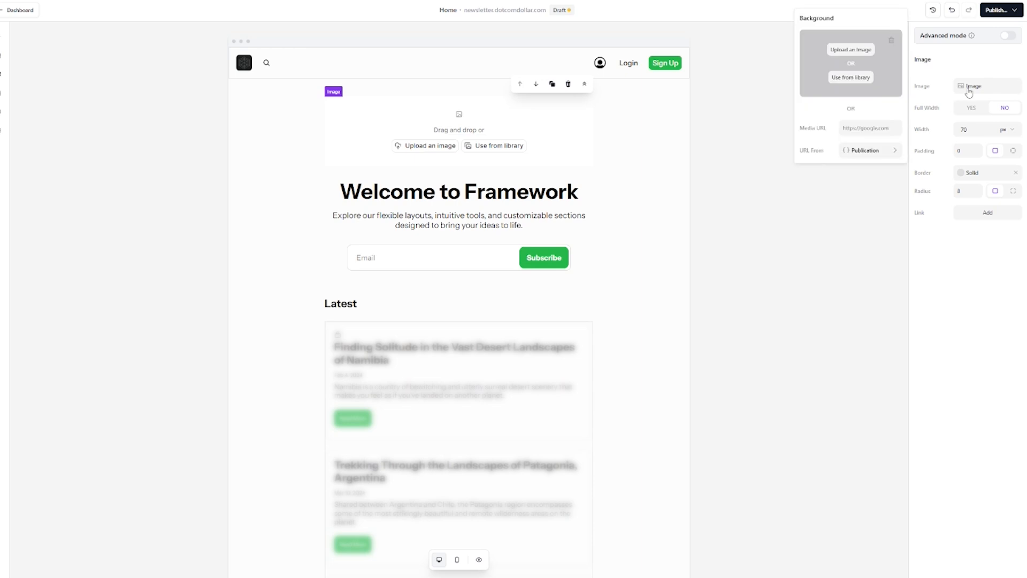
pyautogui.click(851, 50)
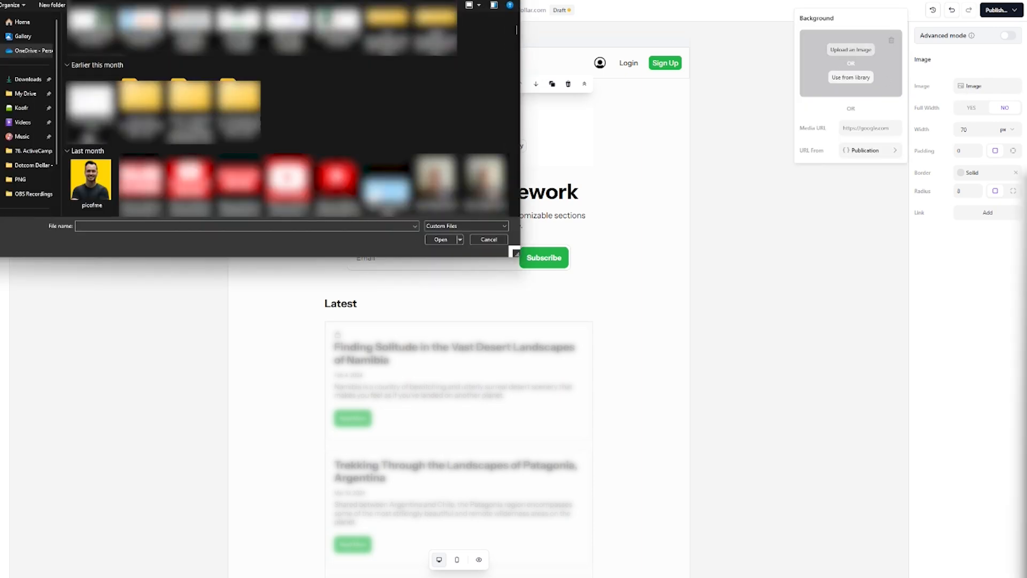
pyautogui.doubleClick(92, 179)
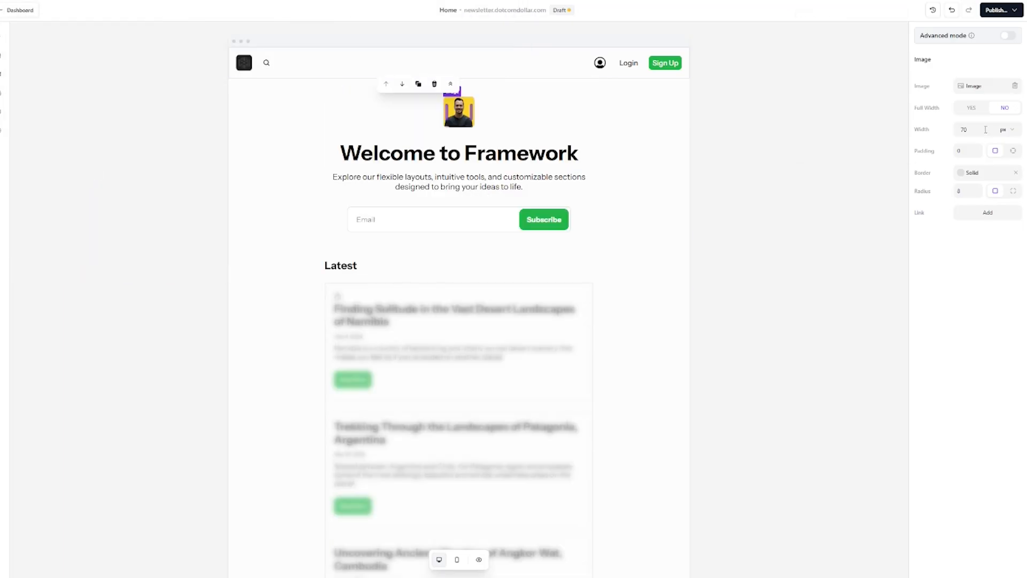
# Set the width of the picture above the welcome heading to 100 px.
pyautogui.moveTo(971, 128); pyautogui.dragTo(959, 132)
pyautogui.write('1')
pyautogui.write('00')
pyautogui.click(907, 222)
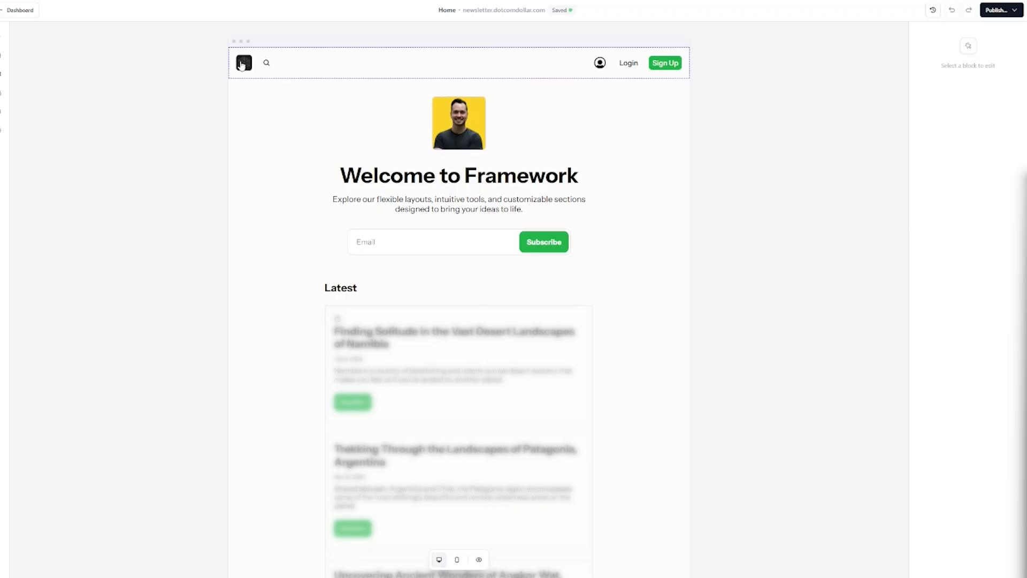
# Open the site's navbar for editing, select its logo item and turn on Advanced mode.
pyautogui.click(244, 65)
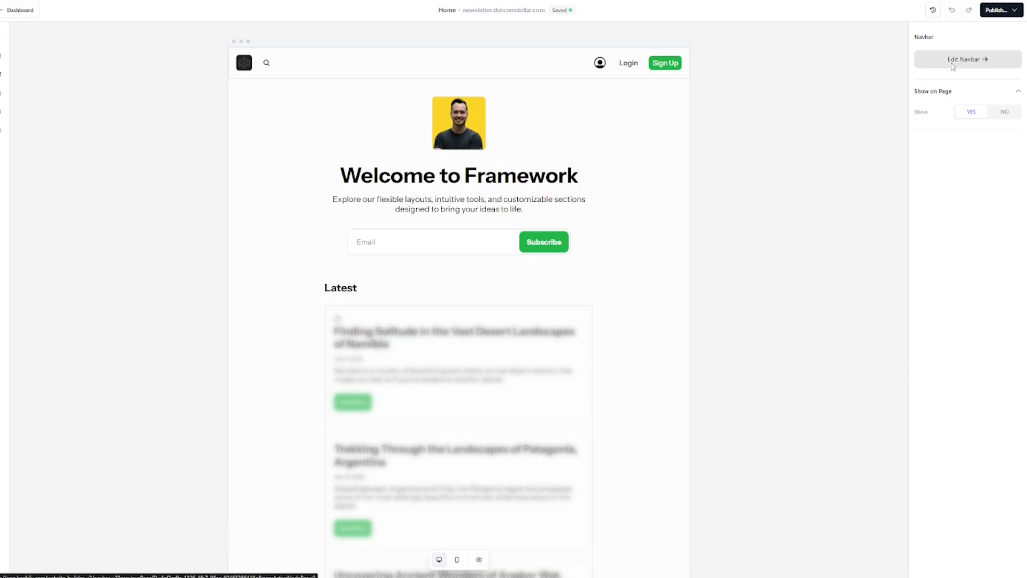
pyautogui.click(953, 64)
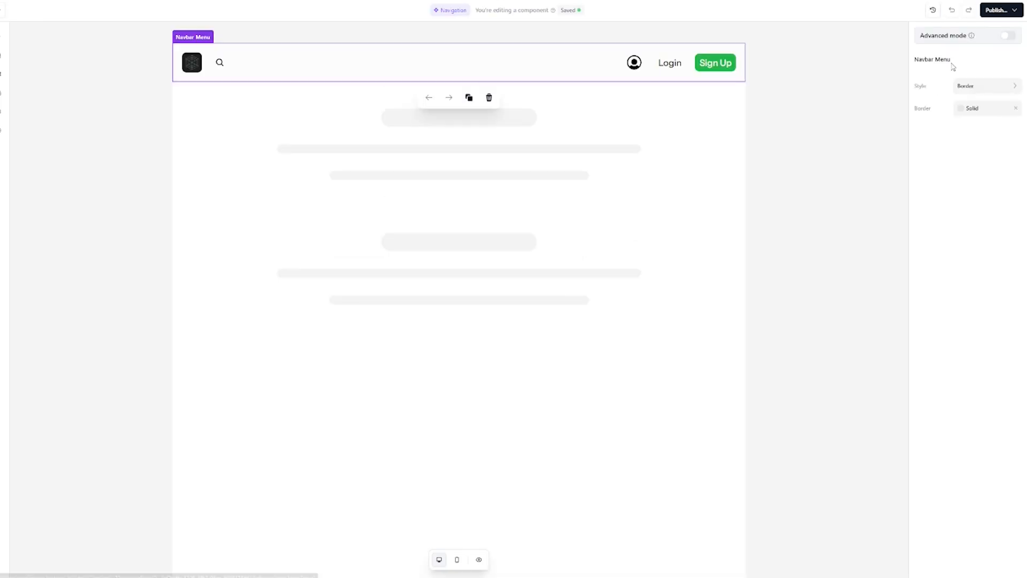
pyautogui.click(198, 63)
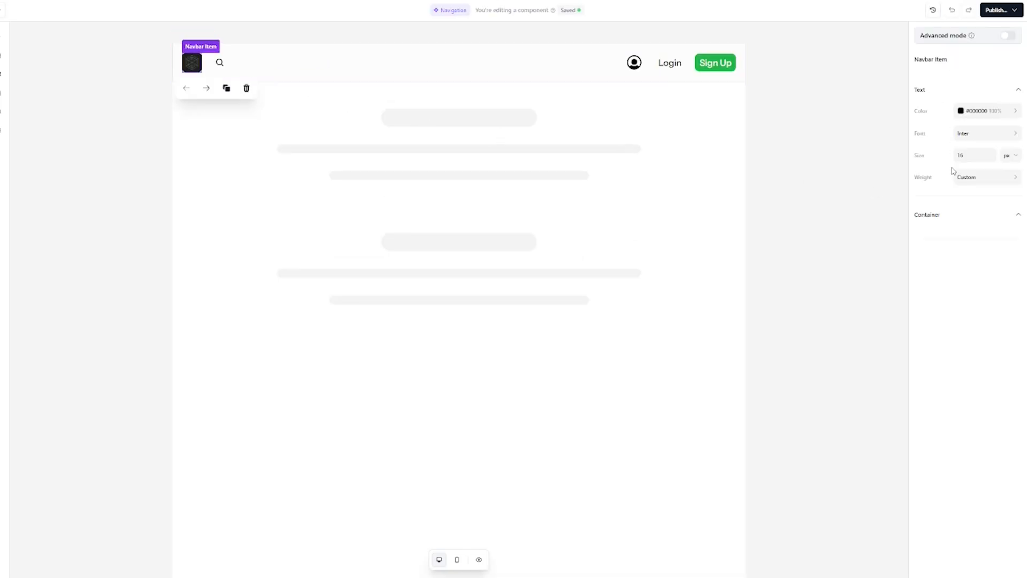
pyautogui.click(1008, 36)
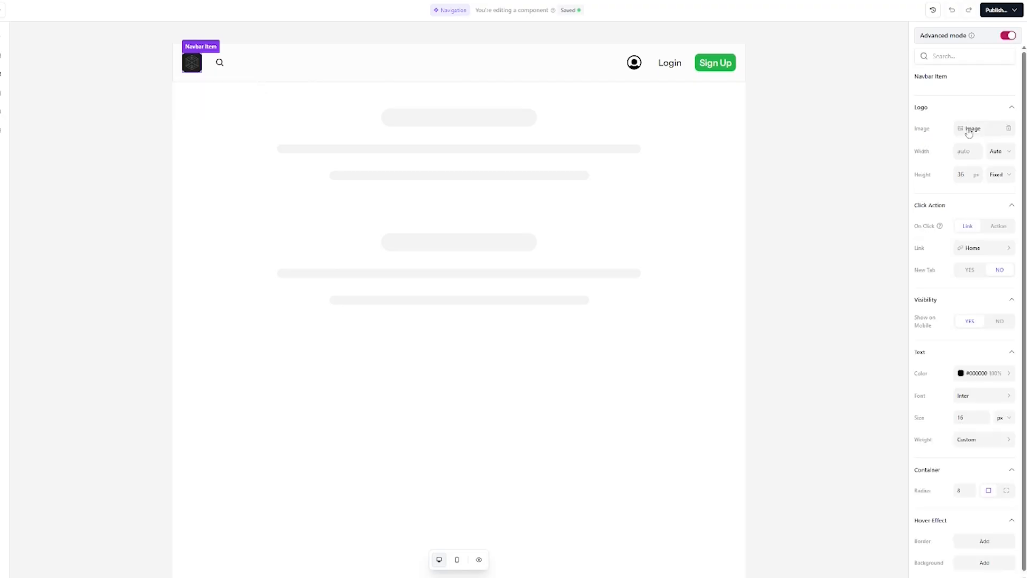
# Replace the navbar logo image with the uploaded picofme picture and return to the Home page.
pyautogui.click(1009, 130)
pyautogui.click(973, 130)
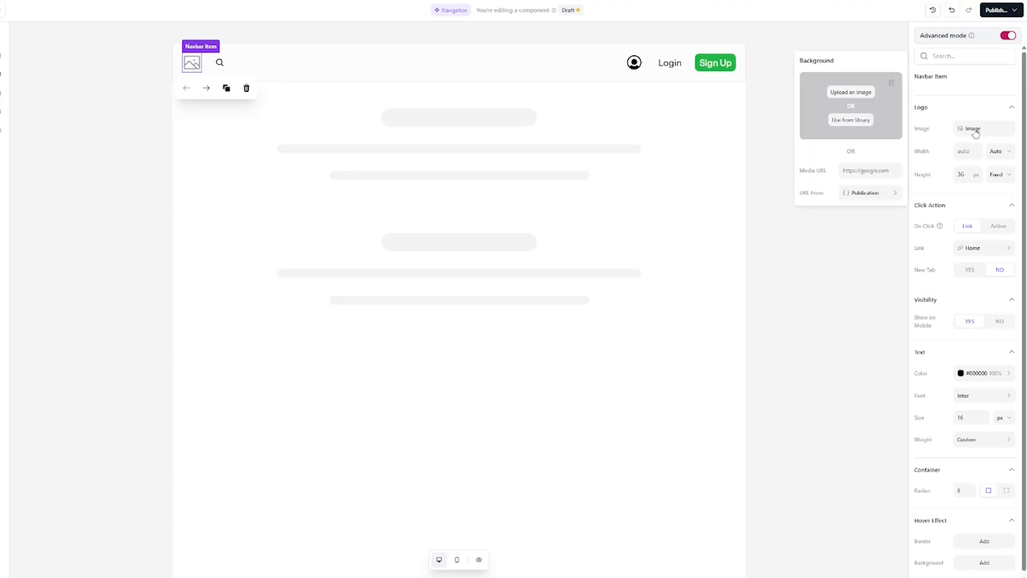
pyautogui.click(850, 93)
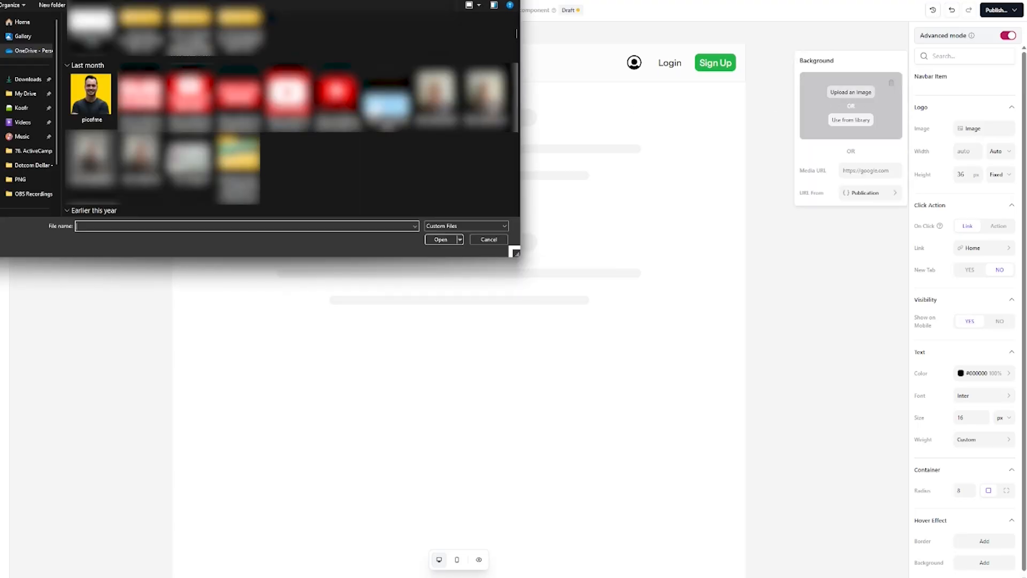
pyautogui.doubleClick(87, 111)
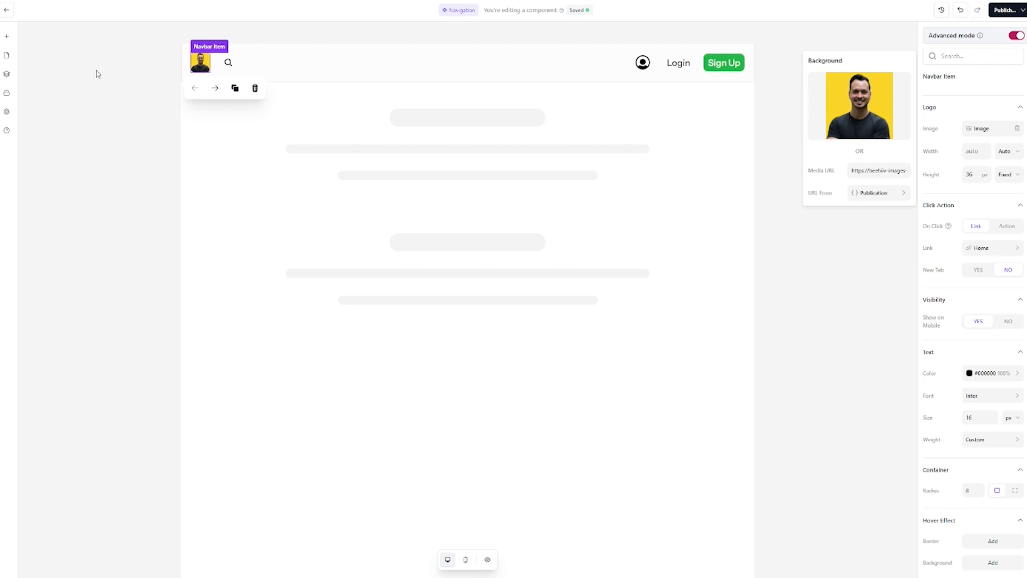
pyautogui.click(8, 11)
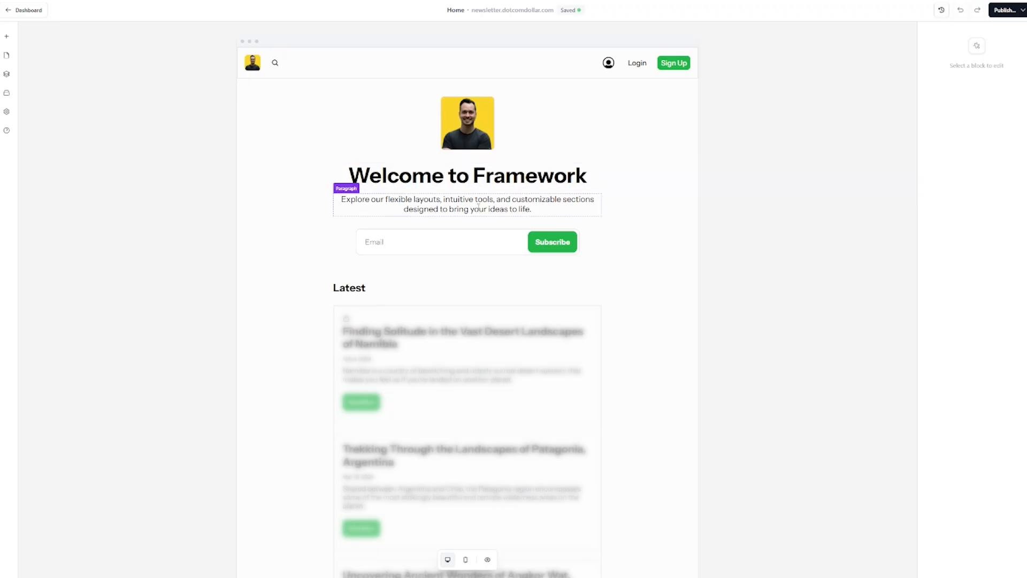
# Change the main heading to "Welcome to Dotcom Dollar" and set its font size to 46 px.
pyautogui.doubleClick(530, 176)
pyautogui.write('D')
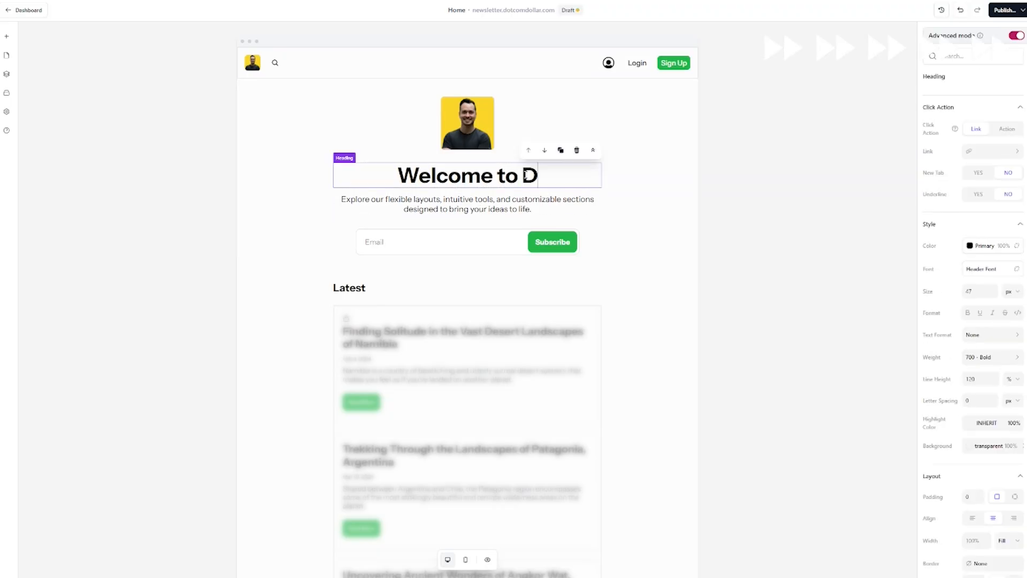
pyautogui.write('otcom Dollar')
pyautogui.moveTo(499, 201); pyautogui.dragTo(364, 175)
pyautogui.click(973, 292)
pyautogui.press('BackSpace')
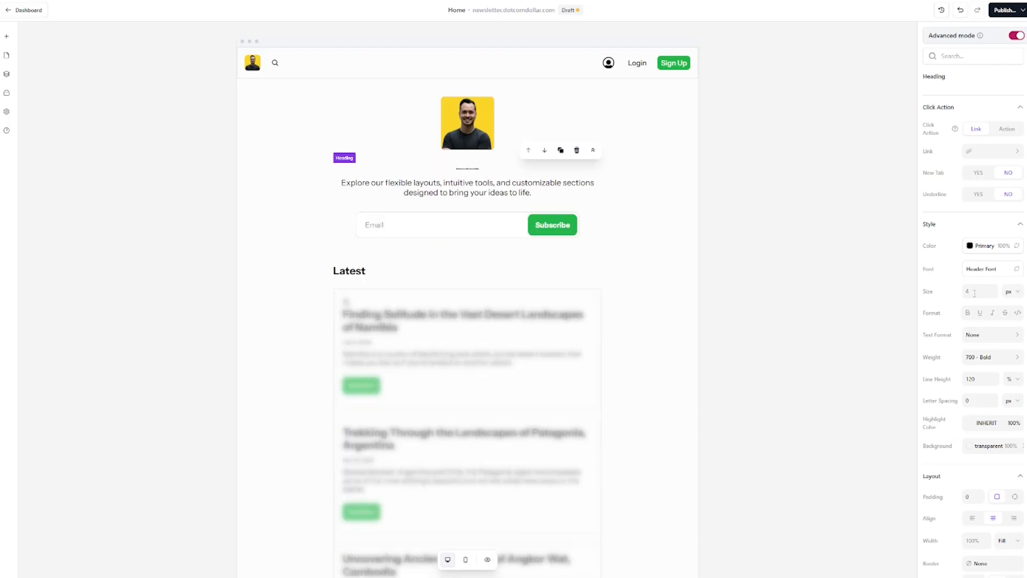
pyautogui.write('6')
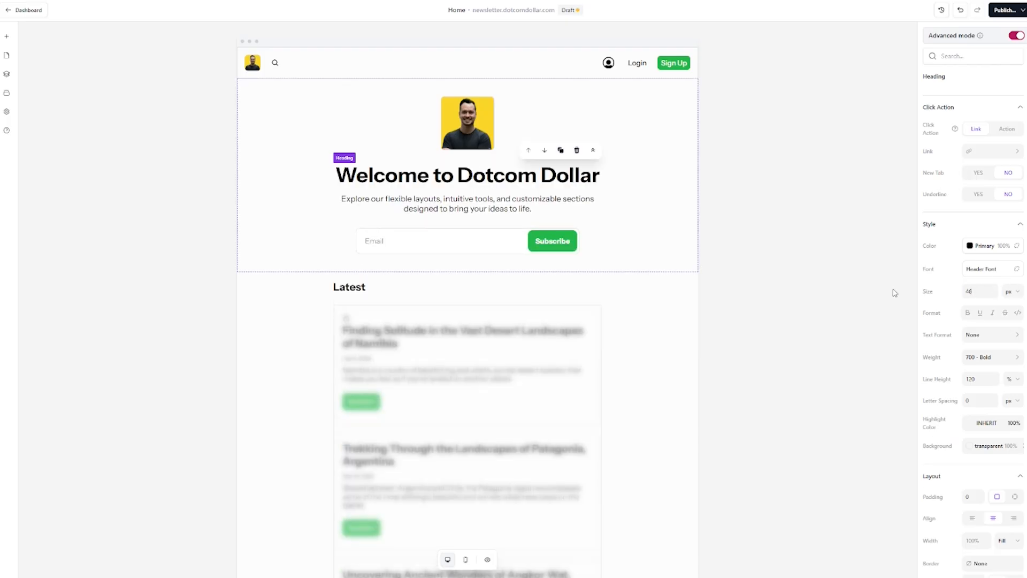
# Replace the paragraph under the welcome heading with "Discover the latest marketing news, tips and tricks to help grow your audience." at 26 px.
pyautogui.click(467, 199)
pyautogui.tripleClick(474, 202)
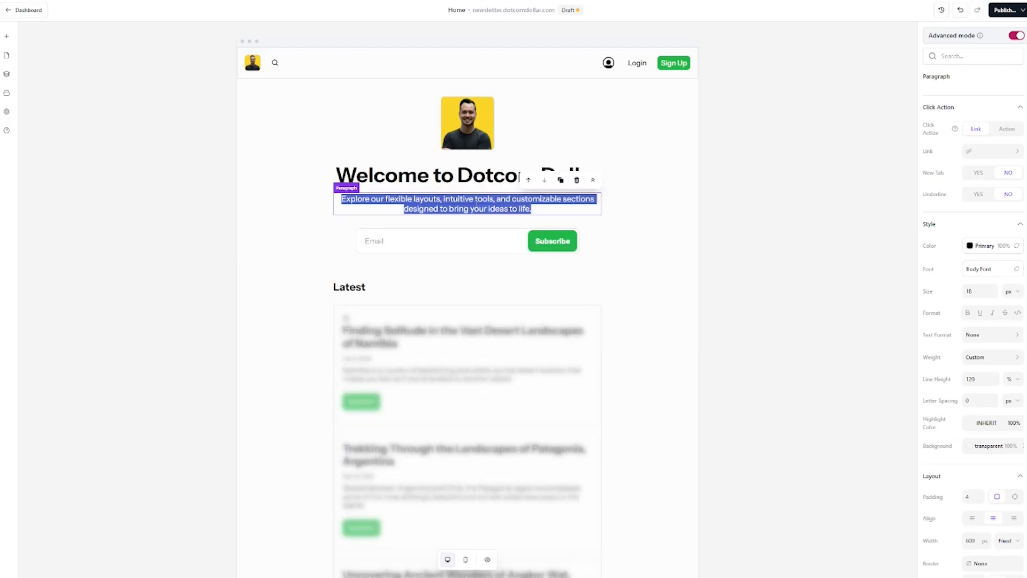
pyautogui.write('Discover the latest marketing news, tips and tricks to help grow your audience.')
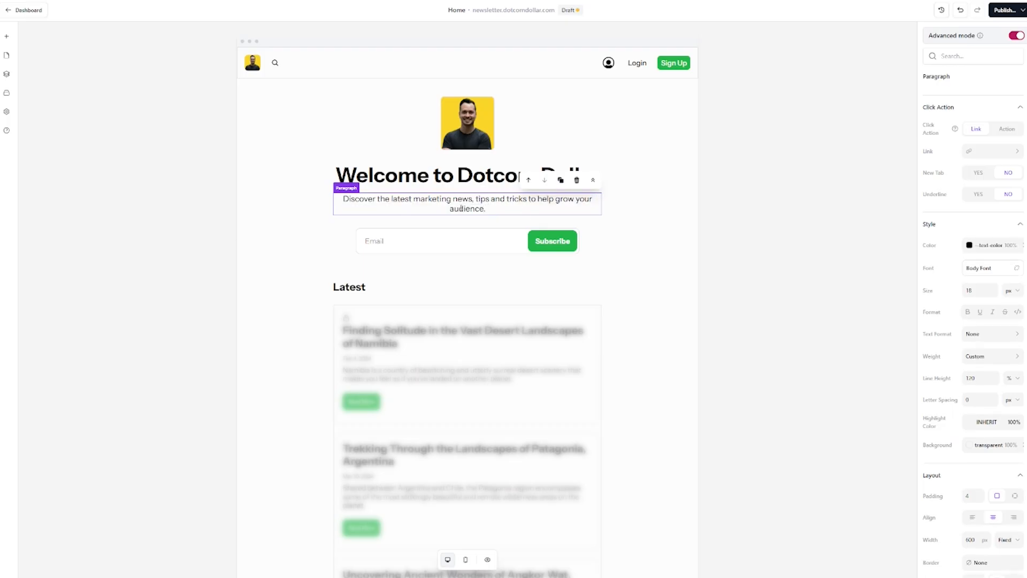
pyautogui.doubleClick(976, 290)
pyautogui.write('26')
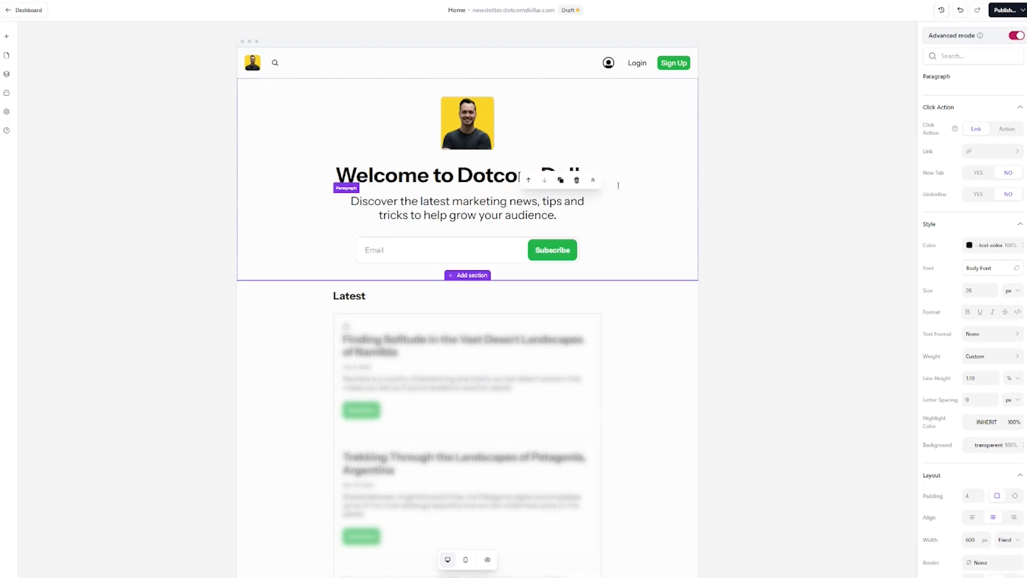
pyautogui.doubleClick(787, 211)
# Open the site's footer for editing and change its Framework heading to "Dotcom Dollar".
pyautogui.scroll(-9, 605, 239)
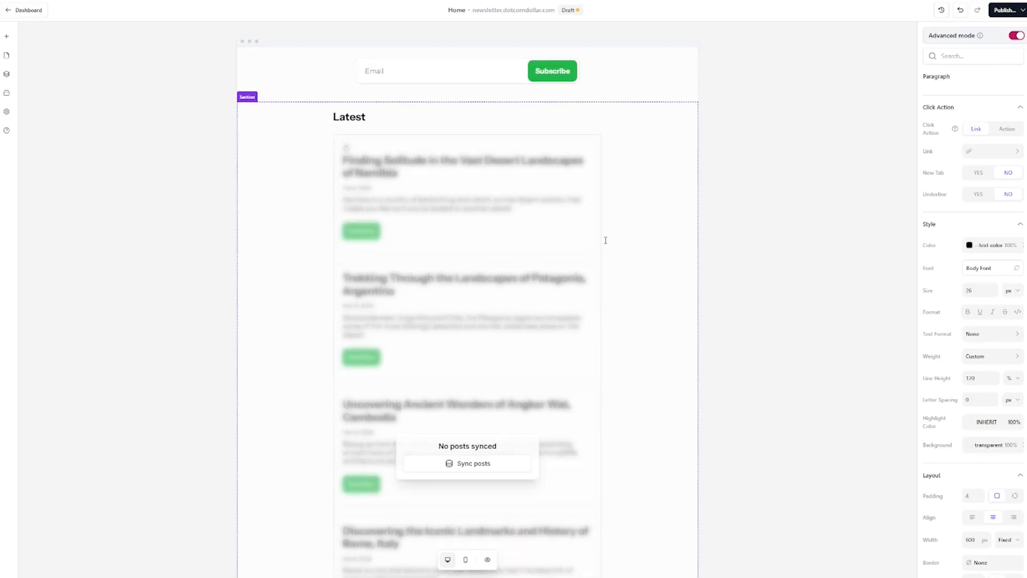
pyautogui.click(445, 485)
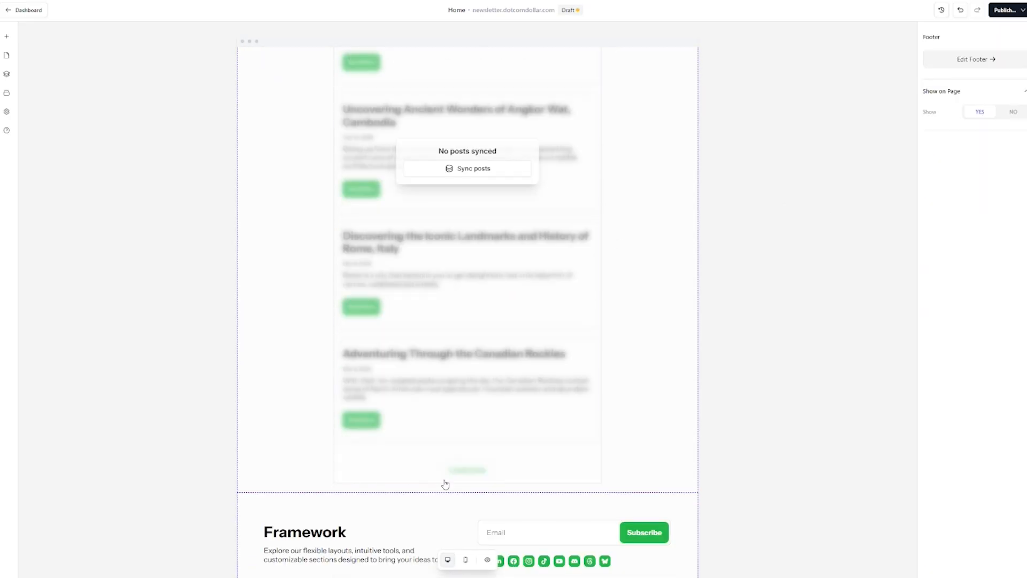
pyautogui.click(987, 62)
pyautogui.click(321, 76)
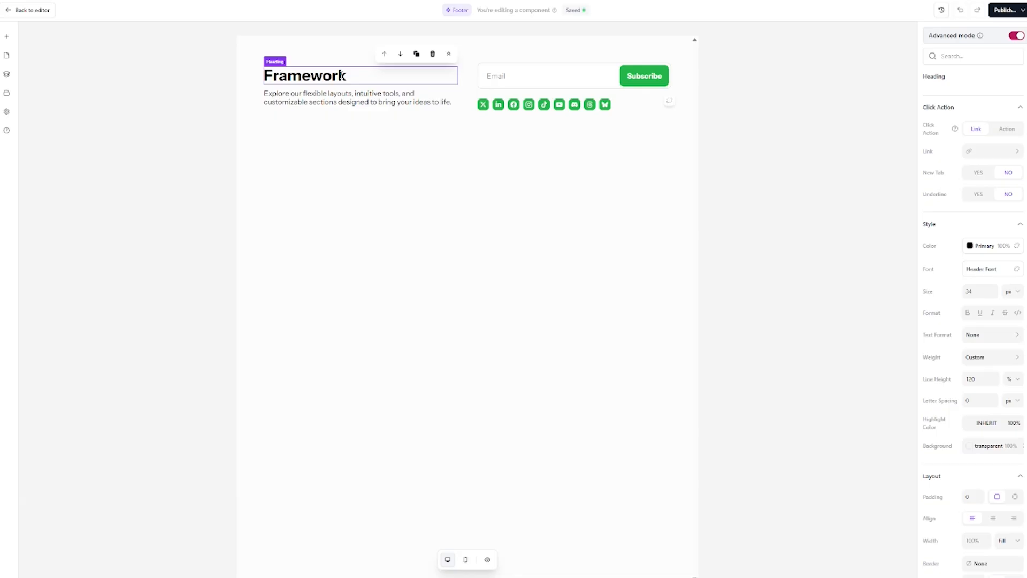
pyautogui.doubleClick(346, 76)
pyautogui.write('Dotcom Dollar')
# Replace the footer paragraph with "Discover the latest marketing news, tips and tricks to help grow your audience." and set its size to 20 px.
pyautogui.click(344, 98)
pyautogui.hotkey('ctrl', 'a')
pyautogui.write('Discover the latest marketing news, tips and tricks to help grow your audience.')
pyautogui.doubleClick(975, 291)
pyautogui.write('20')
# Open the data selection of the footer's social icons and go to the Socials settings to review the link fields.
pyautogui.click(557, 106)
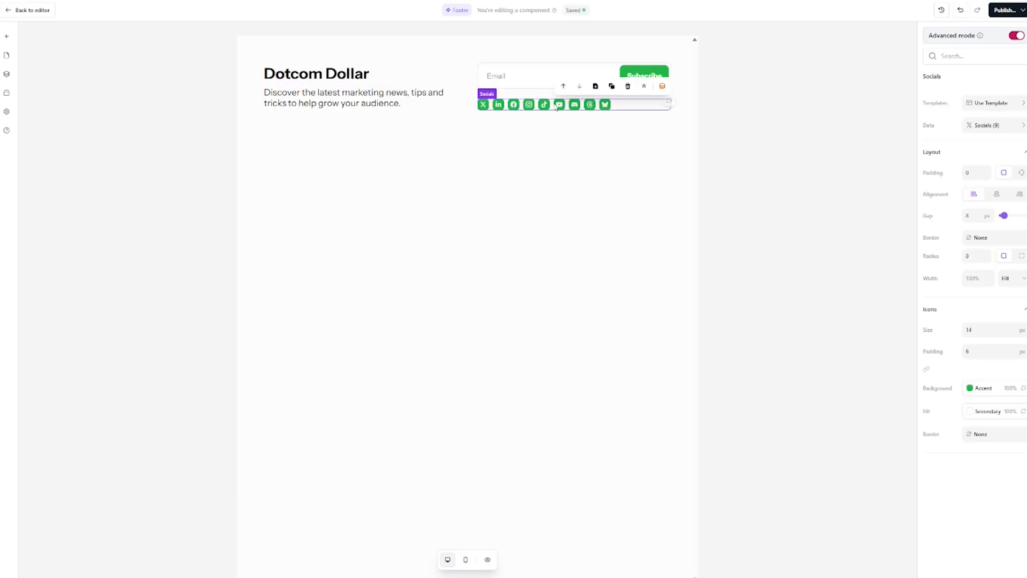
pyautogui.click(1003, 125)
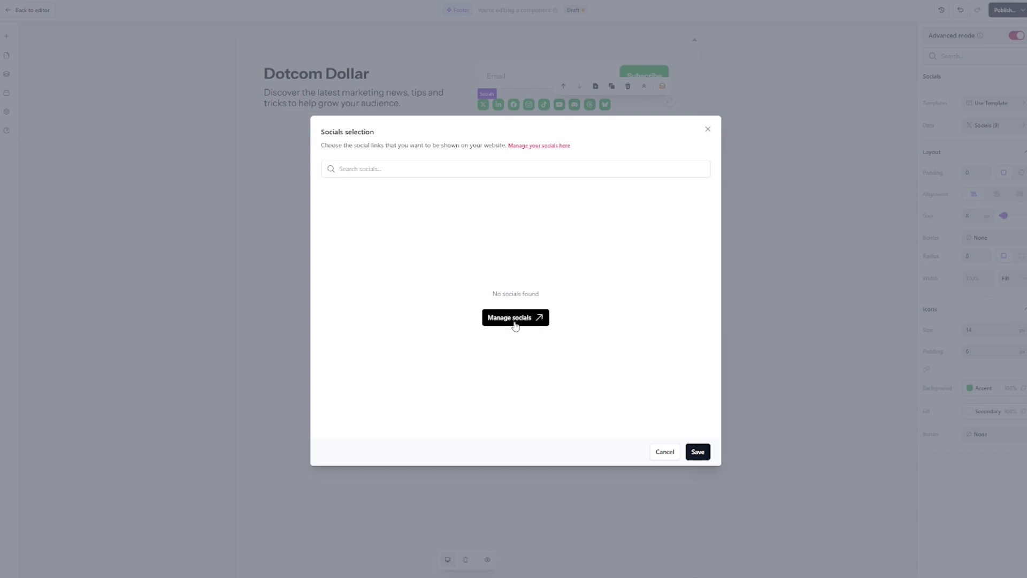
pyautogui.click(514, 321)
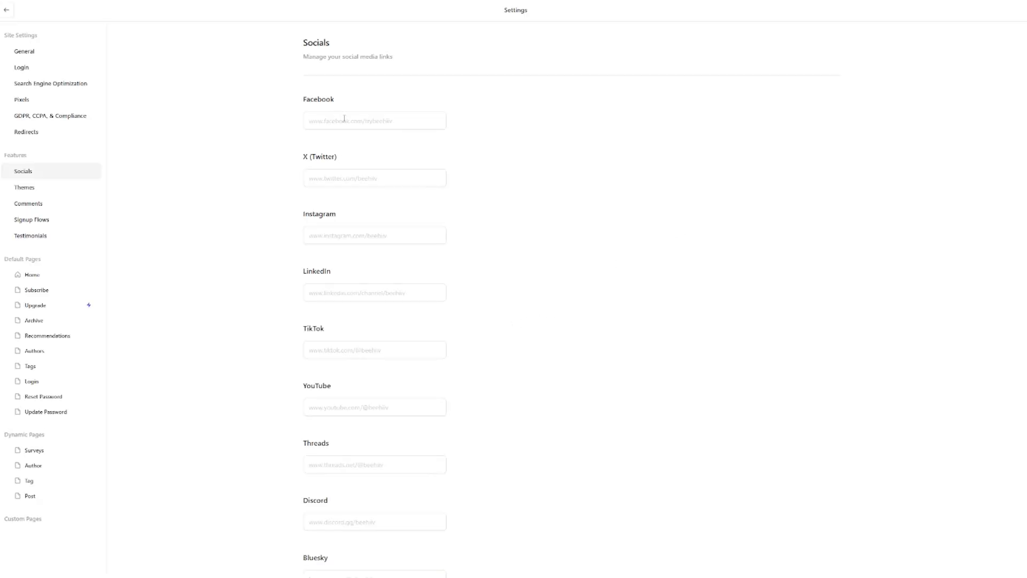
pyautogui.scroll(-1, 415, 367)
pyautogui.scroll(1, 415, 367)
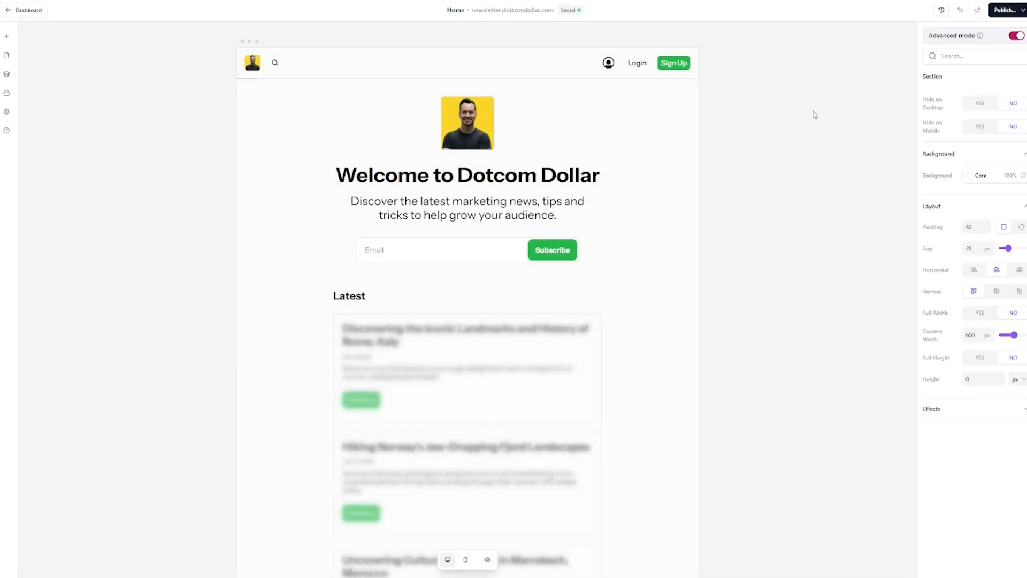
# Preview the draft of the Home page from header to footer, then close the draft preview.
pyautogui.click(1020, 11)
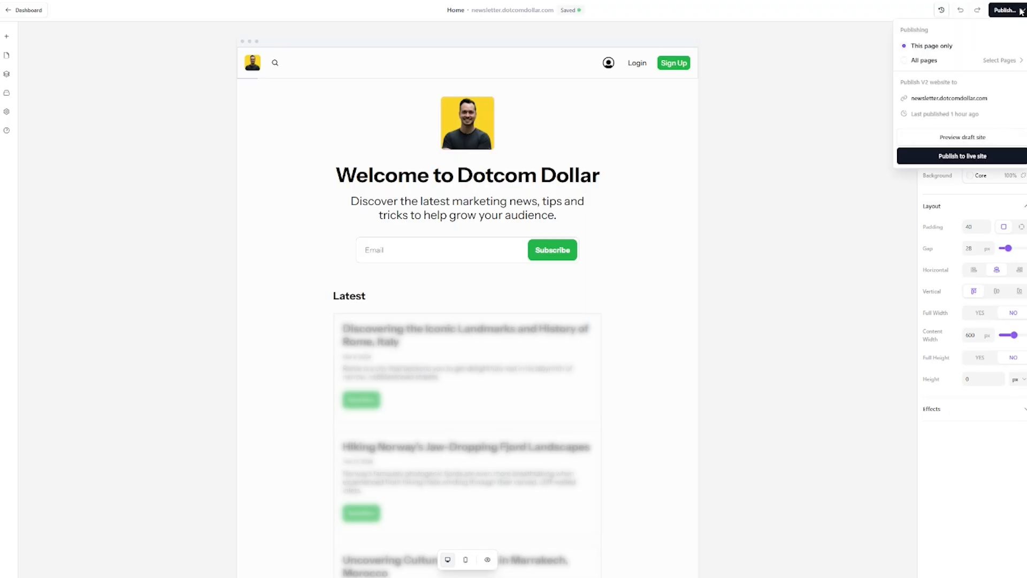
pyautogui.click(980, 140)
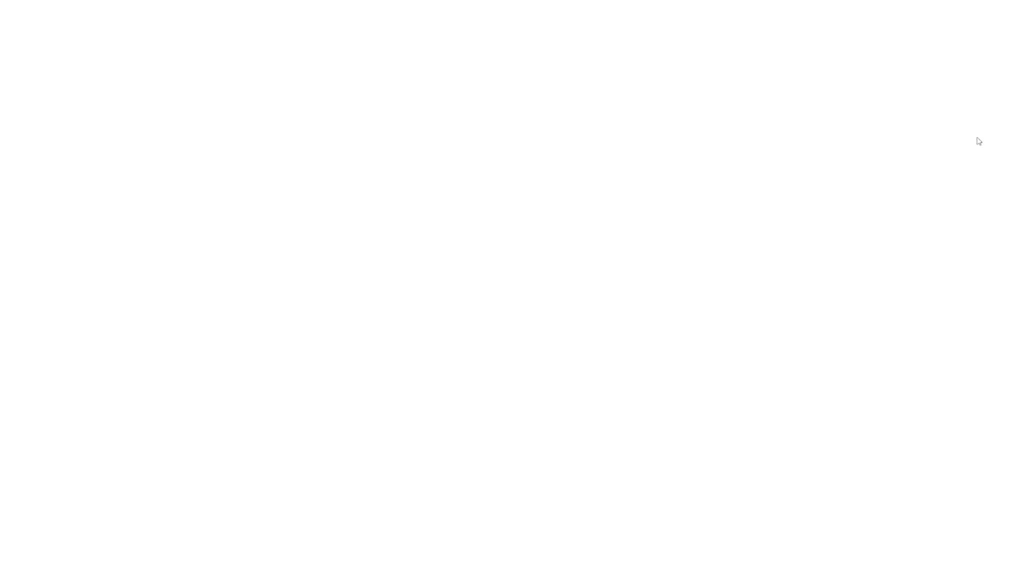
pyautogui.scroll(-3, 719, 169)
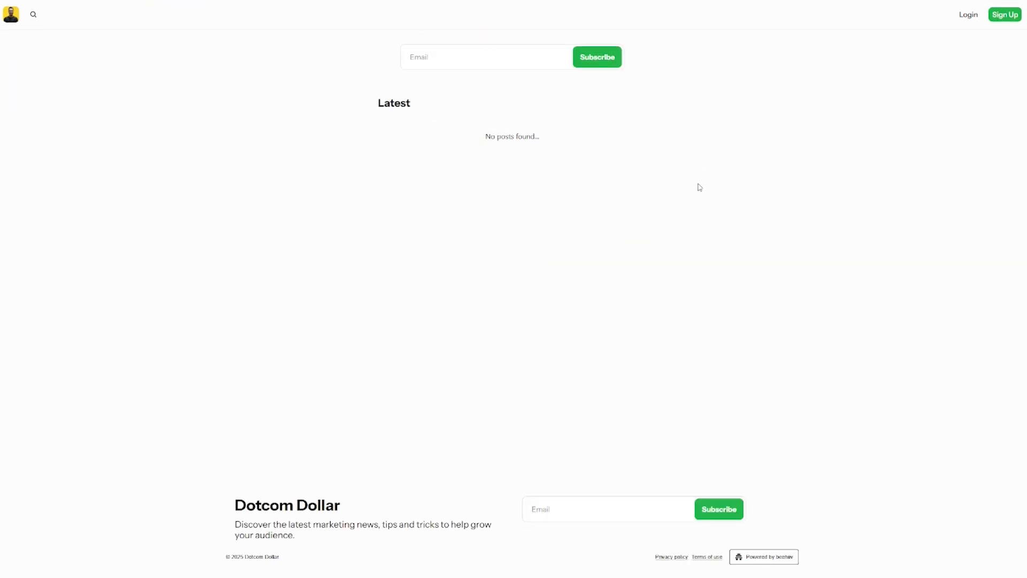
pyautogui.scroll(3, 700, 187)
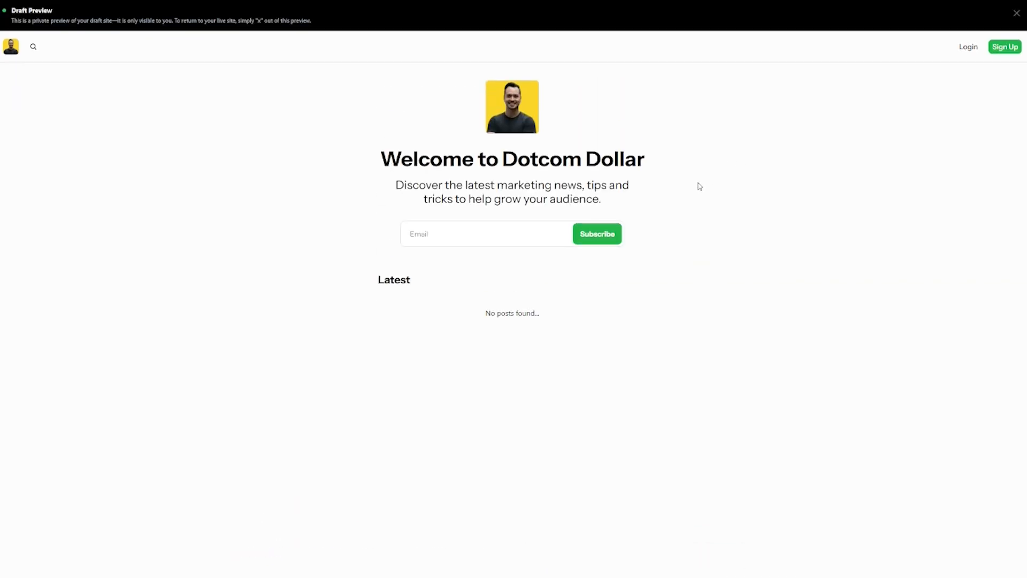
pyautogui.click(1017, 13)
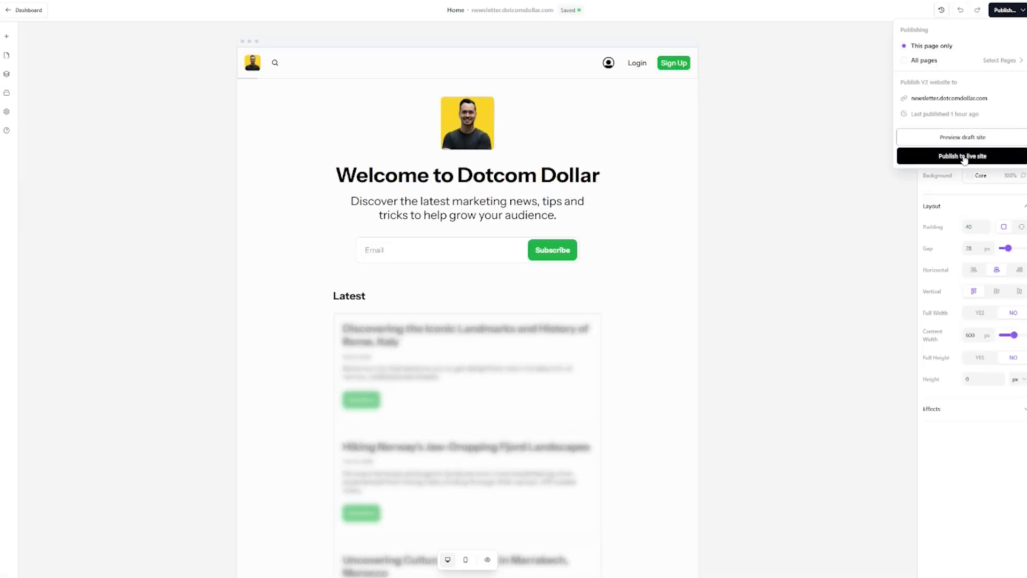
# Publish the Home page to the live site, copy its address and view the published page in the browser.
pyautogui.click(982, 157)
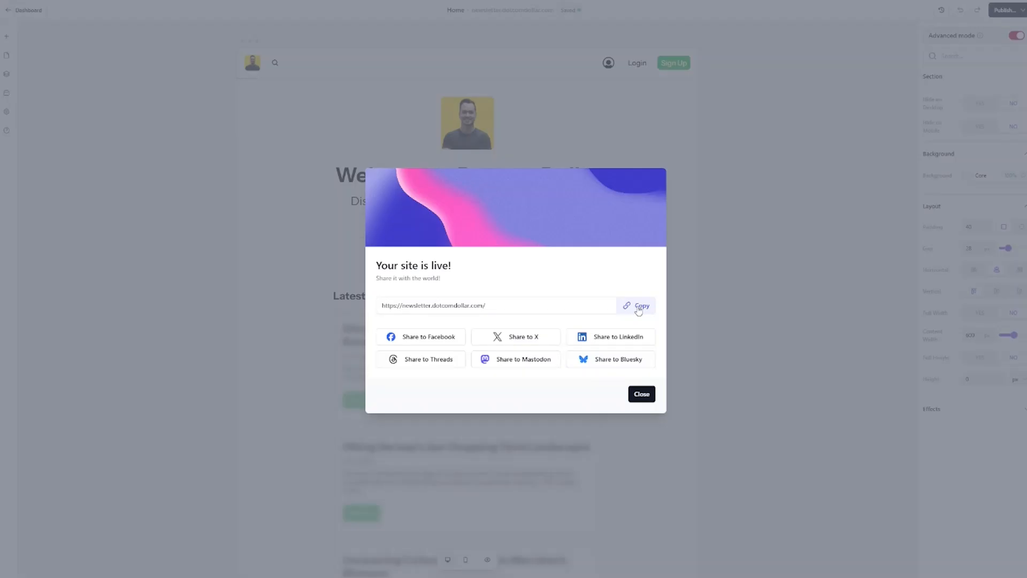
pyautogui.click(639, 307)
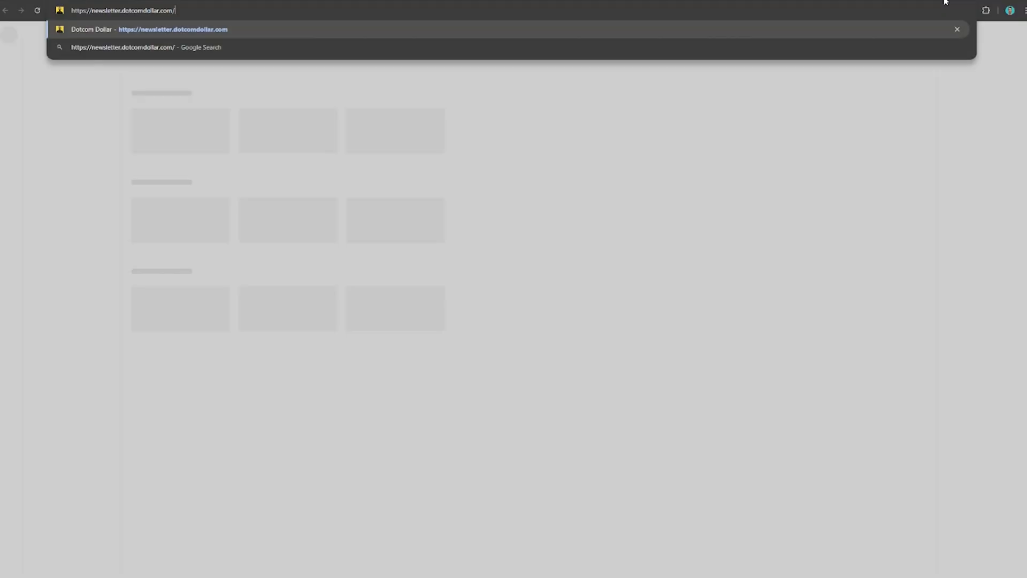
pyautogui.press('Return')
pyautogui.scroll(-3, 737, 291)
pyautogui.scroll(3, 737, 291)
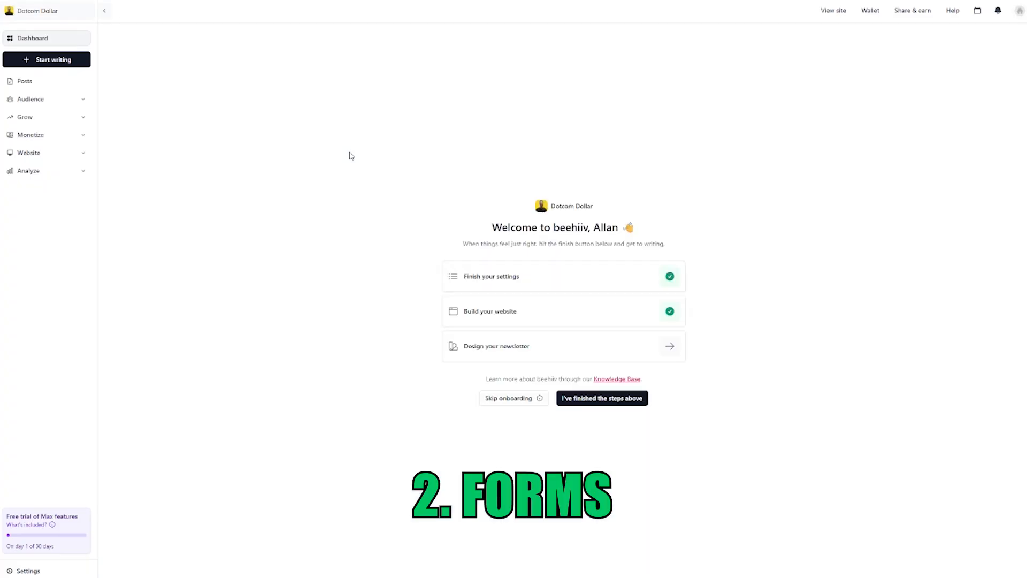
# Create a new subscribe form for the newsletter's audience.
pyautogui.click(80, 102)
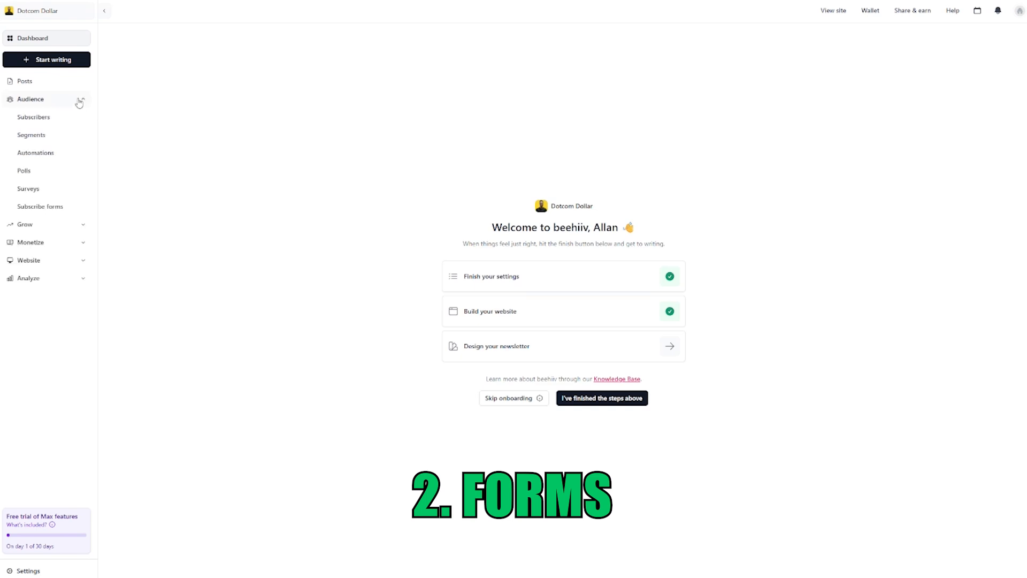
pyautogui.click(49, 210)
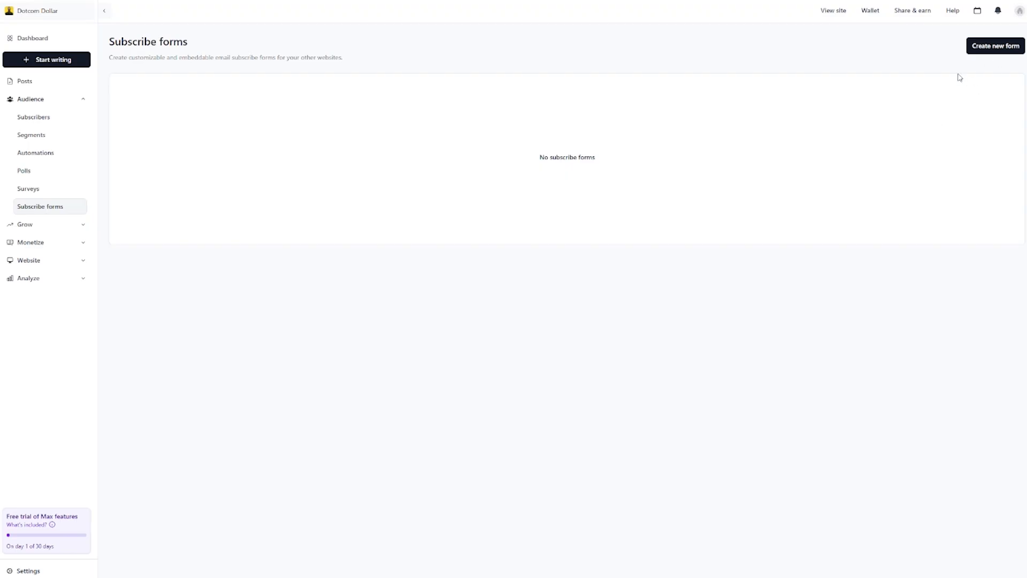
pyautogui.click(996, 48)
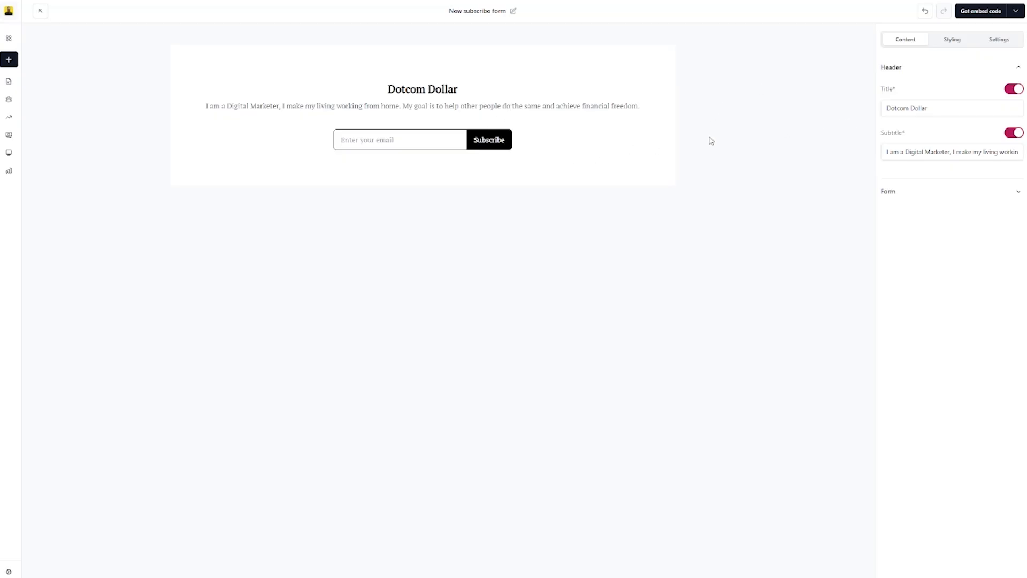
# Set the background color of the form's Subscribe button to #19B644 and save the changes.
pyautogui.click(961, 42)
pyautogui.scroll(-1, 952, 243)
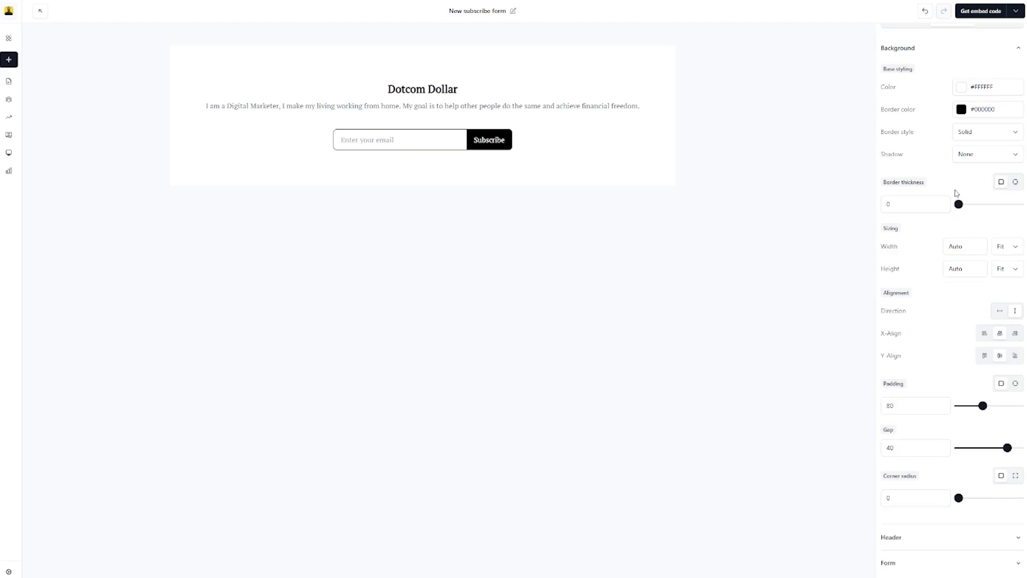
pyautogui.click(916, 567)
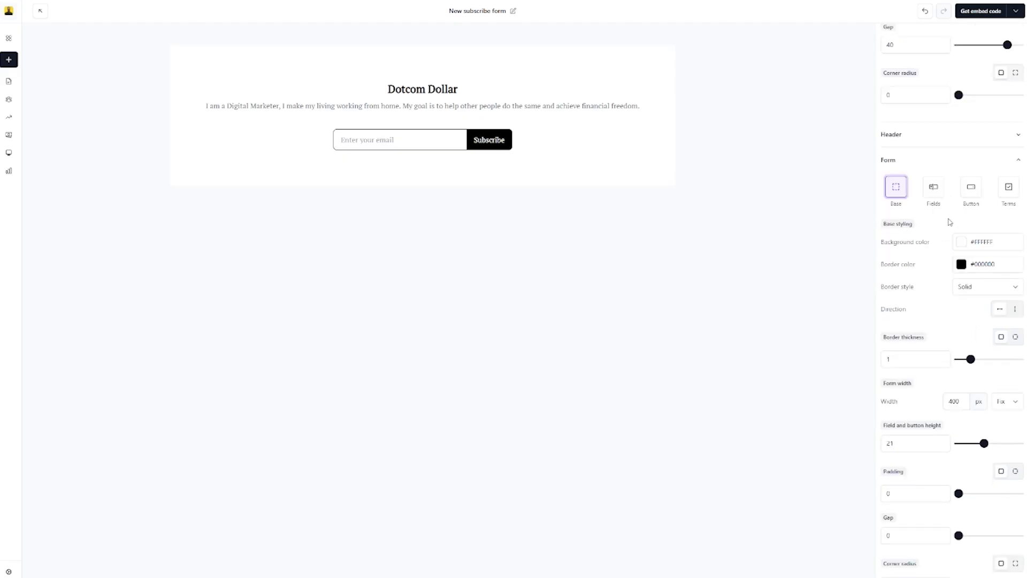
pyautogui.click(970, 188)
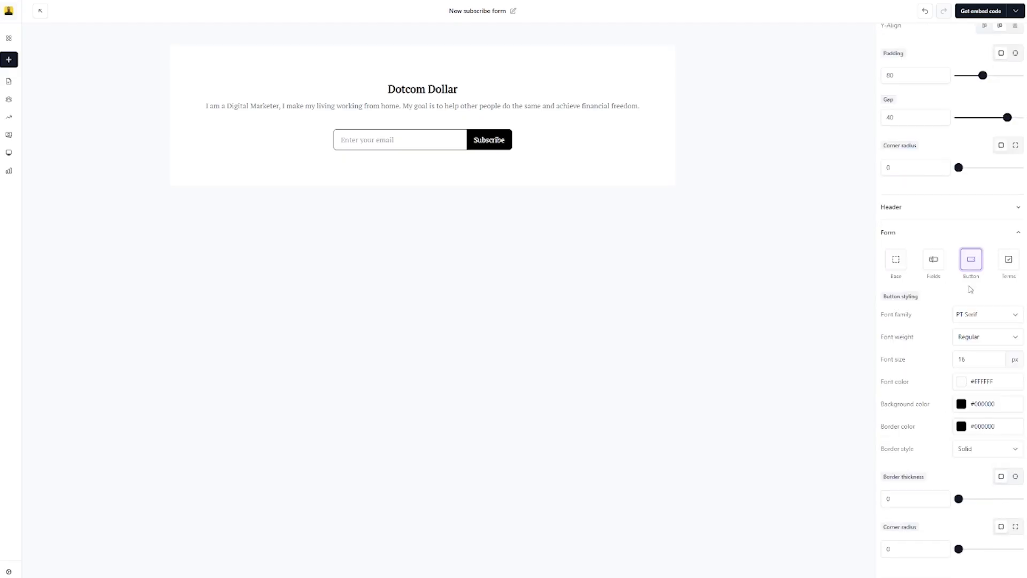
pyautogui.click(961, 404)
pyautogui.doubleClick(792, 291)
pyautogui.hotkey('ctrl', 'v')
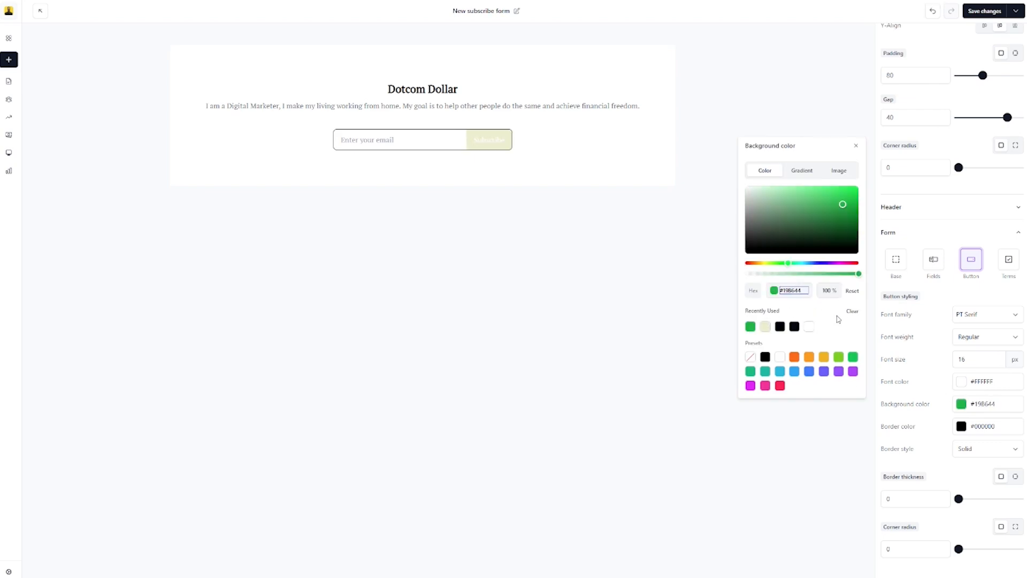
pyautogui.click(856, 145)
pyautogui.scroll(7, 970, 184)
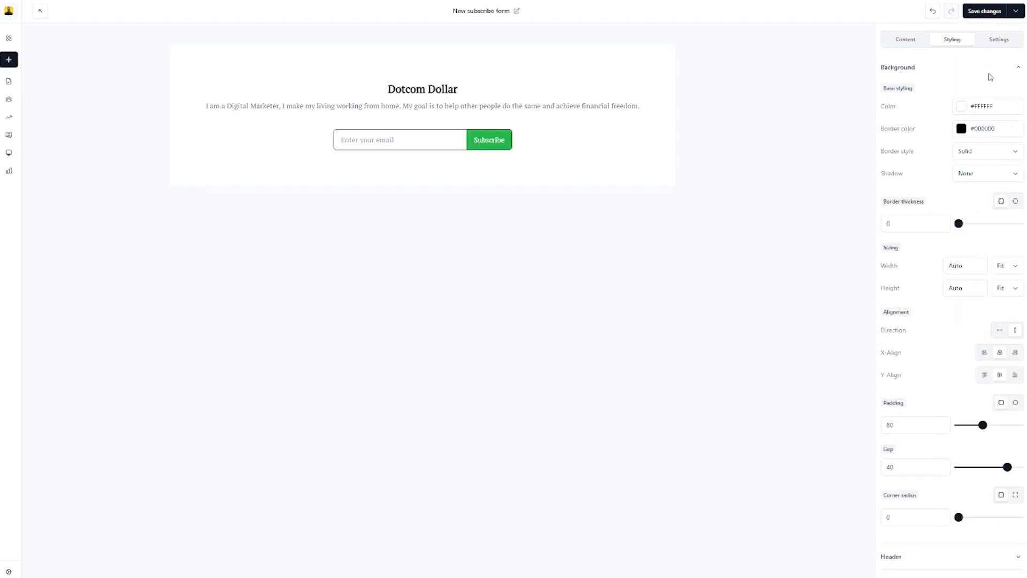
pyautogui.click(990, 14)
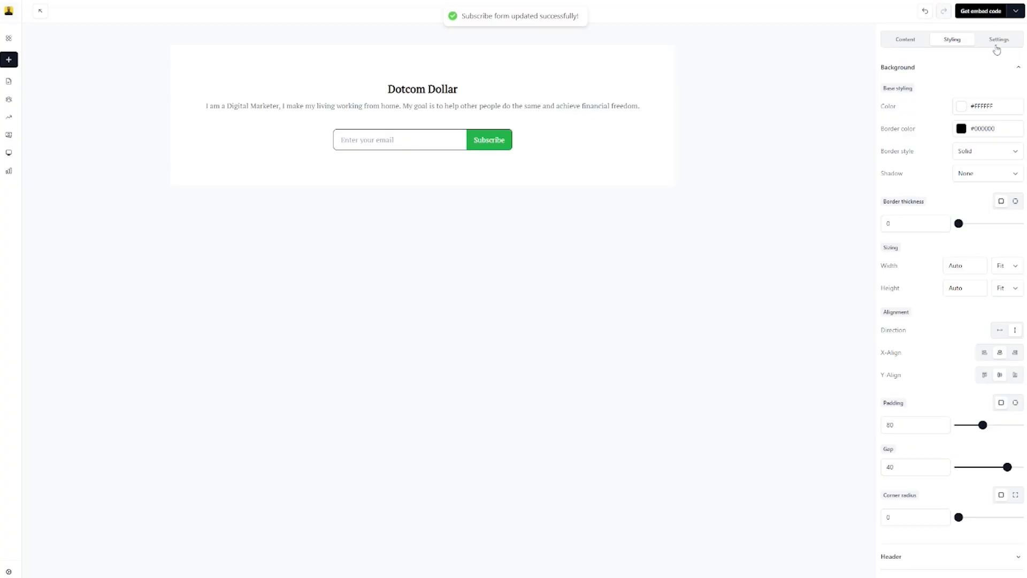
# Copy the subscribe form's embed code and switch to the WordPress Pages list.
pyautogui.click(982, 11)
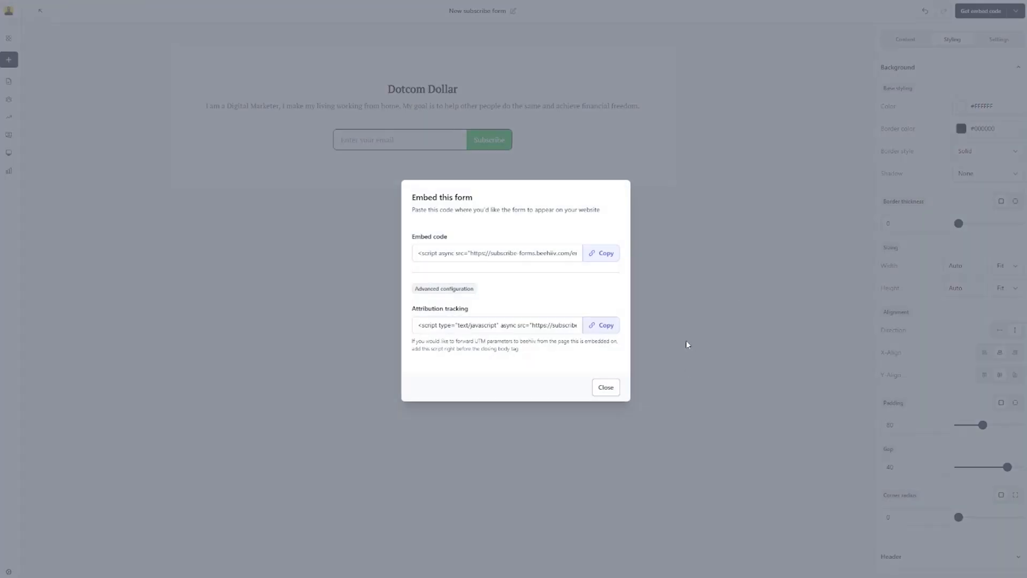
pyautogui.click(601, 254)
pyautogui.click(188, 0)
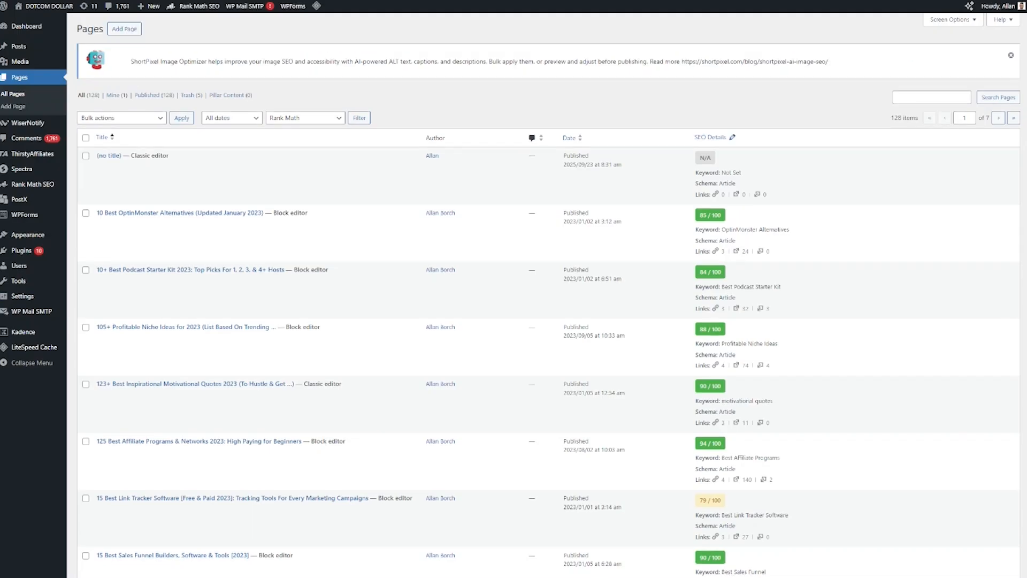
# Add a new WordPress page and paste the form's embed code into its body in Code view.
pyautogui.click(23, 108)
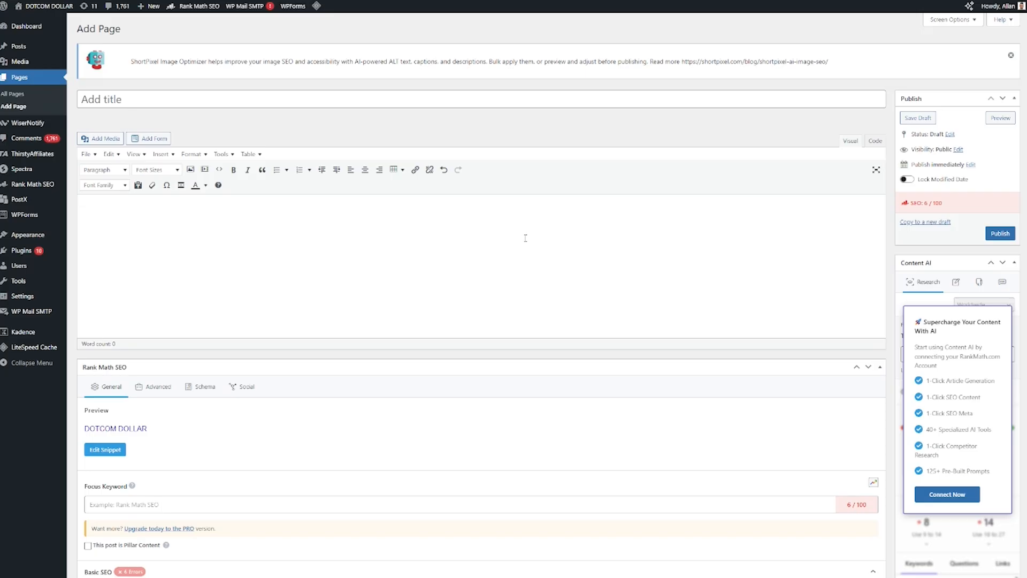
pyautogui.click(877, 142)
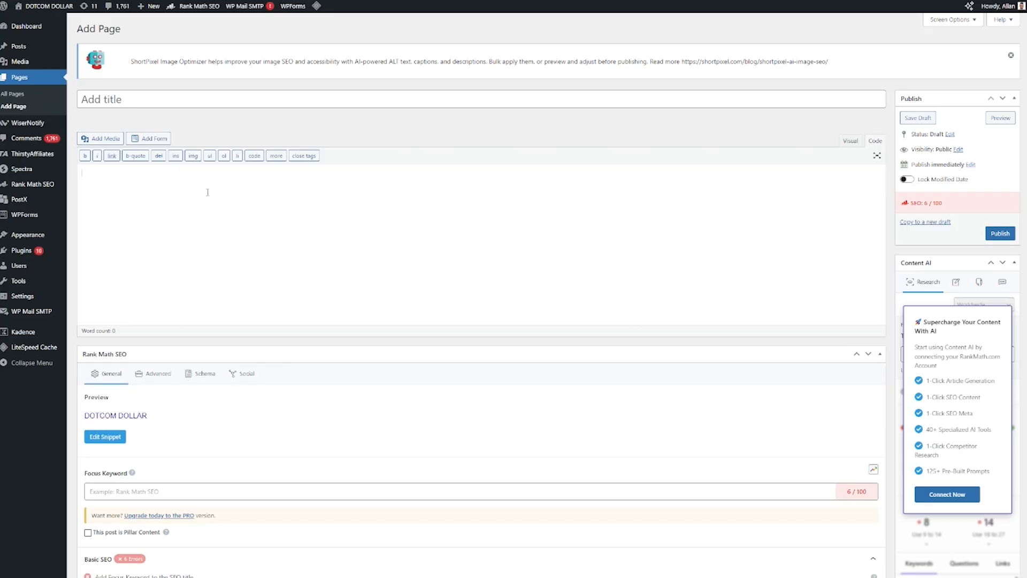
pyautogui.hotkey('ctrl', 'v')
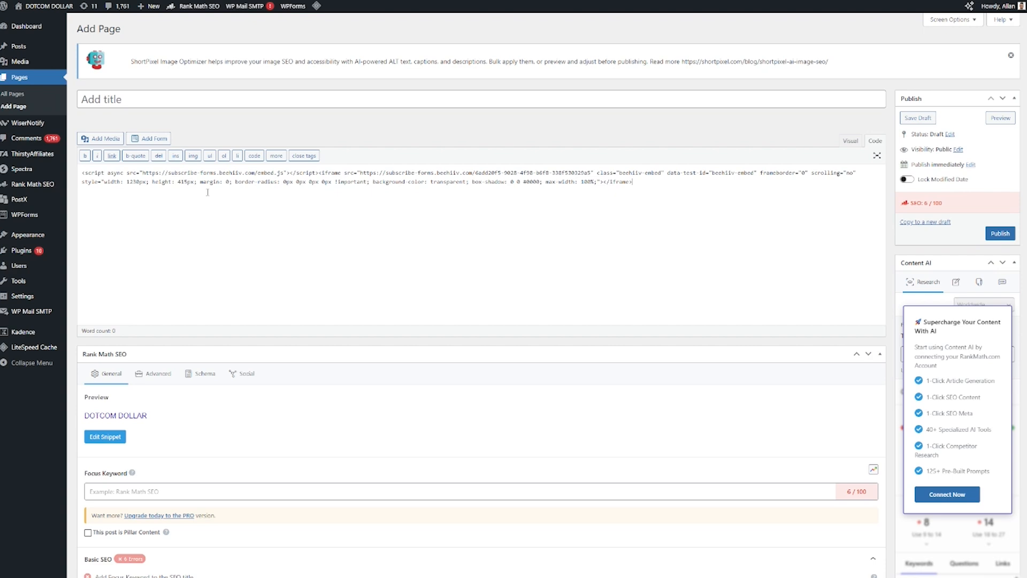
# Check the embedded subscribe form in the WordPress page's Visual view and preview the page.
pyautogui.click(851, 142)
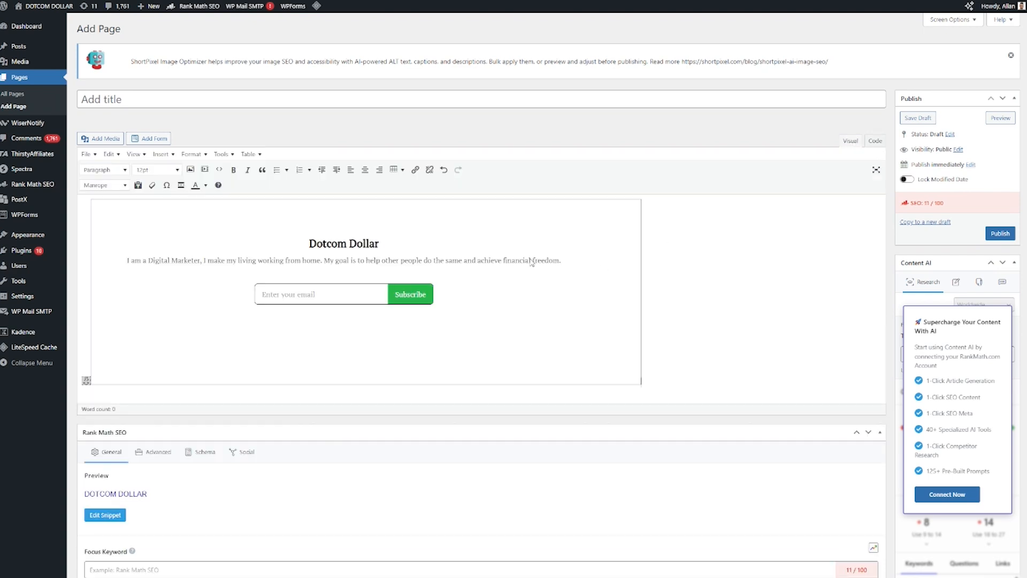
pyautogui.click(1000, 119)
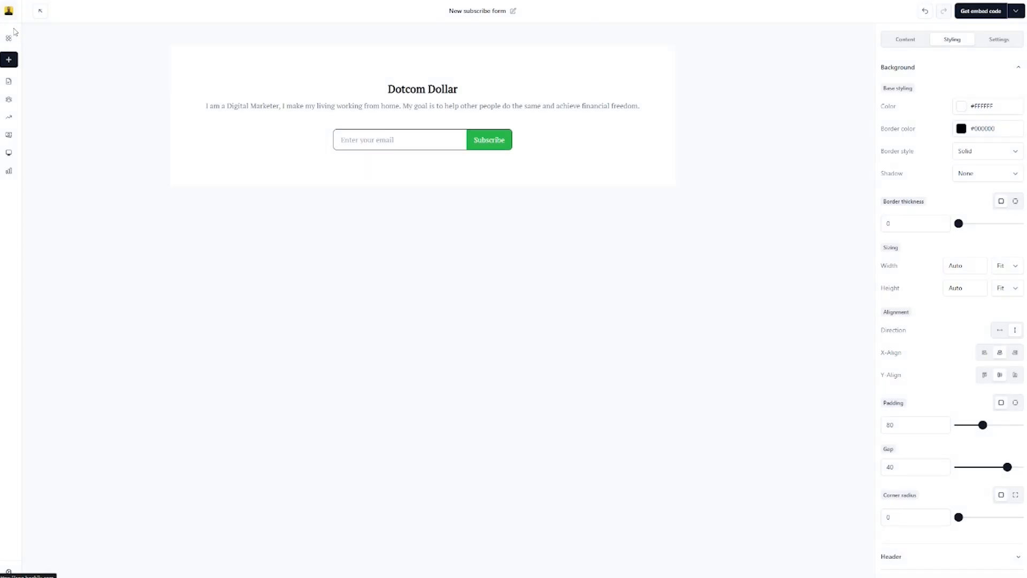
# Leave the subscribe form editor in beehiiv and start a new post from the Tech Roundup template.
pyautogui.click(39, 13)
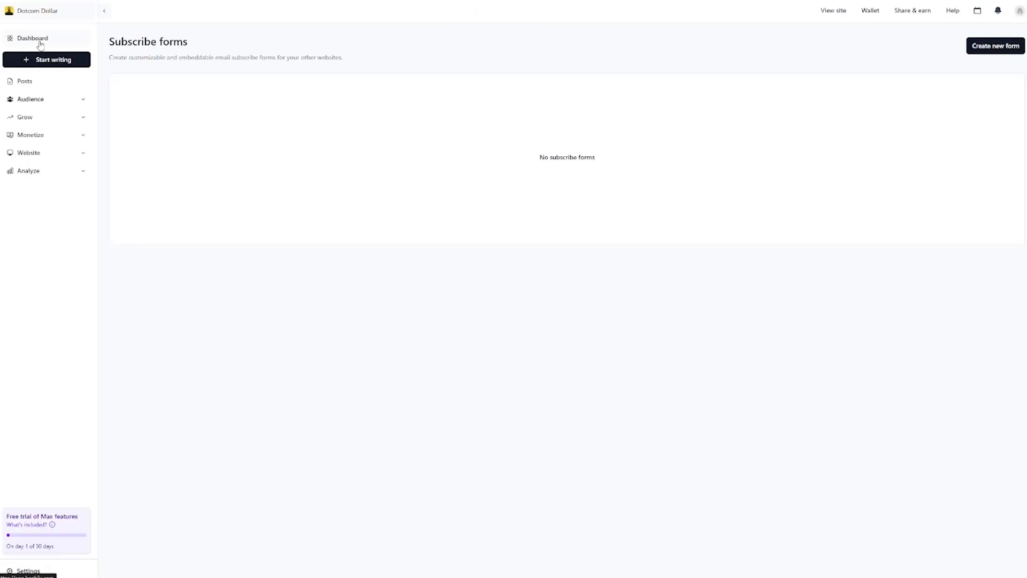
pyautogui.click(47, 42)
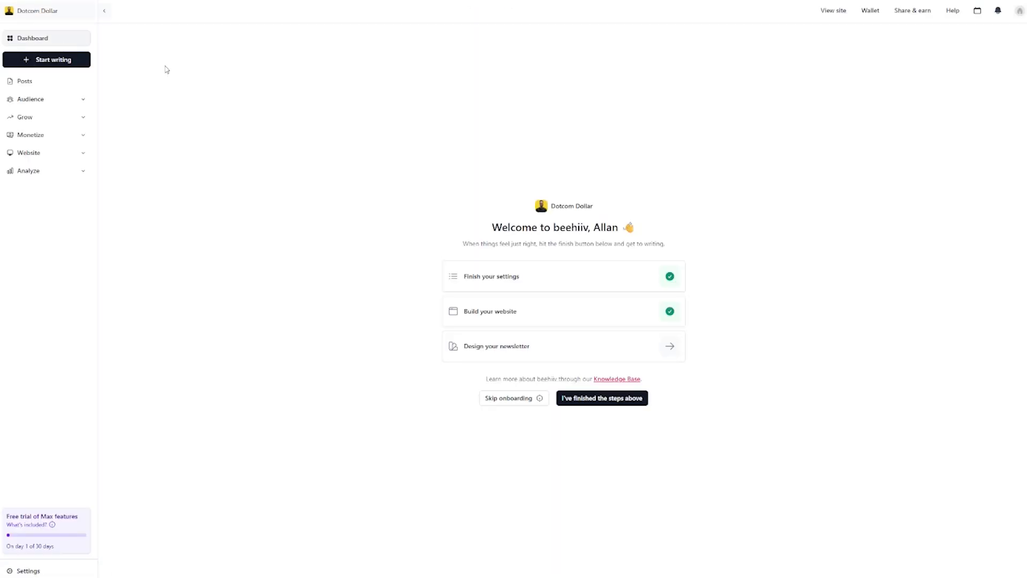
pyautogui.click(43, 90)
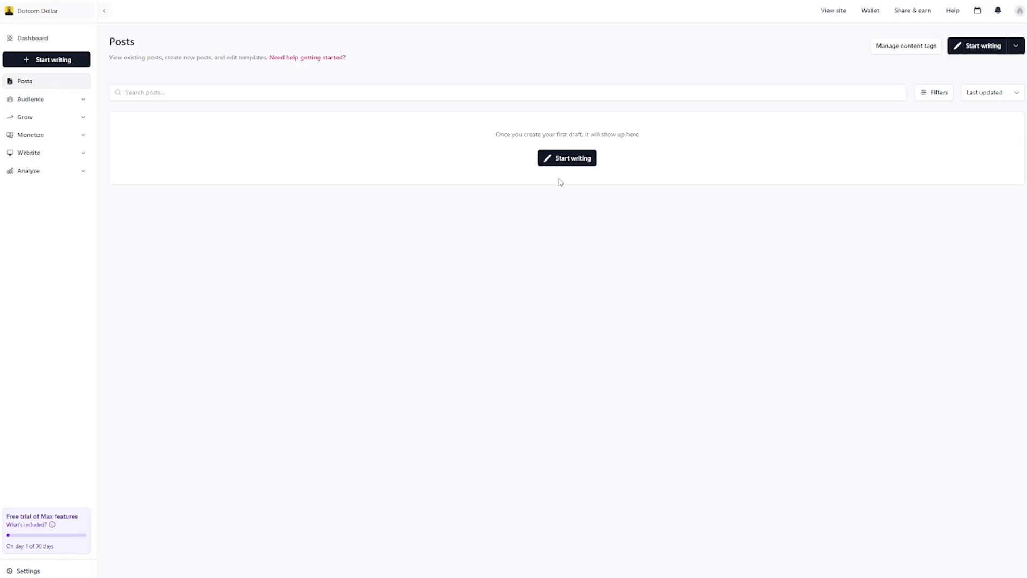
pyautogui.click(979, 47)
pyautogui.scroll(-2, 578, 164)
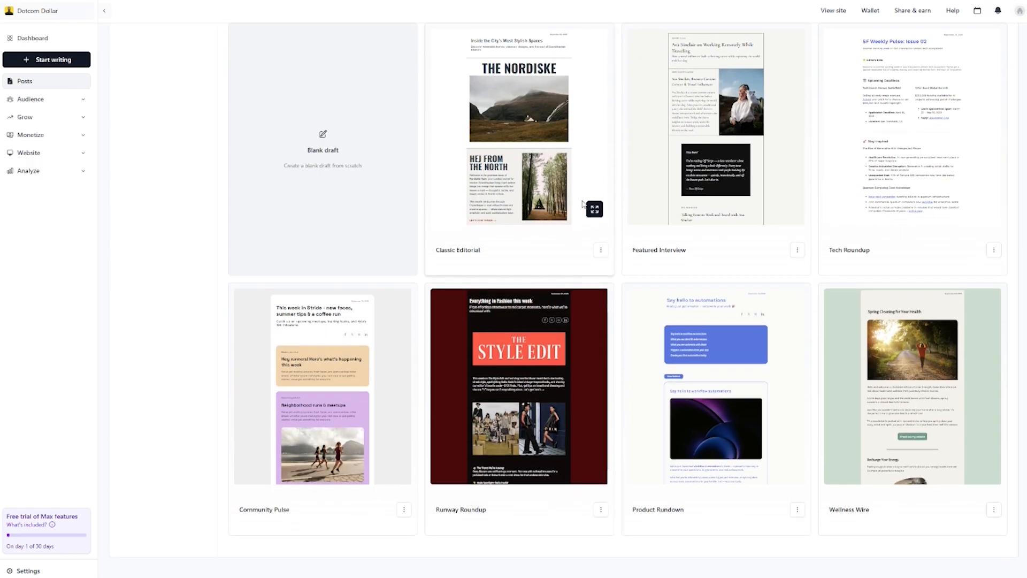
pyautogui.scroll(1, 589, 201)
pyautogui.scroll(1, 590, 201)
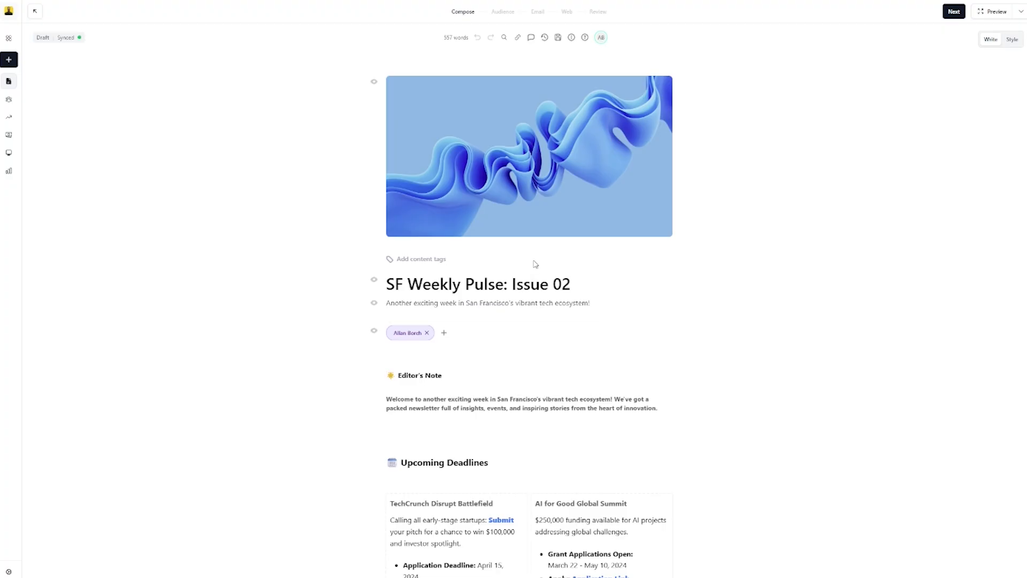
# Replace the post's header image with the uploaded lead-magnet-banner file.
pyautogui.moveTo(512, 161)
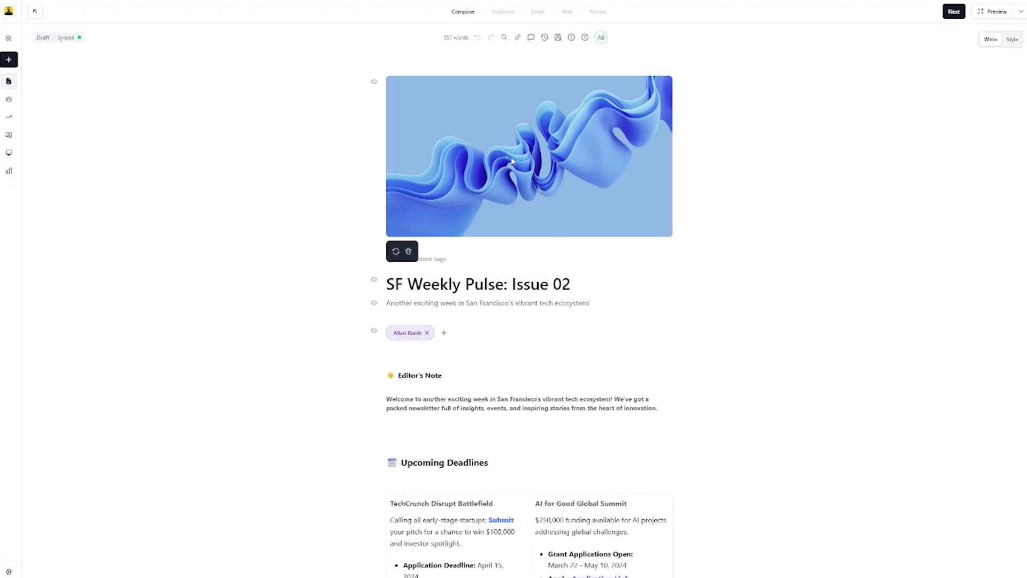
pyautogui.moveTo(462, 175)
pyautogui.click(396, 251)
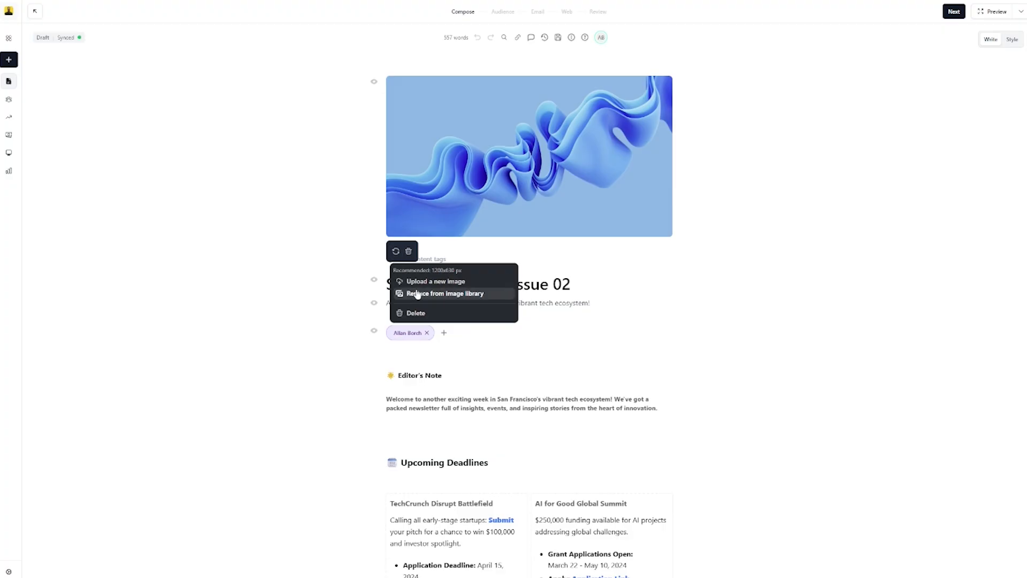
pyautogui.click(427, 288)
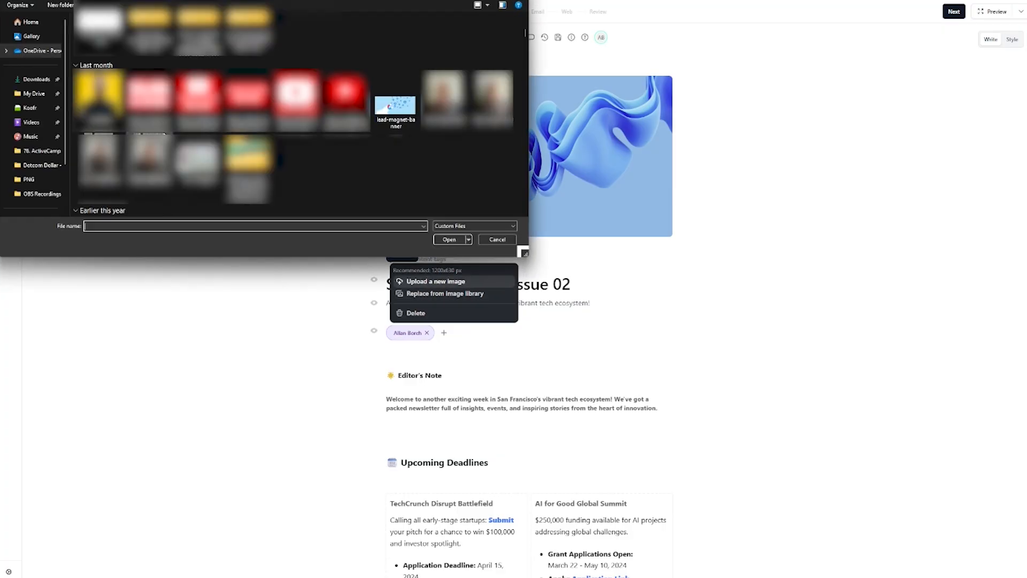
pyautogui.doubleClick(398, 101)
# Change the post title to "DD Weekly Pulse: Issue 01".
pyautogui.click(409, 251)
pyautogui.hotkey('shift', 'Left')
pyautogui.hotkey('shift', 'Left')
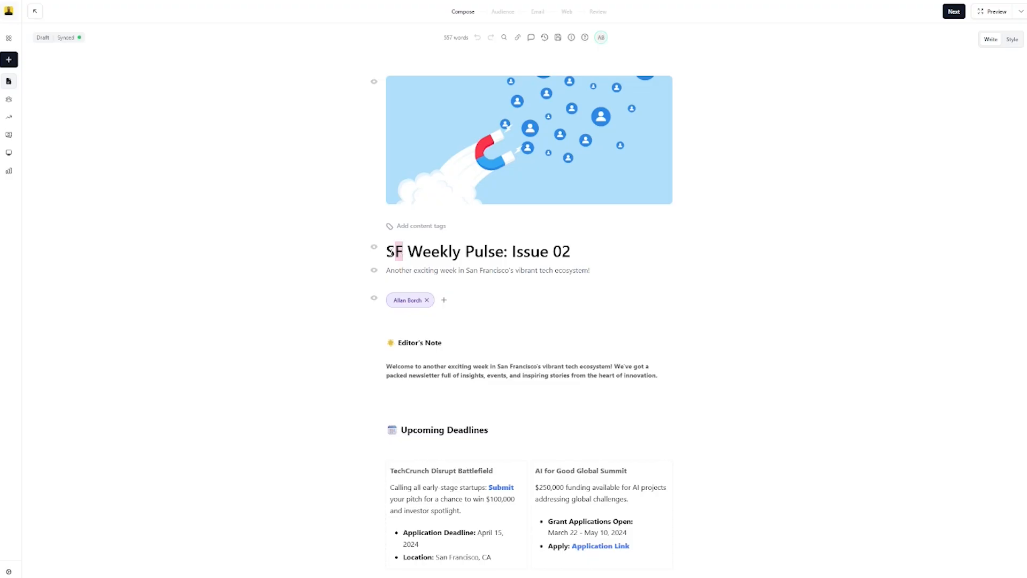
pyautogui.write('DD')
pyautogui.press('End')
pyautogui.press('BackSpace')
pyautogui.write('1')
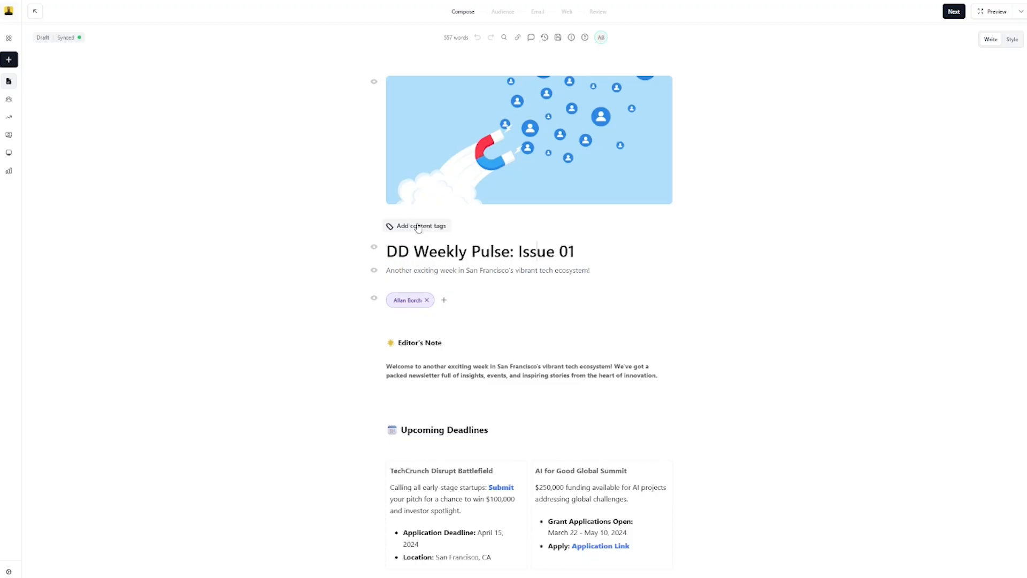
# Create a content tag for the post with "Weekly Newsletter" as both display name and description.
pyautogui.click(418, 227)
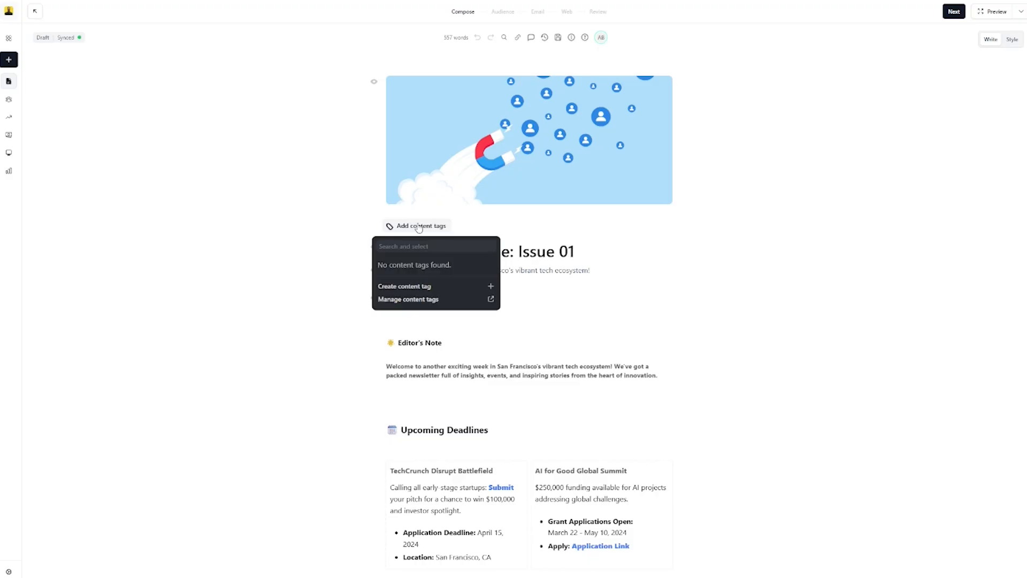
pyautogui.click(415, 289)
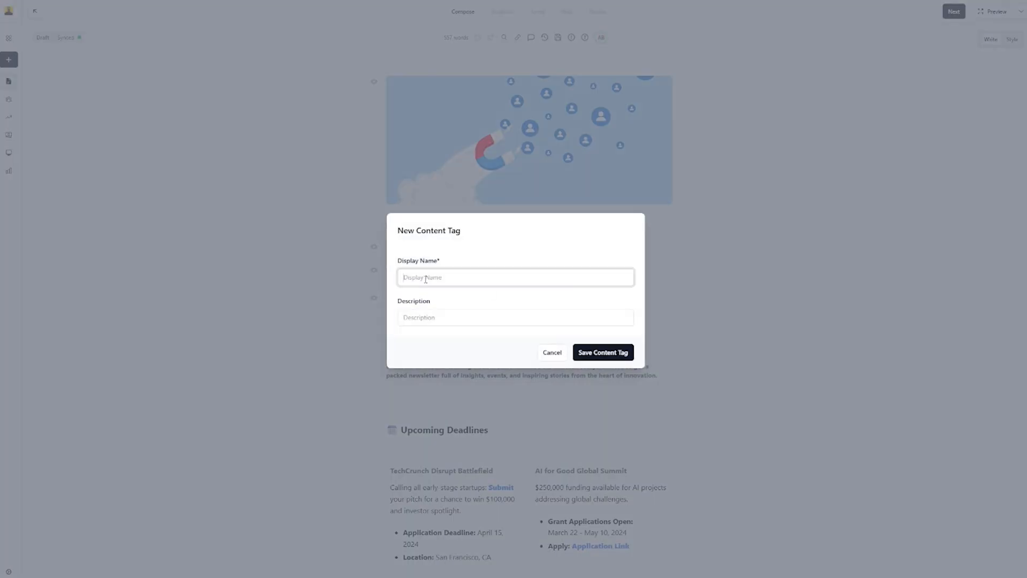
pyautogui.write('Weekly Newsletter')
pyautogui.press('Tab')
pyautogui.write('Weekly Newsletter')
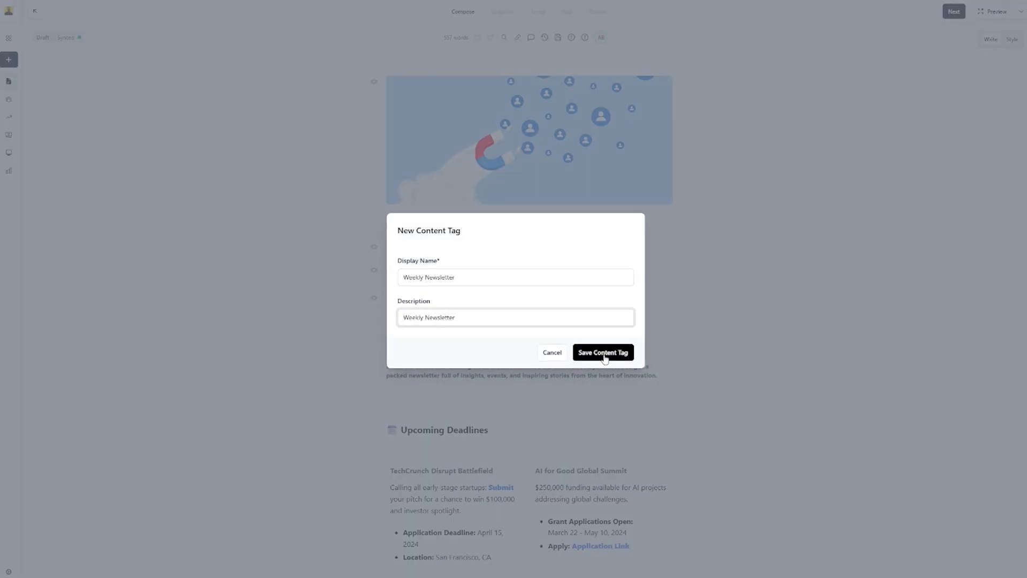
pyautogui.click(609, 359)
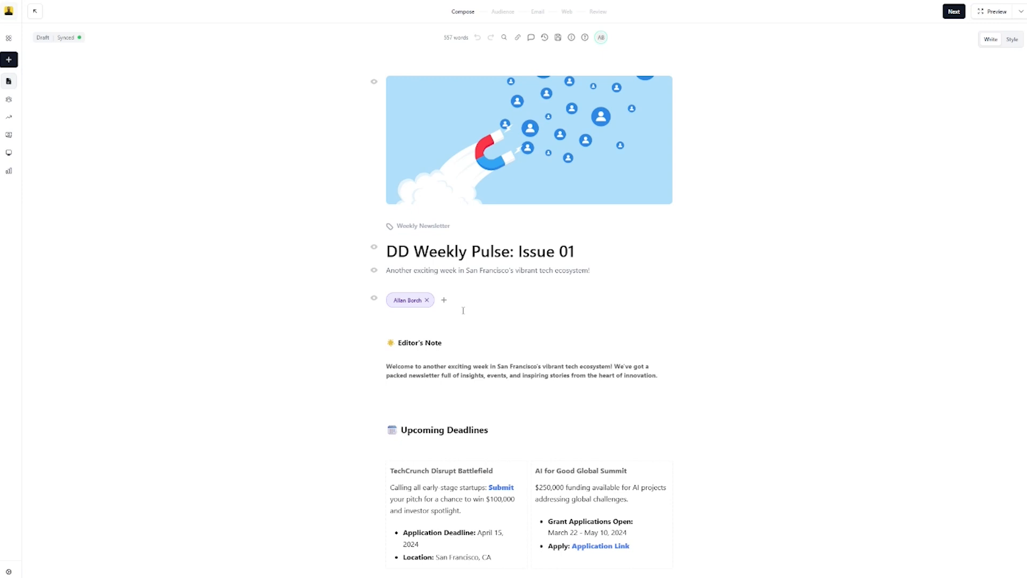
# Delete the Editor's Note heading, its welcome text and the Upcoming Deadlines section from the template.
pyautogui.scroll(-10, 471, 316)
pyautogui.scroll(-7, 486, 323)
pyautogui.scroll(9, 476, 322)
pyautogui.scroll(8, 475, 322)
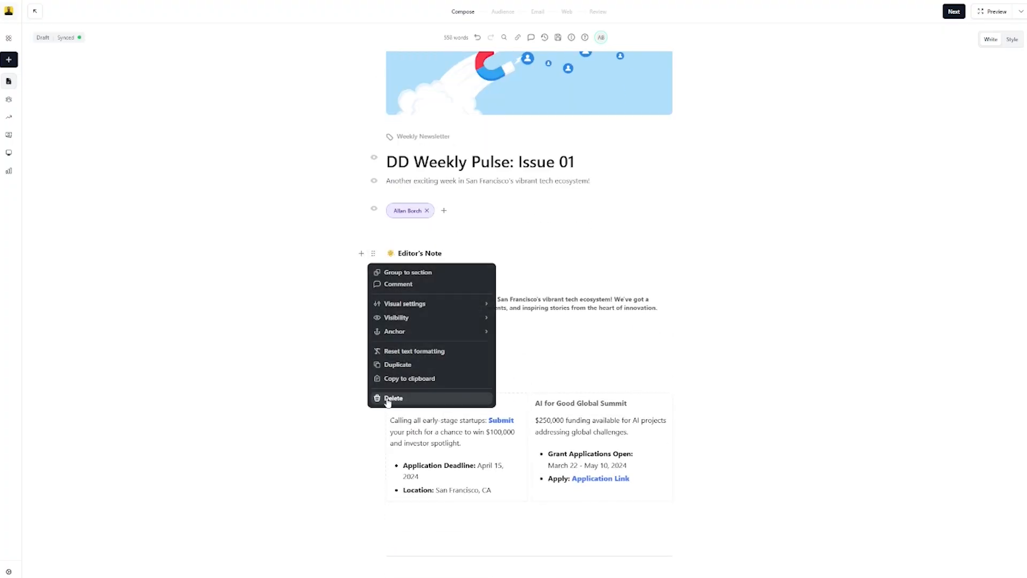
pyautogui.click(388, 398)
pyautogui.click(372, 253)
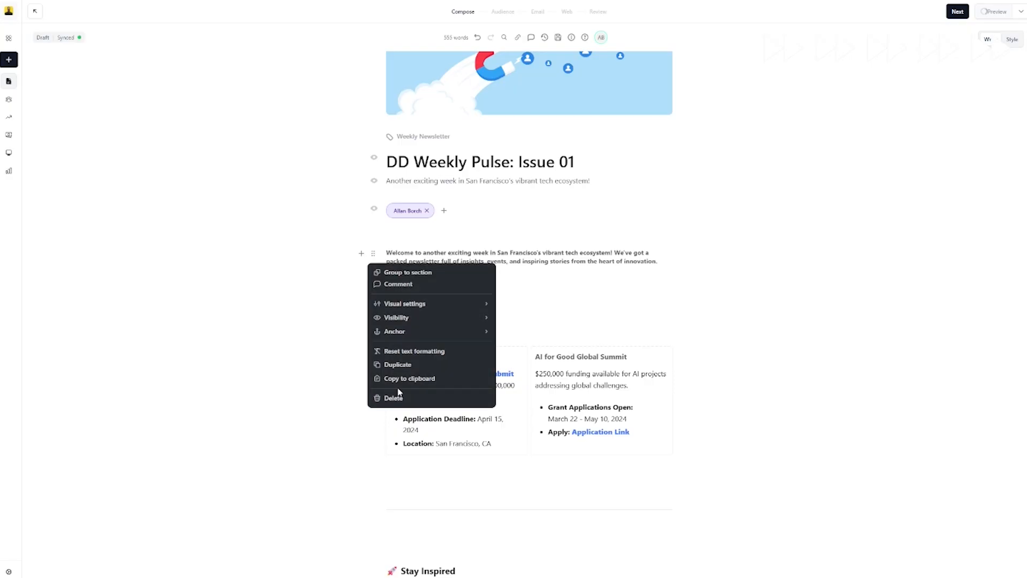
pyautogui.click(393, 398)
pyautogui.click(373, 287)
pyautogui.click(394, 430)
pyautogui.click(374, 291)
pyautogui.click(397, 435)
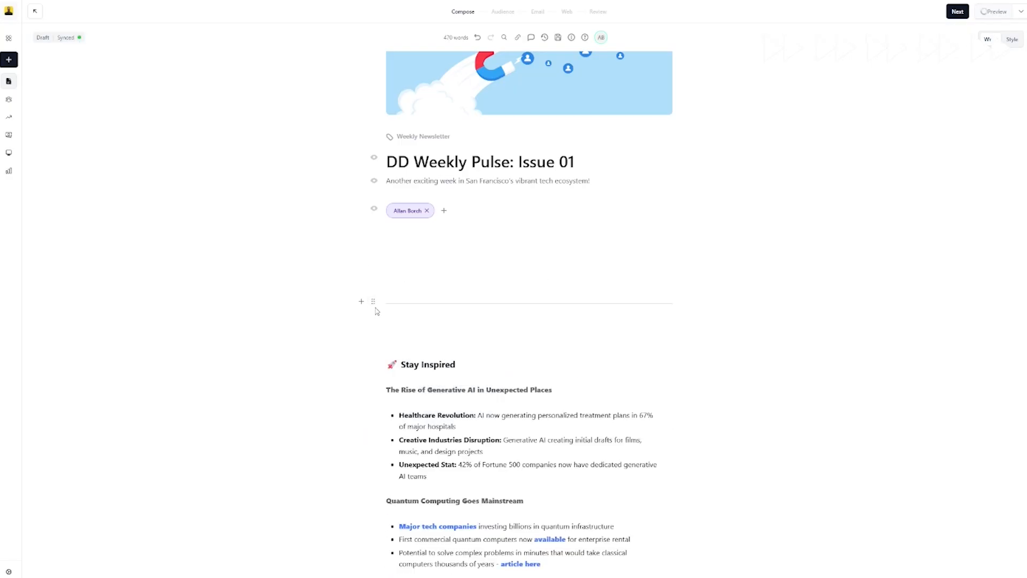
# Delete the divider and the Stay Inspired section with its headings and bullet lists.
pyautogui.click(373, 303)
pyautogui.click(394, 419)
pyautogui.scroll(-2, 378, 310)
pyautogui.click(374, 241)
pyautogui.click(396, 385)
pyautogui.scroll(-1, 369, 243)
pyautogui.click(374, 190)
pyautogui.click(393, 334)
pyautogui.click(373, 189)
pyautogui.click(393, 334)
pyautogui.click(373, 190)
pyautogui.click(393, 334)
pyautogui.click(373, 189)
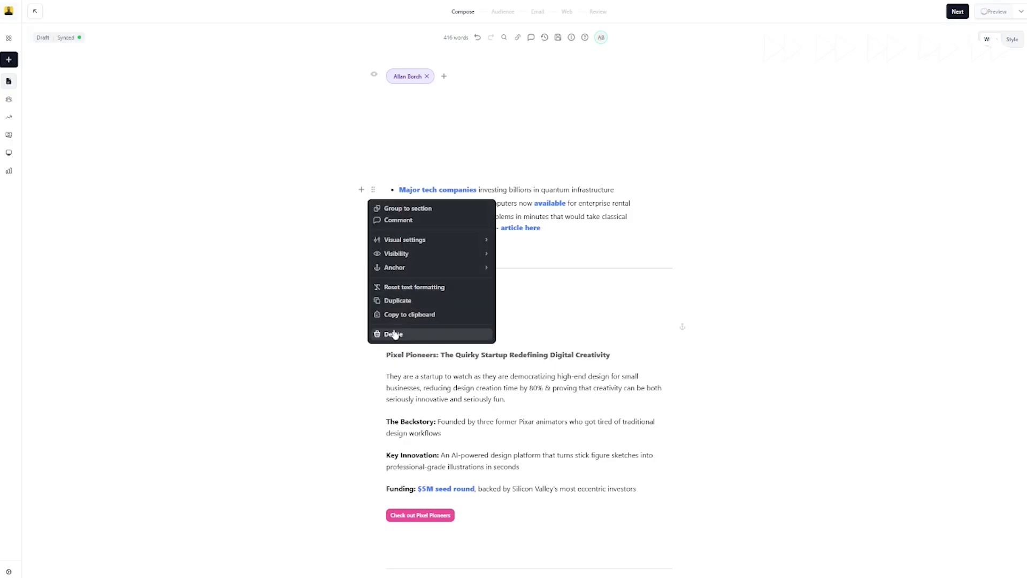
pyautogui.click(393, 333)
# Delete all template content from the "In Case You Missed It..." heading to the end of the post.
pyautogui.scroll(-19, 416, 349)
pyautogui.moveTo(373, 326); pyautogui.dragTo(375, 187)
pyautogui.moveTo(476, 330); pyautogui.dragTo(373, 219)
pyautogui.scroll(8, 431, 204)
pyautogui.scroll(7, 410, 216)
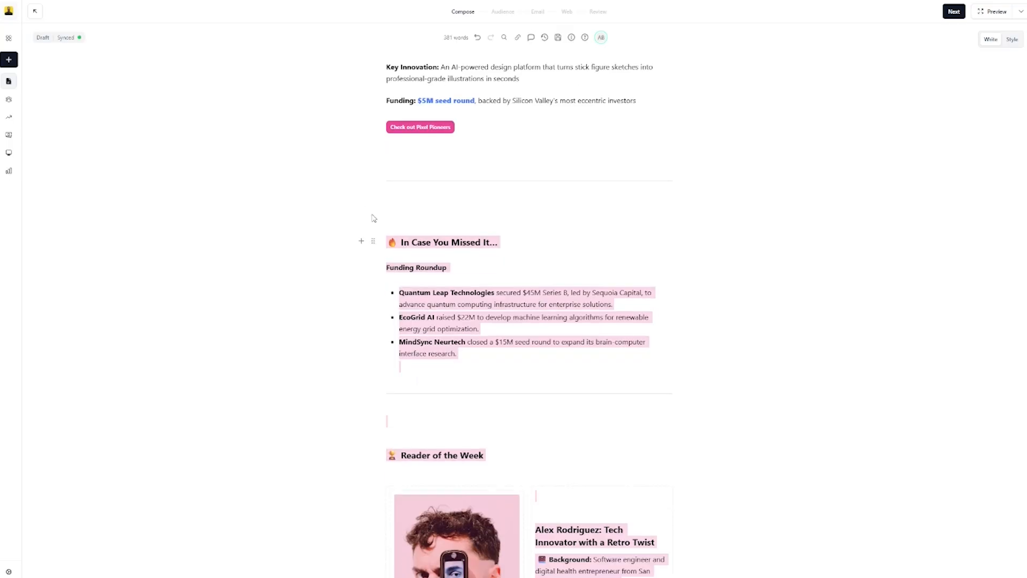
pyautogui.press('BackSpace')
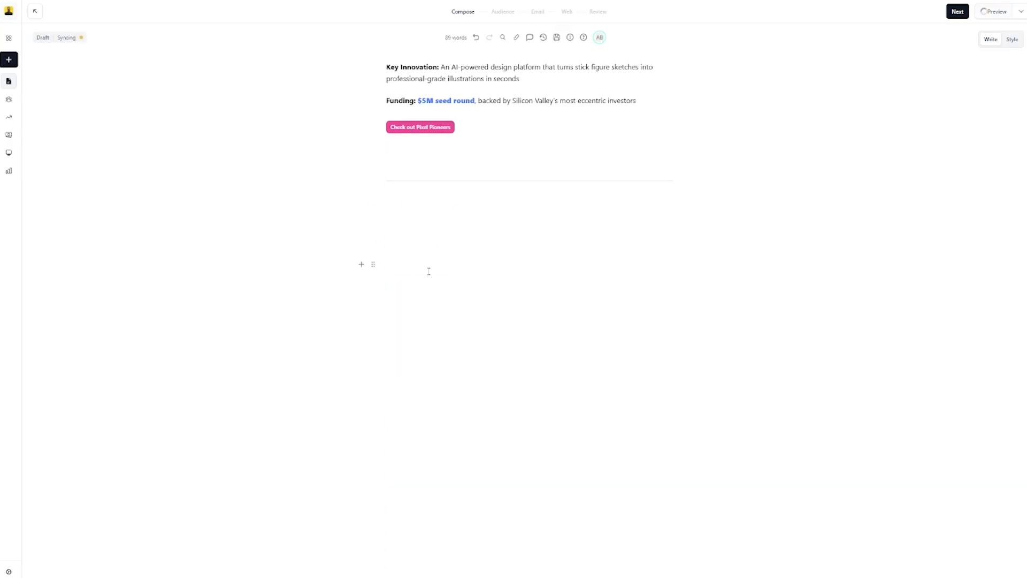
# Replace the post subtitle with "What's New in Marketing & AI — Updates You'll Want to Know".
pyautogui.scroll(7, 426, 271)
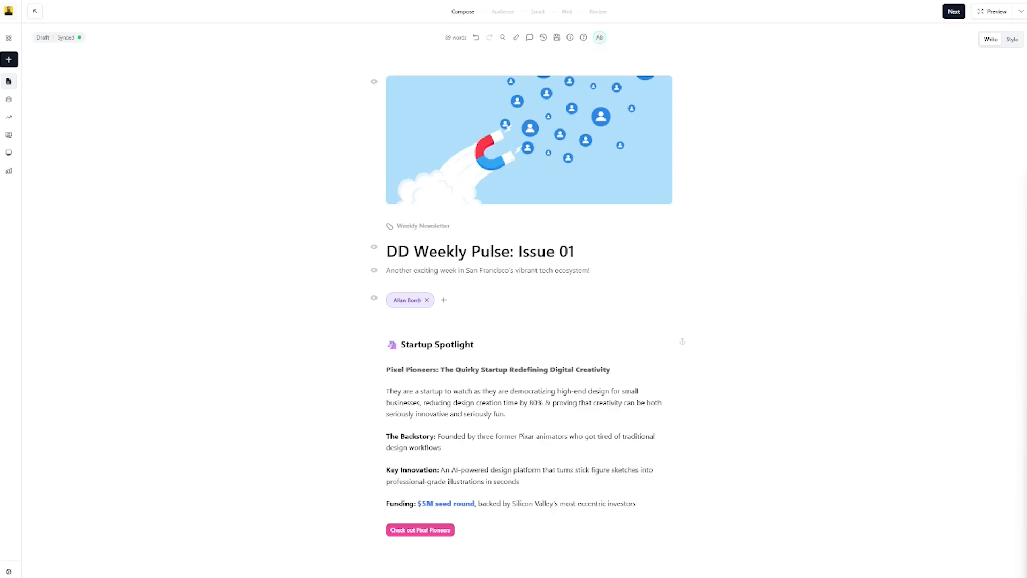
pyautogui.moveTo(590, 271); pyautogui.dragTo(387, 271)
pyautogui.write("What's New in Marketing & AI — Updates You'll Want to Know")
# Replace the Startup Spotlight heading with the intro "Here are some of the biggest moves in marketing + AI this week — quick hits & ideas you can use:".
pyautogui.click(432, 345)
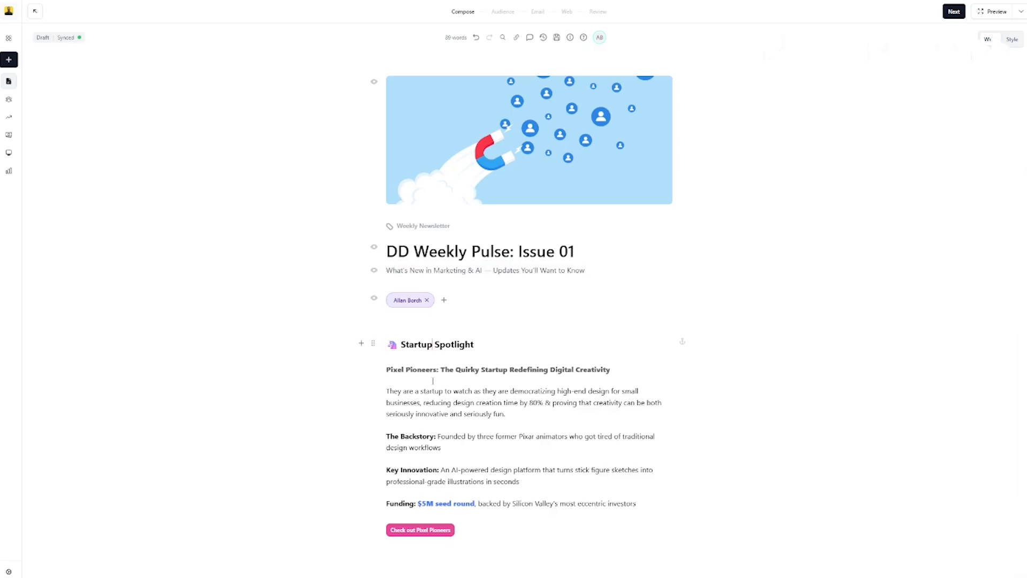
pyautogui.press('BackSpace')
pyautogui.press('BackSpace')
pyautogui.press('BackSpace')
pyautogui.press('BackSpace')
pyautogui.press('BackSpace')
pyautogui.press('BackSpace')
pyautogui.press('BackSpace')
pyautogui.press('BackSpace')
pyautogui.press('BackSpace')
pyautogui.press('Delete')
pyautogui.press('Delete')
pyautogui.press('Delete')
pyautogui.press('Delete')
pyautogui.press('Delete')
pyautogui.press('Delete')
pyautogui.press('Delete')
pyautogui.press('Delete')
pyautogui.press('Delete')
pyautogui.write('Hi there, Here are some of the biggest moves in marketing + AI this week — quick hits & ideas you can use:')
pyautogui.click(388, 349)
pyautogui.press('Delete')
pyautogui.press('Delete')
pyautogui.press('Delete')
pyautogui.press('Delete')
pyautogui.press('Delete')
pyautogui.press('Delete')
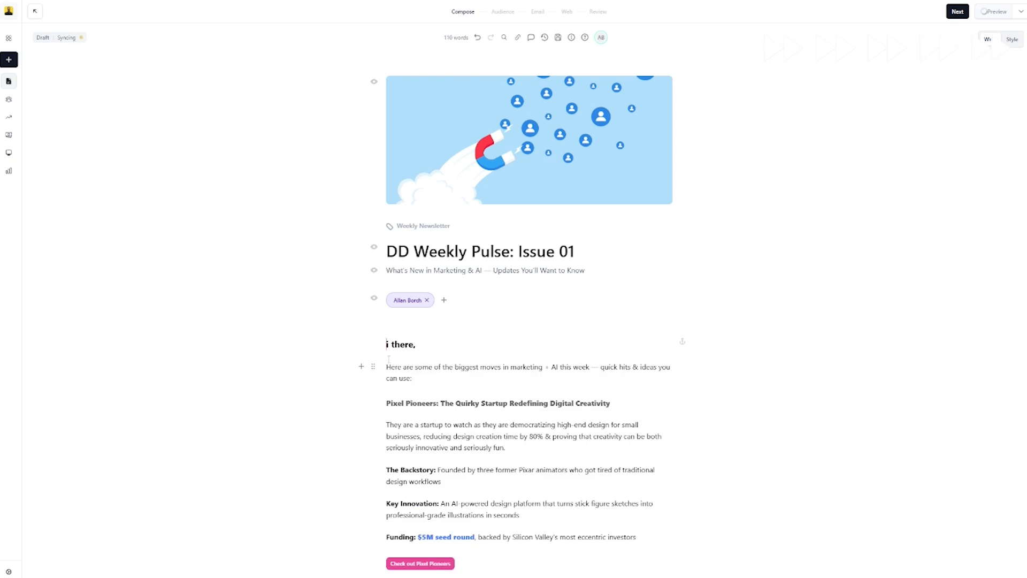
pyautogui.press('Delete')
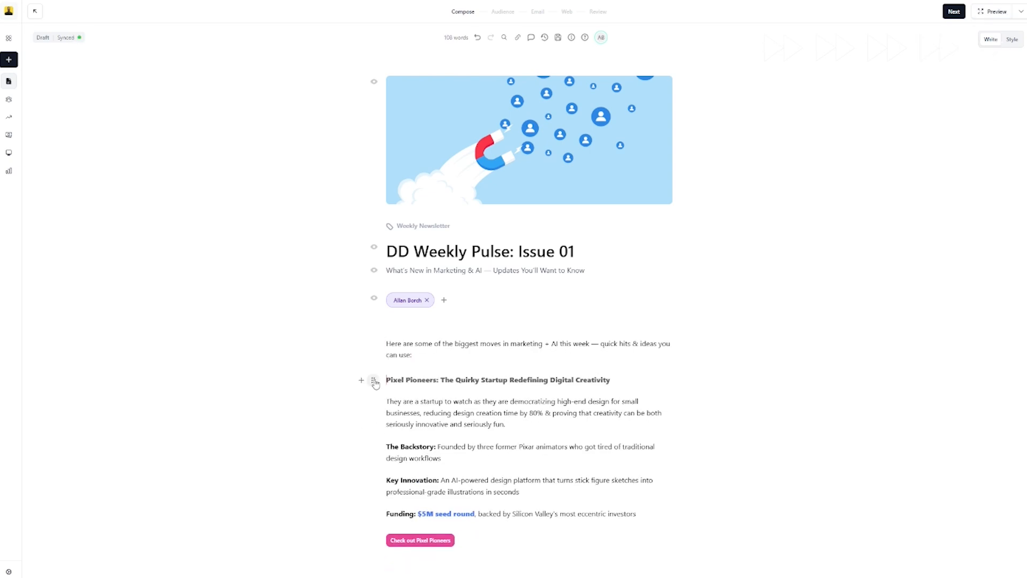
# Replace the Pixel Pioneers heading and description with a "Trends & Moves" section of marketing and AI news bullets.
pyautogui.click(373, 381)
pyautogui.click(395, 525)
pyautogui.click(373, 378)
pyautogui.click(373, 378)
pyautogui.click(373, 378)
pyautogui.click(404, 518)
pyautogui.moveTo(440, 388); pyautogui.dragTo(386, 378)
pyautogui.write('🔍 Trends & Moves Microsoft is piloting a Publisher Content Marketplace (PCM) — a new model to compensate media publishers based on how much their content is used by Microsoft’s AI tools (starting with Copilot). Axios Amazon rolled out an AI-powered creative assistant inside its Ad platform that can automatically generate/edit video, images, script, voice-overs, etc. Great move for smaller brands that want quality creatives fast. The Wall Street Journal Anthropic just launched its first consumer-branding campaign for Claude — "Keep Thinking" — pushing the AI beyond enterprise use toward mass awareness. Axios HCL introduced Unica+, an "AI-first" marketing tech platform in India, aiming to bring more automation and intelligence into martech workflows. The Economic Times+1 Google’s latest "Perspective" update is focusing on content depth and expertise, penalizing thin or surface-level AI content. If you’re relying on generative content, this signals you’ll need to ensure it’s backed by real insight.')
# Paste the "What You Can Try Right Away" section with its four tips over the Key Innovation text.
pyautogui.scroll(-2, 529, 321)
pyautogui.moveTo(520, 434); pyautogui.dragTo(386, 422)
pyautogui.hotkey('ctrl', 'v')
# Replace the Funding line with a "Big Picture" section on the enterprise agentic AI market and AI's impact on global trade.
pyautogui.scroll(-3, 577, 453)
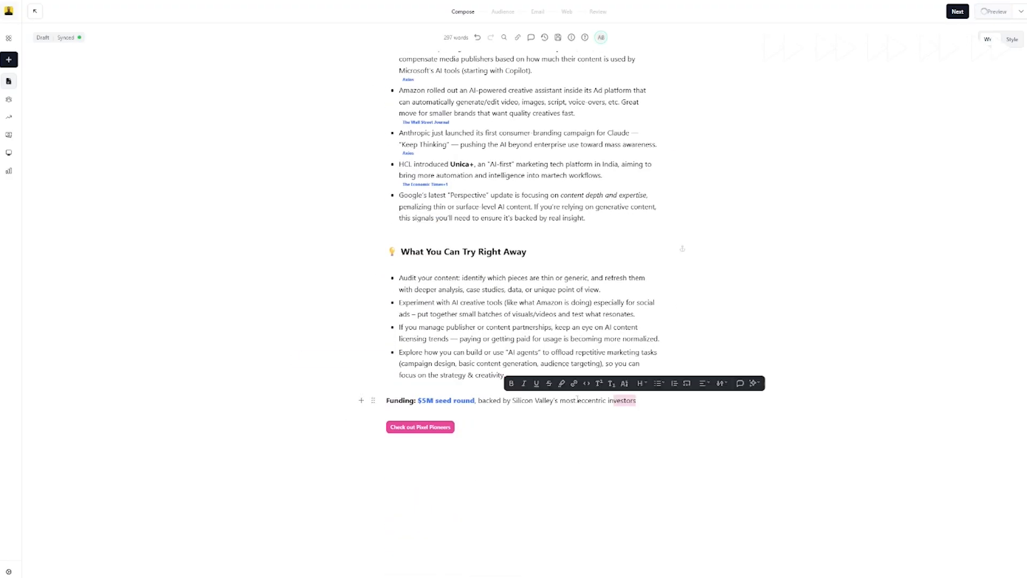
pyautogui.moveTo(644, 401); pyautogui.dragTo(386, 400)
pyautogui.write("Big Picture The enterprise agentic AI market is projected to explode: from around US$1.5B in 2025 to $41.8B by 2030. That means autonomous AI systems that plan and act (not just generate text/images) are becoming central to competitive advantage. TechAfrica News AI's impact on global trade is sizable: A new WTO report forecasts AI could increase trade by ~34–37% by 2040, and boost GDP by ~12–13%, but warns that uneven adoption could widen gaps.")
# Add the "That's it for now" closing paragraph with the author's DotcomDollar sign-off and remove the Check out Pixel Pioneers button.
pyautogui.scroll(-3, 321, 375)
pyautogui.click(428, 428)
pyautogui.write("That's it for now. If you want, next week I can send over a breakdown of one tool + how you could apply it in your own marketing (case studies + templates).  To growing smarter, [Your Name] DotcomDollar")
pyautogui.moveTo(426, 476); pyautogui.dragTo(386, 475)
pyautogui.write('Allan')
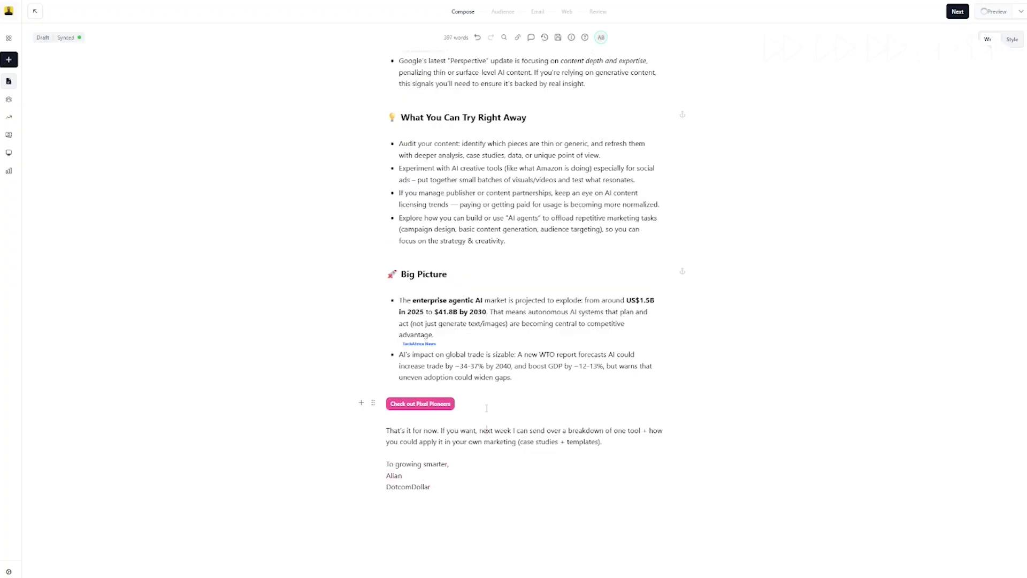
# Review the whole newsletter draft and the content blocks that can be inserted below its intro paragraph.
pyautogui.scroll(10, 699, 319)
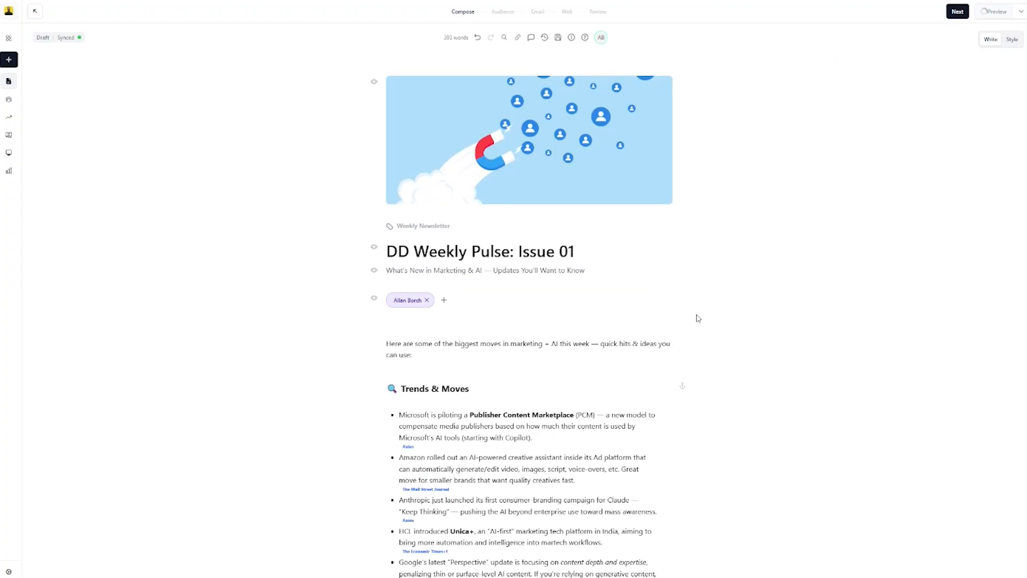
pyautogui.scroll(-7, 698, 319)
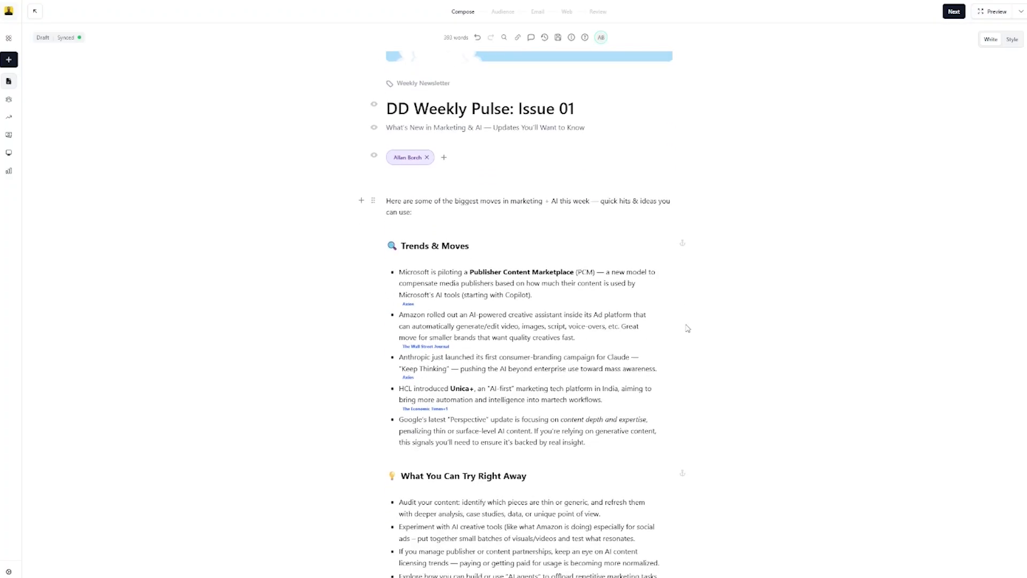
pyautogui.scroll(-3, 687, 328)
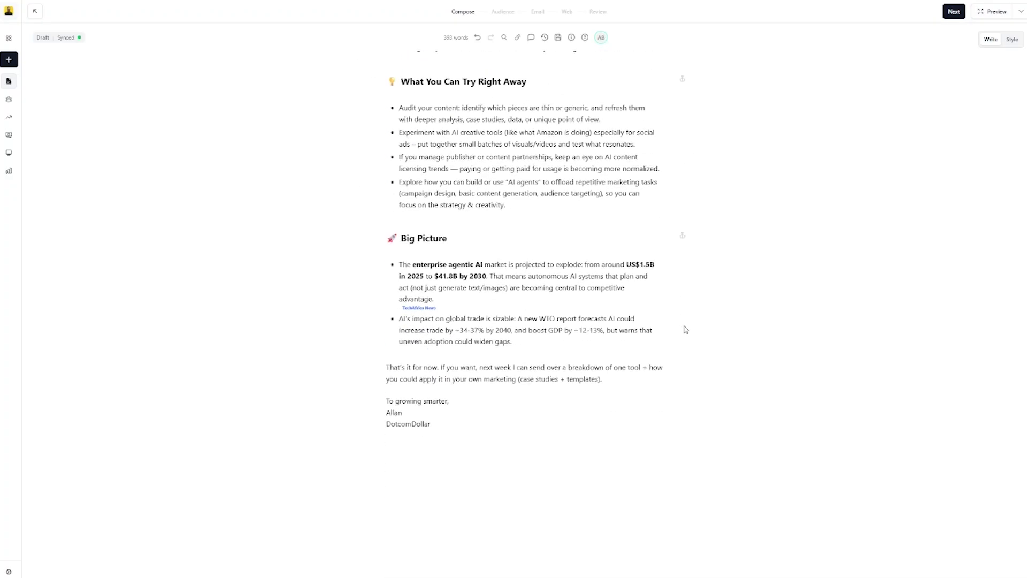
pyautogui.scroll(10, 686, 330)
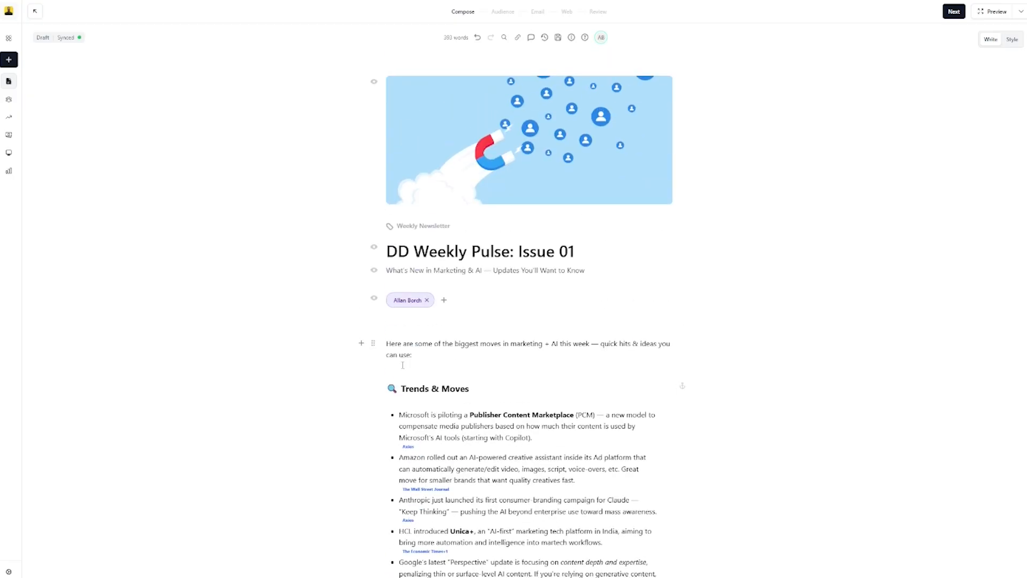
pyautogui.click(361, 344)
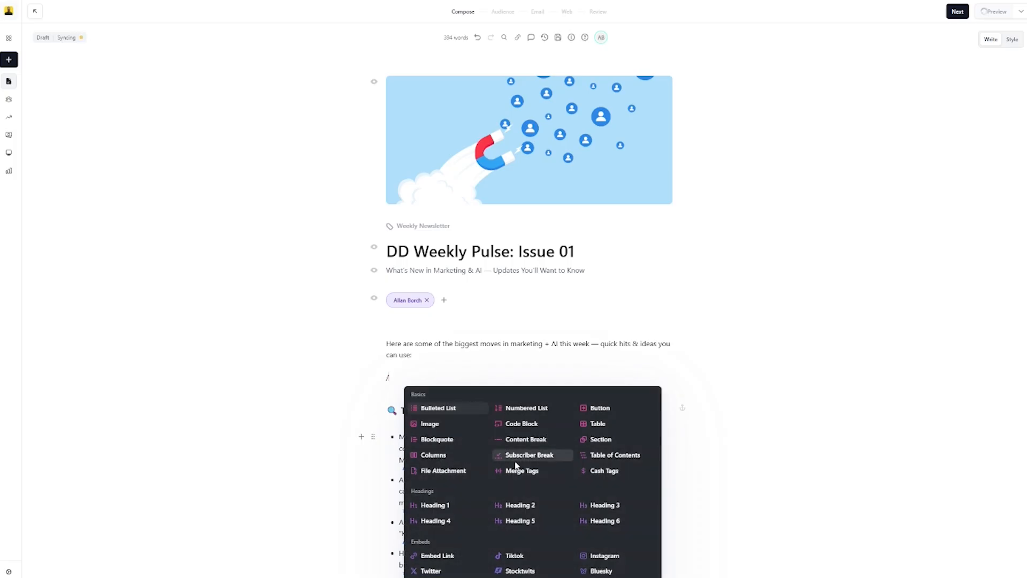
pyautogui.scroll(-2, 587, 417)
pyautogui.scroll(-2, 587, 416)
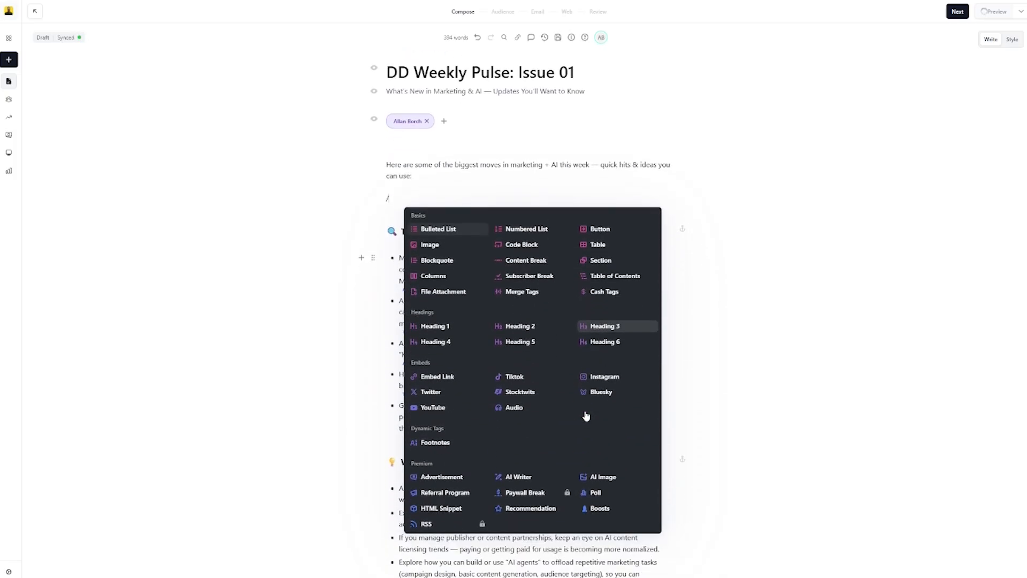
pyautogui.click(665, 179)
pyautogui.scroll(-9, 669, 258)
pyautogui.scroll(12, 658, 261)
pyautogui.scroll(1, 658, 260)
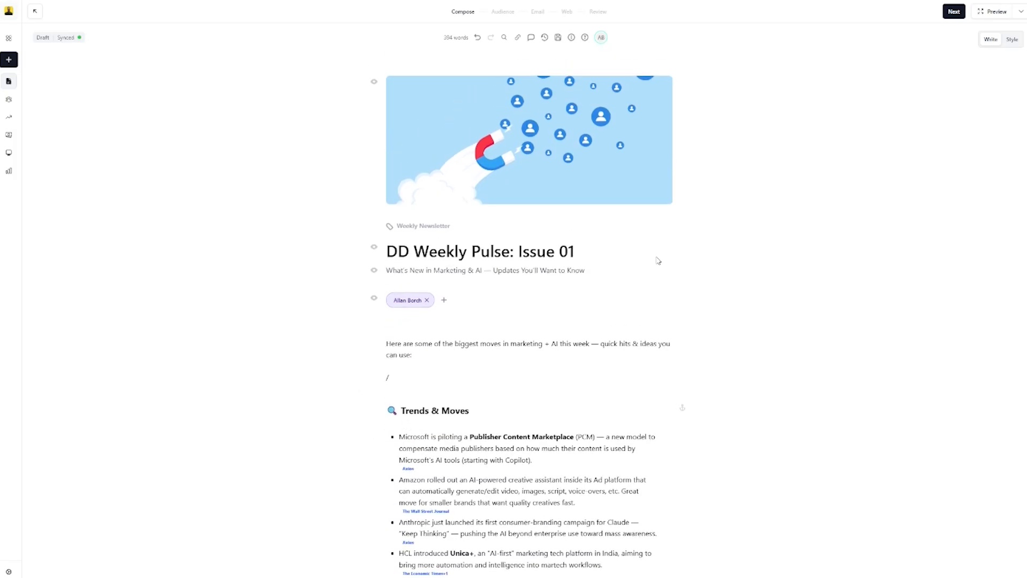
# Keep all free subscribers as the audience and set the email subject line to "What's New in Marketing & AI — Updates You'll Want to Know".
pyautogui.click(954, 11)
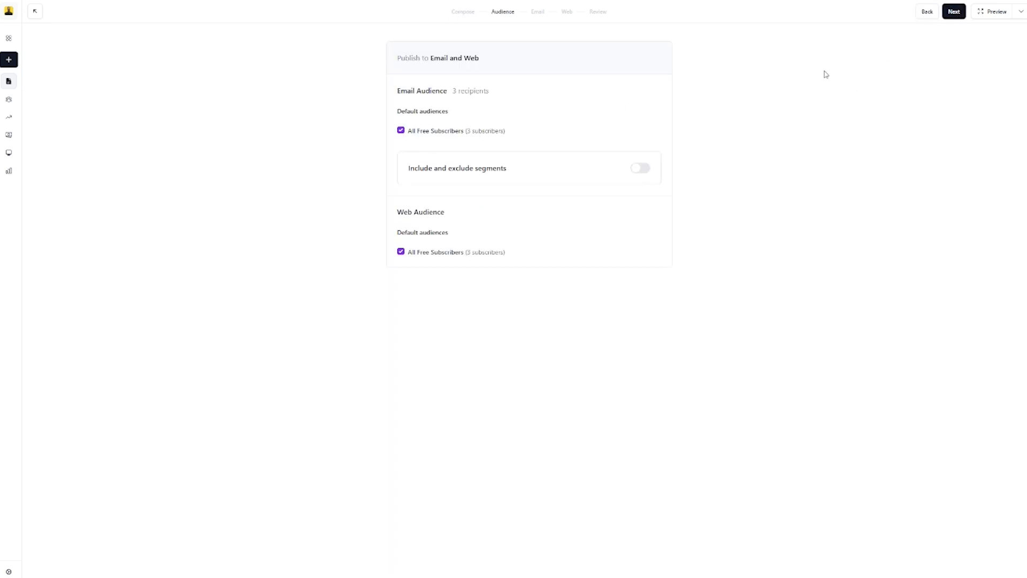
pyautogui.click(953, 13)
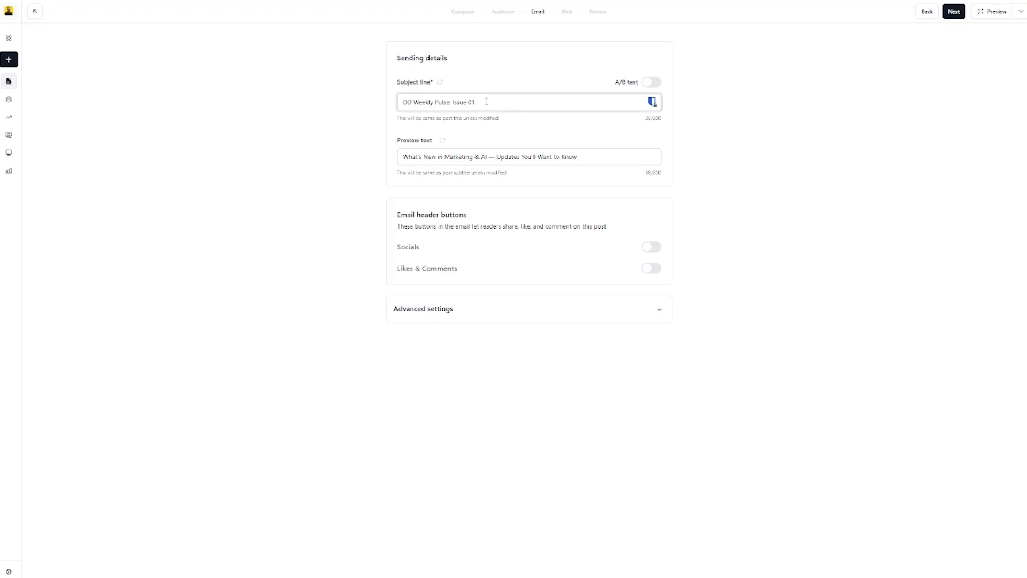
pyautogui.moveTo(487, 101); pyautogui.dragTo(399, 103)
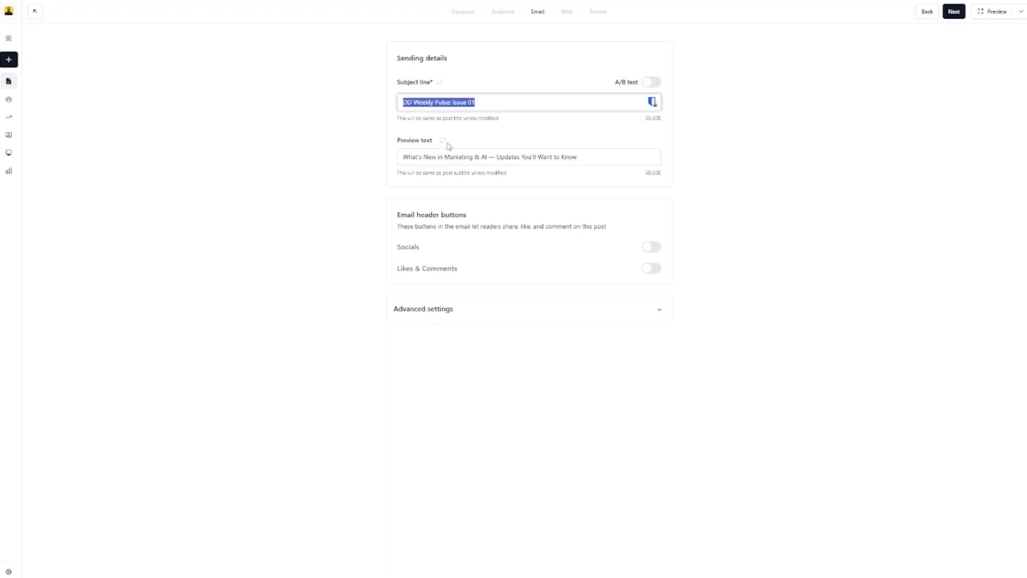
pyautogui.write("What's New in Marketing & AI — Updates You'll Want to Know")
pyautogui.click(768, 142)
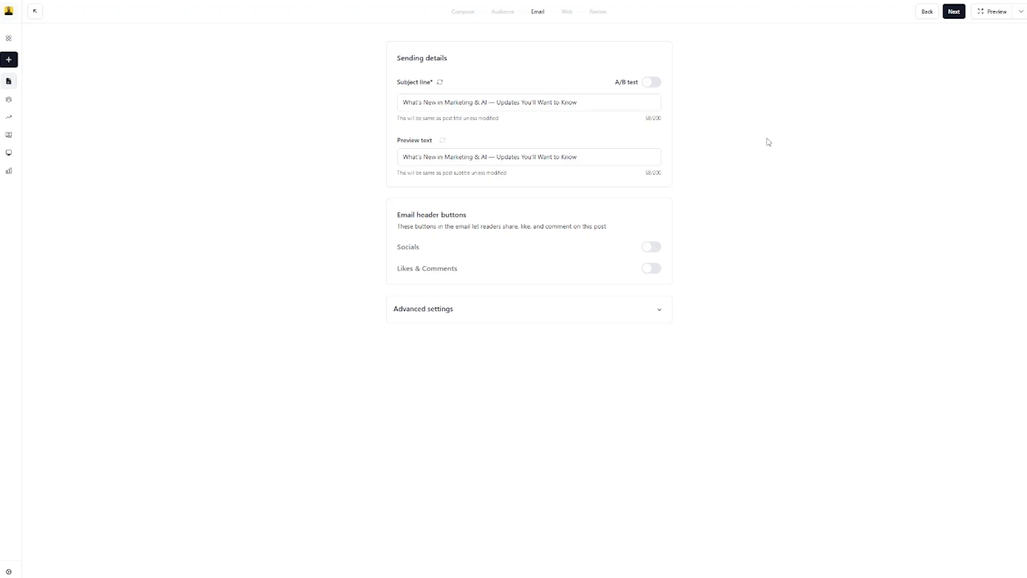
# Check the subject line's A/B test option, leave it off, and enable the Socials and Likes & Comments email header buttons.
pyautogui.click(652, 84)
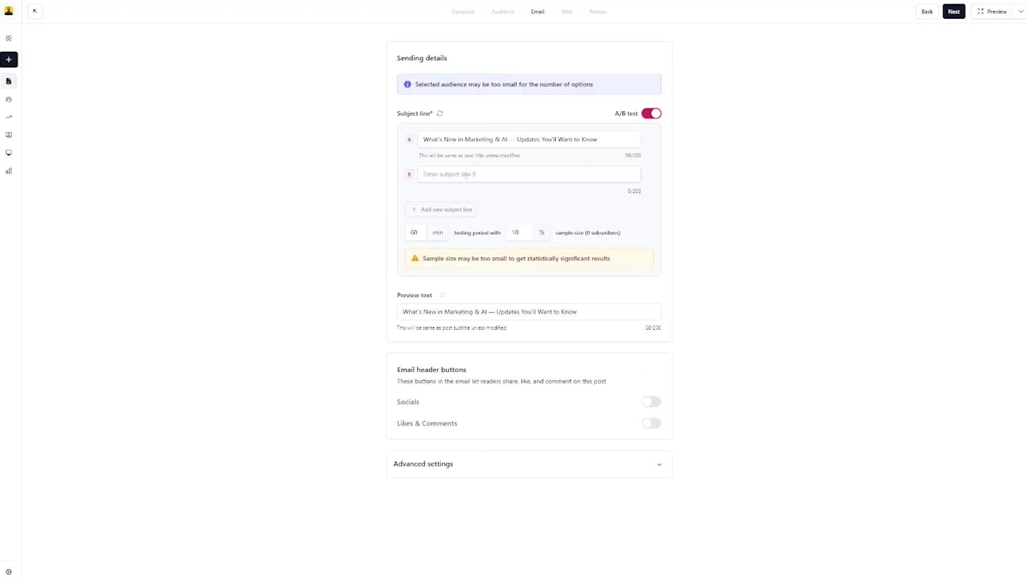
pyautogui.click(654, 114)
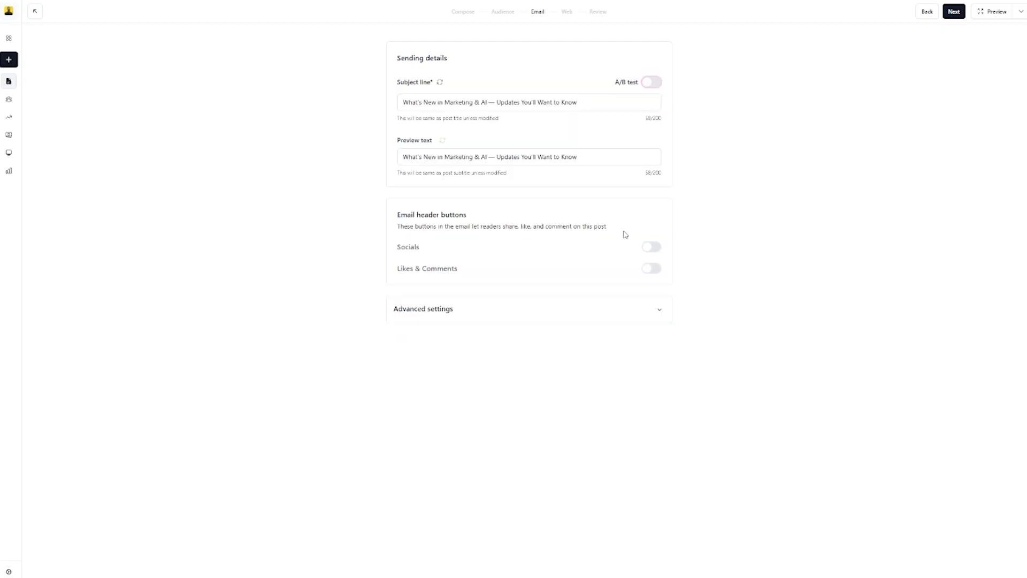
pyautogui.click(656, 247)
pyautogui.click(653, 269)
pyautogui.click(658, 309)
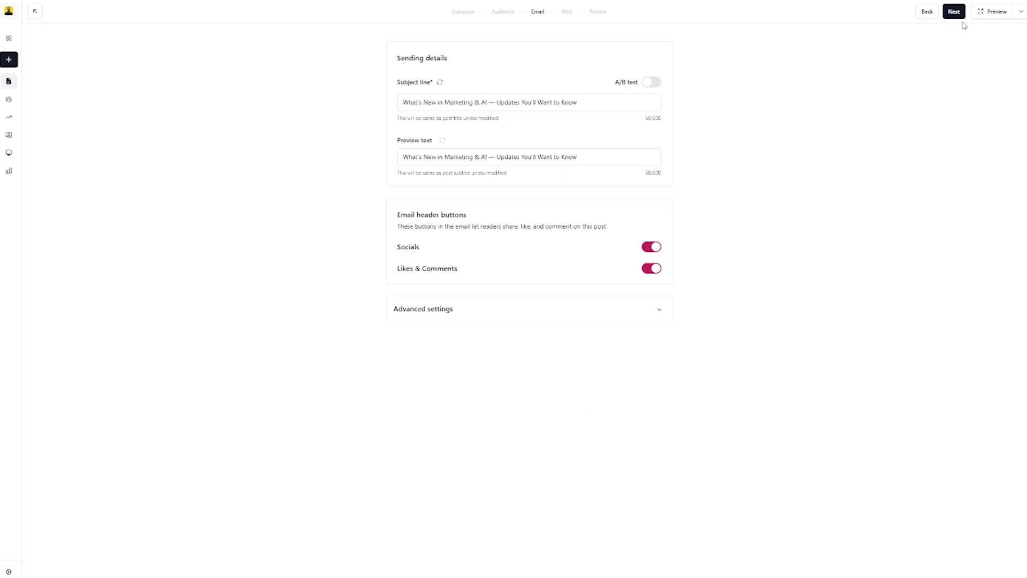
# Continue to the web post settings and change the post URL slug to weekly-01.
pyautogui.click(961, 16)
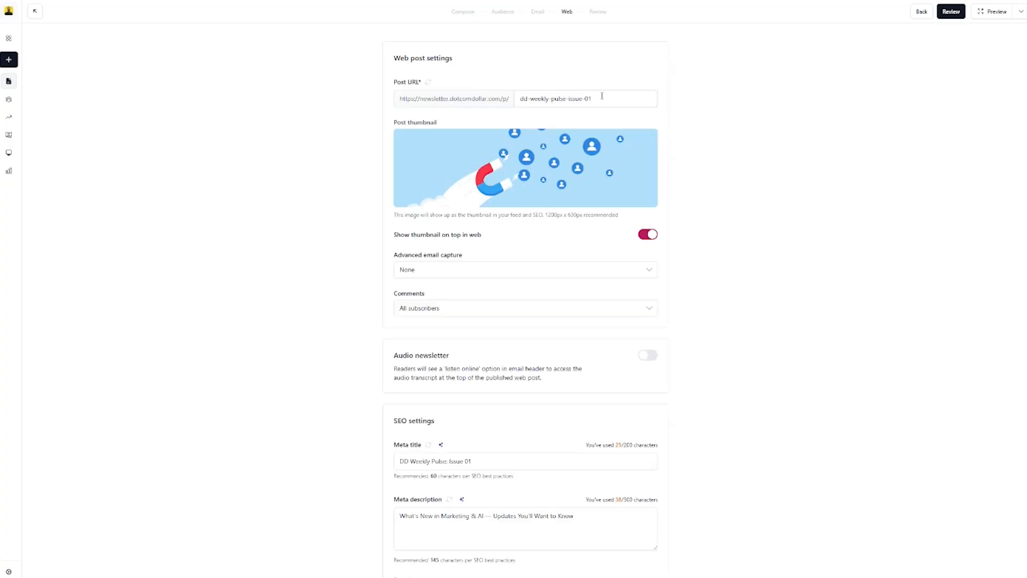
pyautogui.moveTo(602, 96); pyautogui.dragTo(517, 98)
pyautogui.write('weekly-01')
pyautogui.click(762, 281)
# Set the web post's advanced email capture to Popup and keep comments open to all subscribers.
pyautogui.click(485, 271)
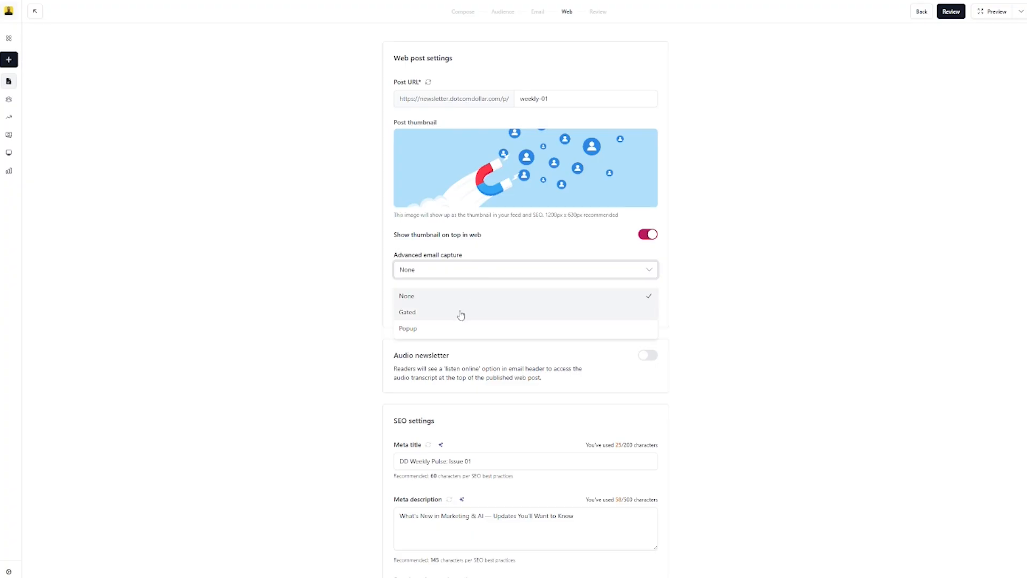
pyautogui.click(440, 315)
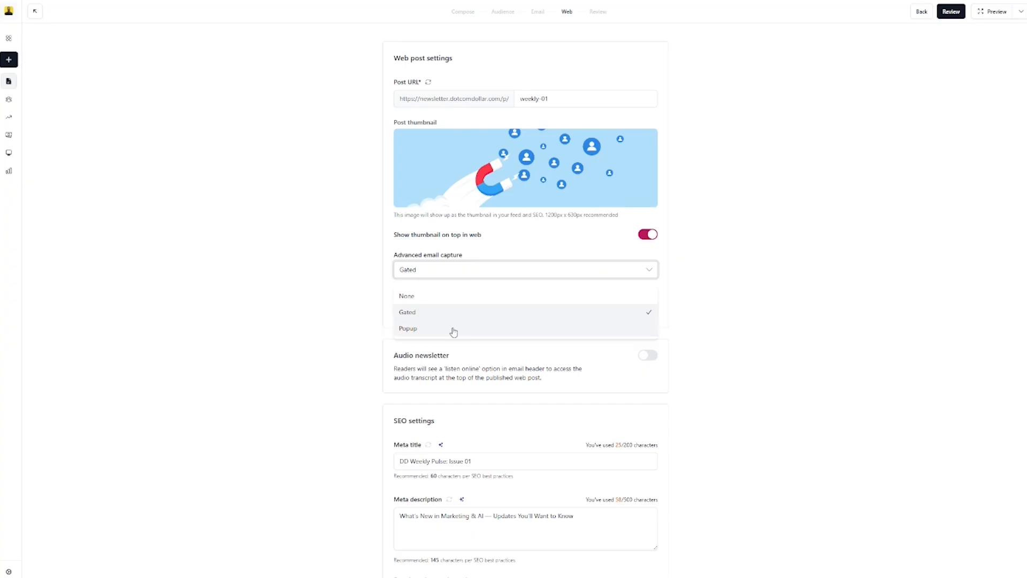
pyautogui.click(453, 330)
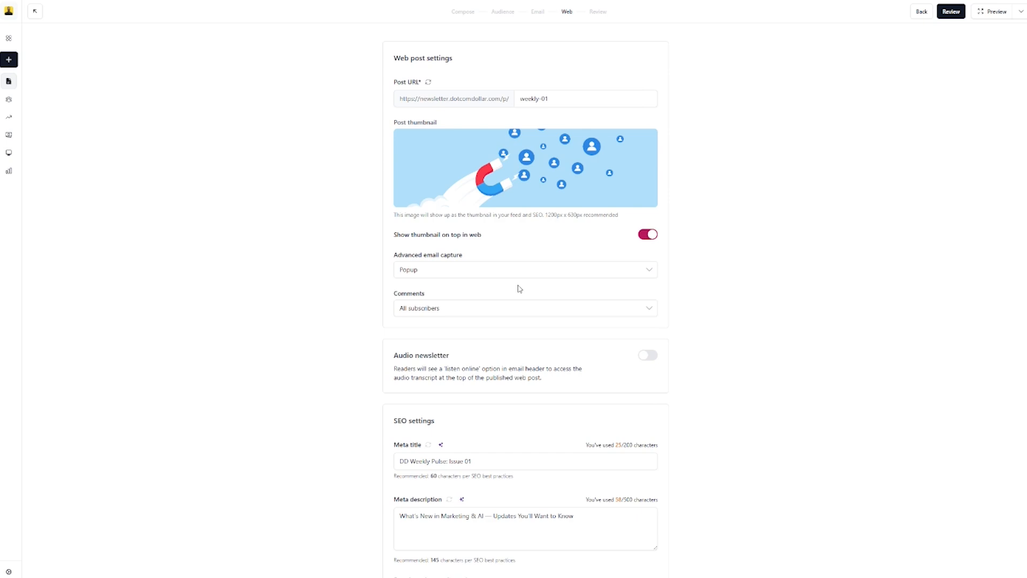
pyautogui.click(439, 313)
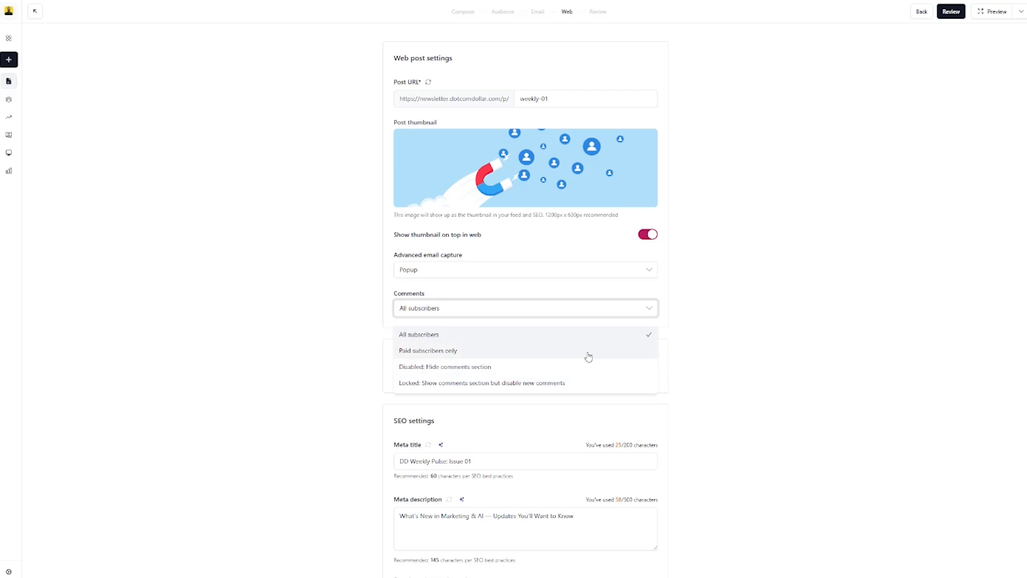
pyautogui.click(719, 428)
# Review the web post's SEO settings, post visibility option and custom display date setting.
pyautogui.scroll(-3, 720, 426)
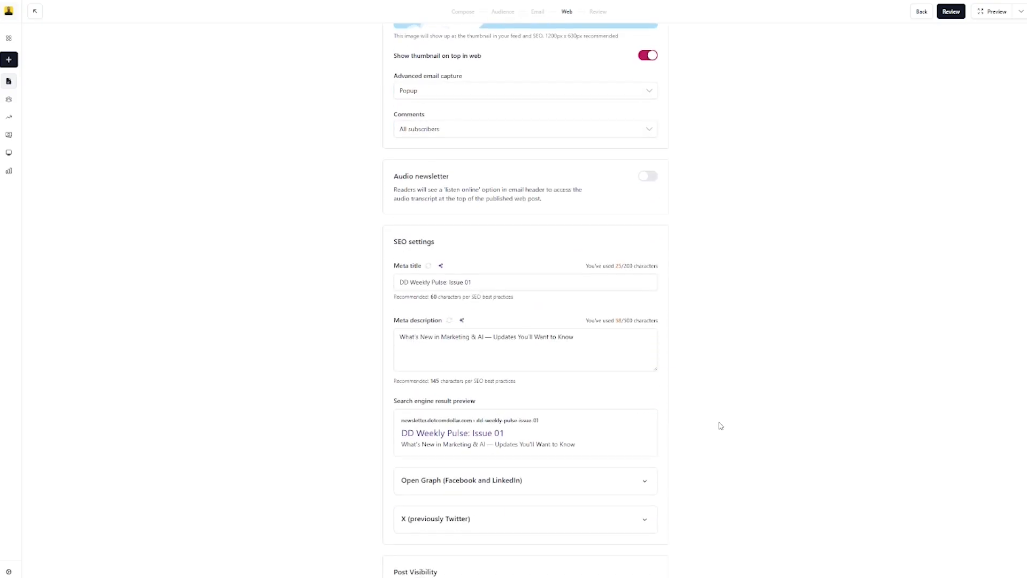
pyautogui.scroll(-1, 721, 426)
pyautogui.scroll(-1, 721, 426)
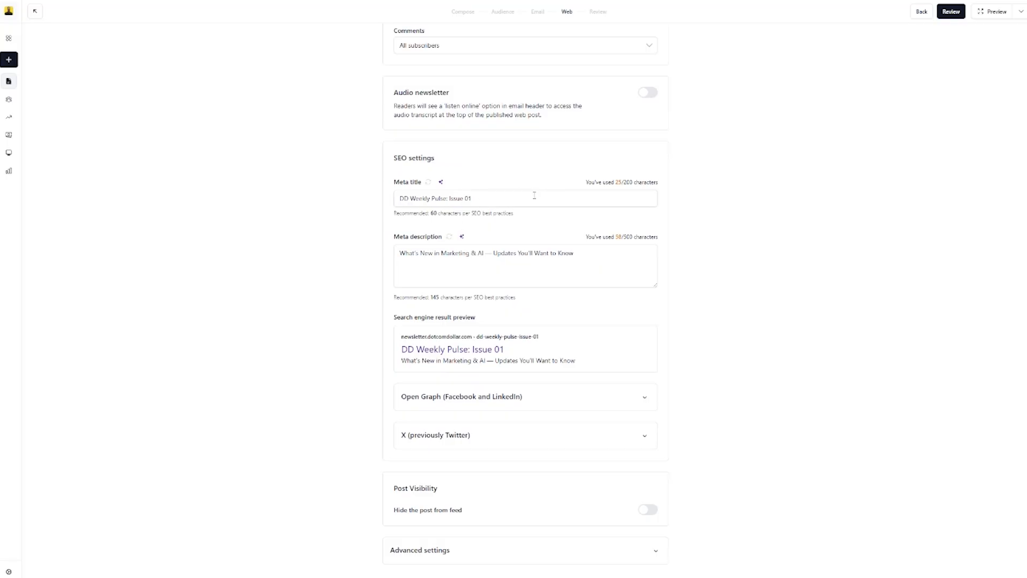
pyautogui.click(482, 200)
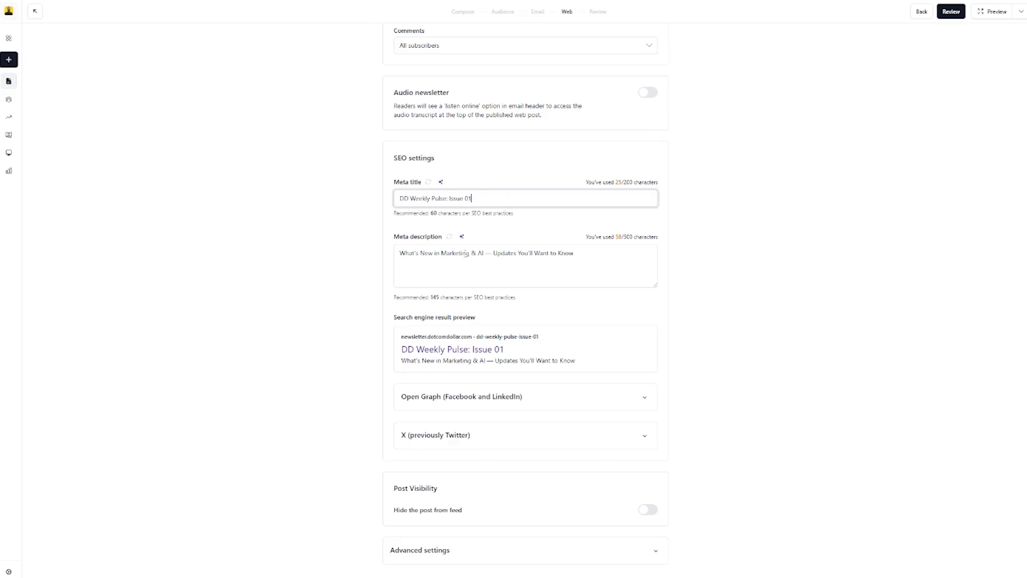
pyautogui.moveTo(481, 198); pyautogui.dragTo(401, 195)
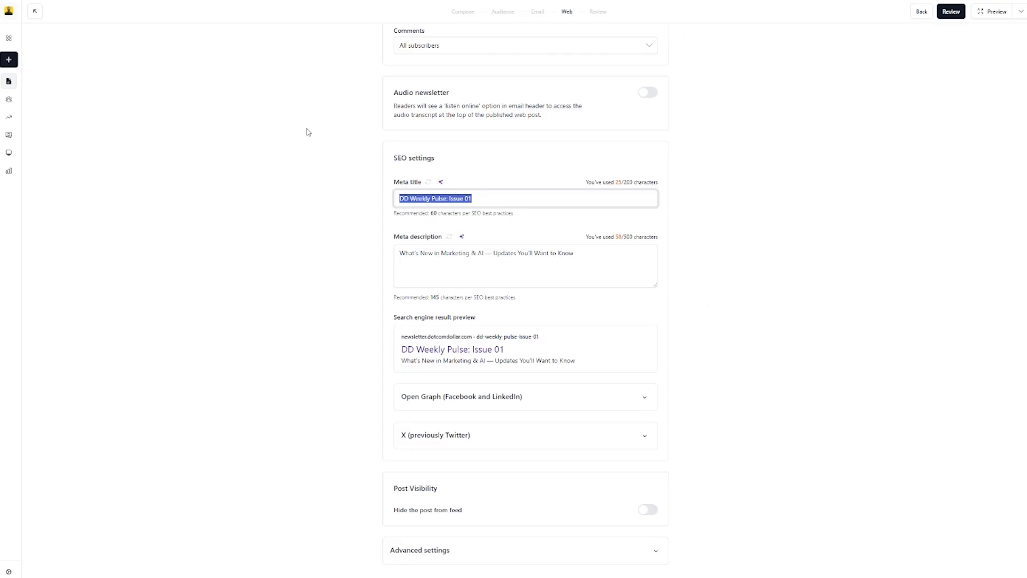
pyautogui.click(649, 510)
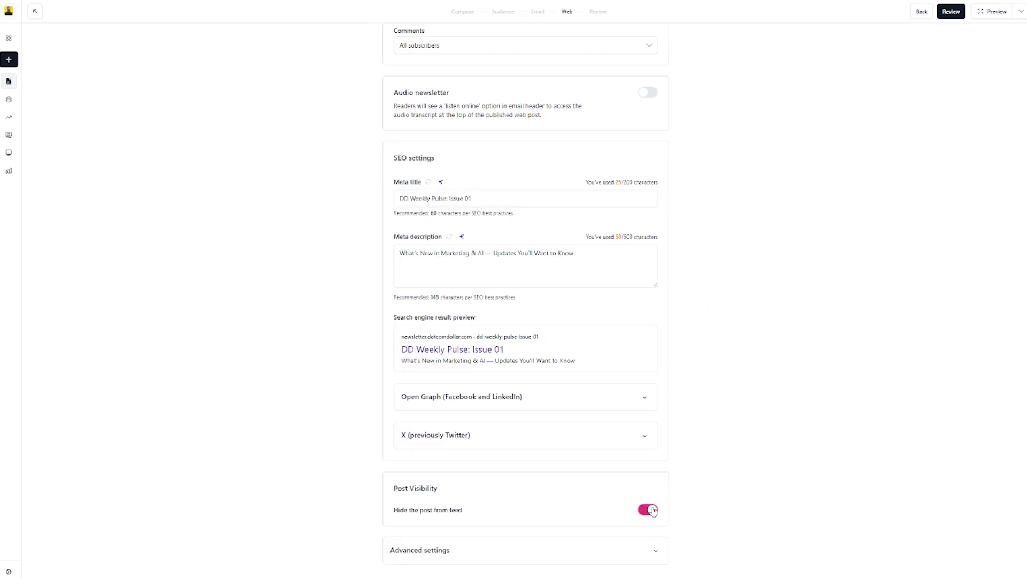
pyautogui.click(648, 510)
pyautogui.click(656, 551)
pyautogui.click(623, 533)
pyautogui.click(731, 511)
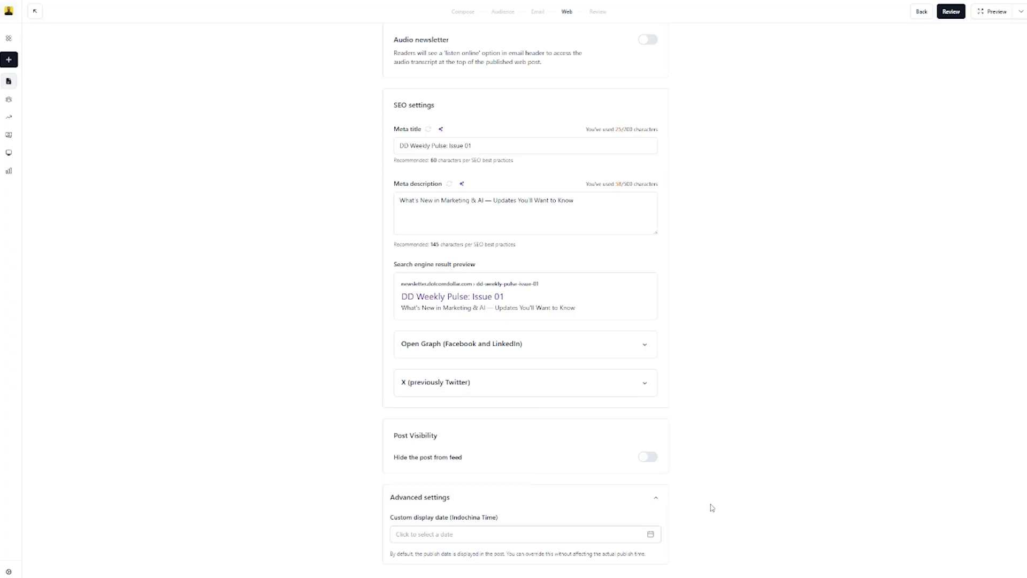
pyautogui.click(657, 500)
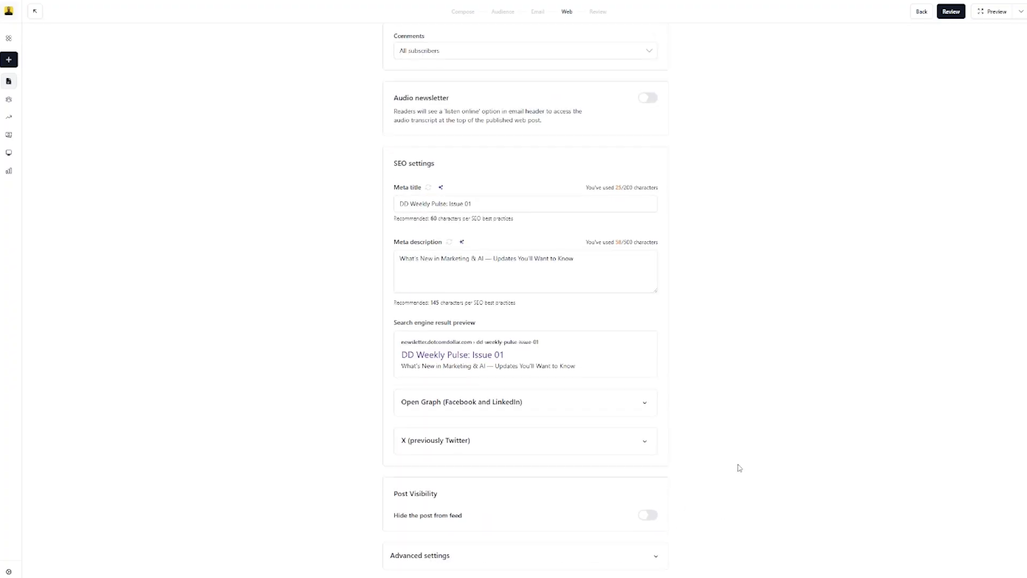
pyautogui.scroll(5, 744, 444)
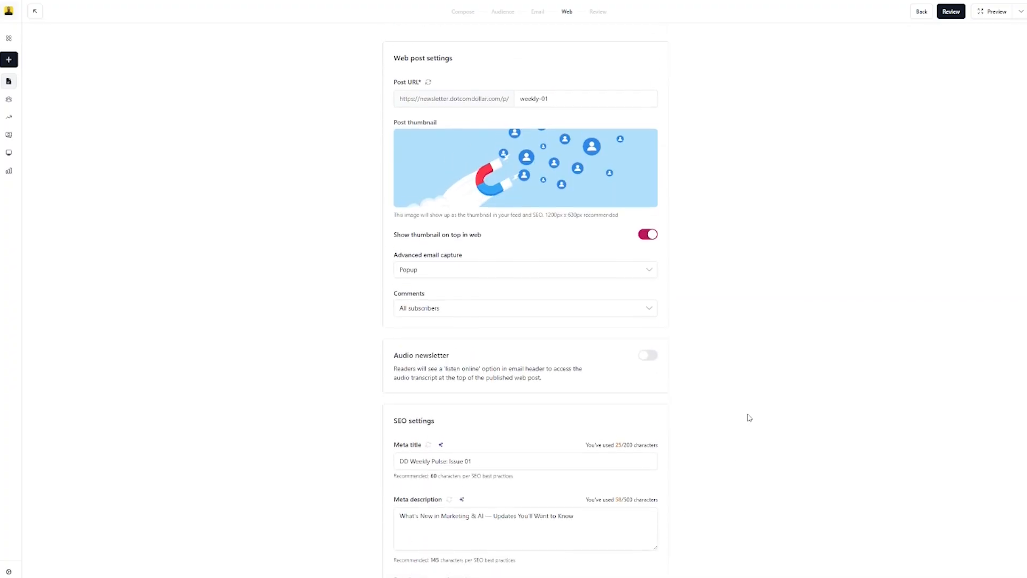
# Proceed to the final review of the issue and publish it immediately instead of scheduling it.
pyautogui.click(950, 12)
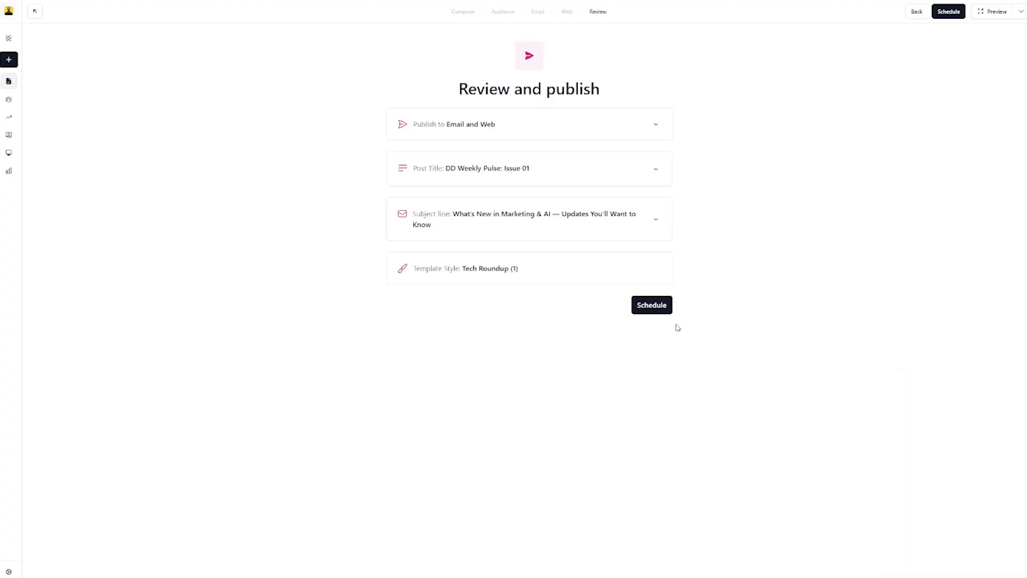
pyautogui.click(654, 305)
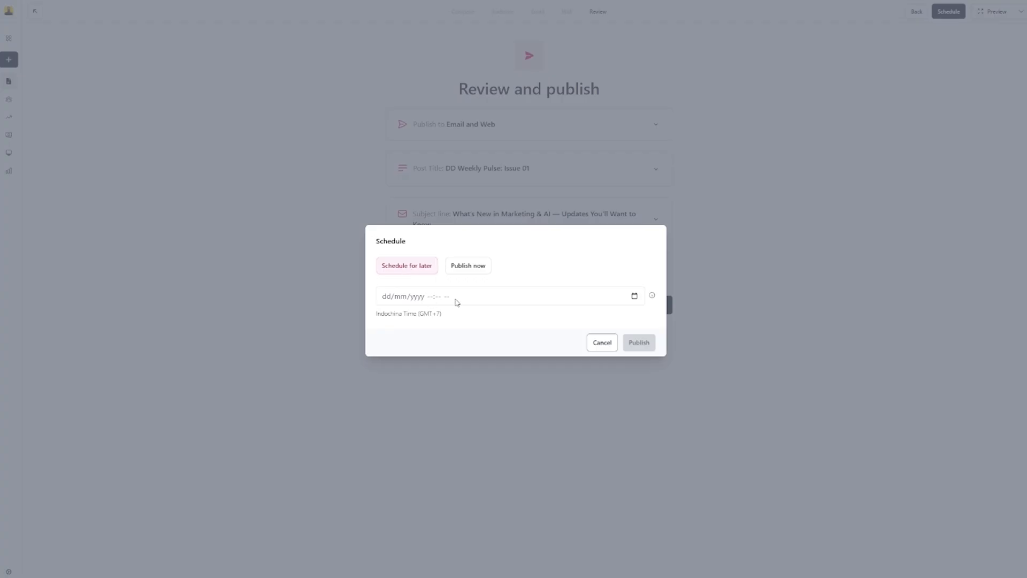
pyautogui.click(468, 271)
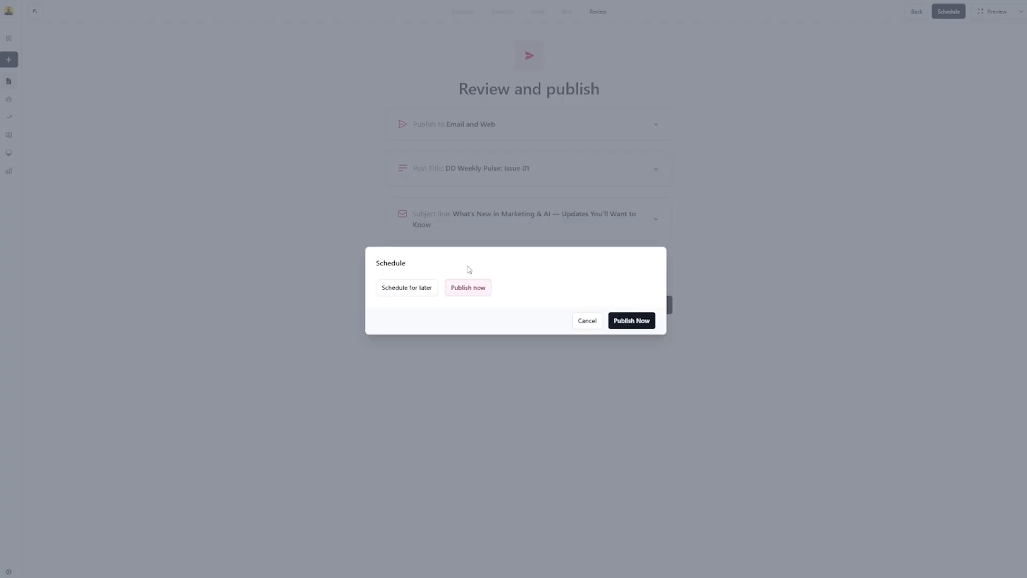
pyautogui.click(647, 324)
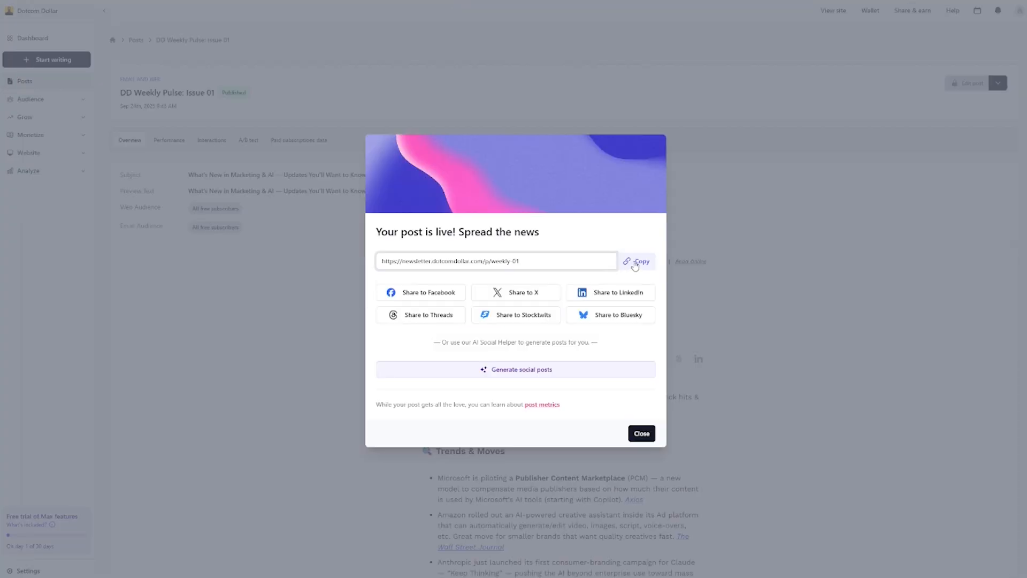
# Copy the published post's link, view the issue on the newsletter website, and dismiss the sharing dialog.
pyautogui.click(635, 264)
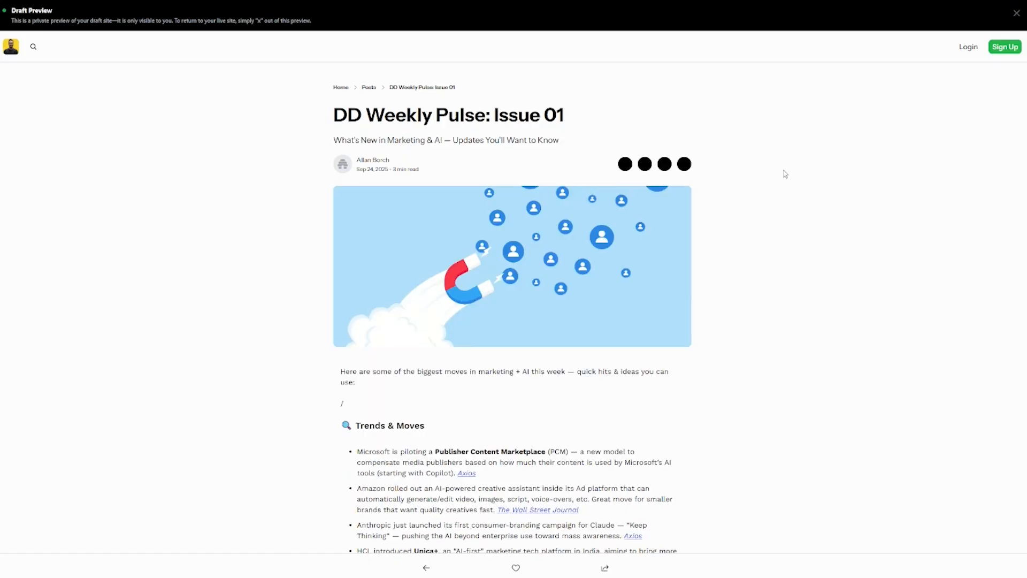
pyautogui.scroll(-2, 761, 240)
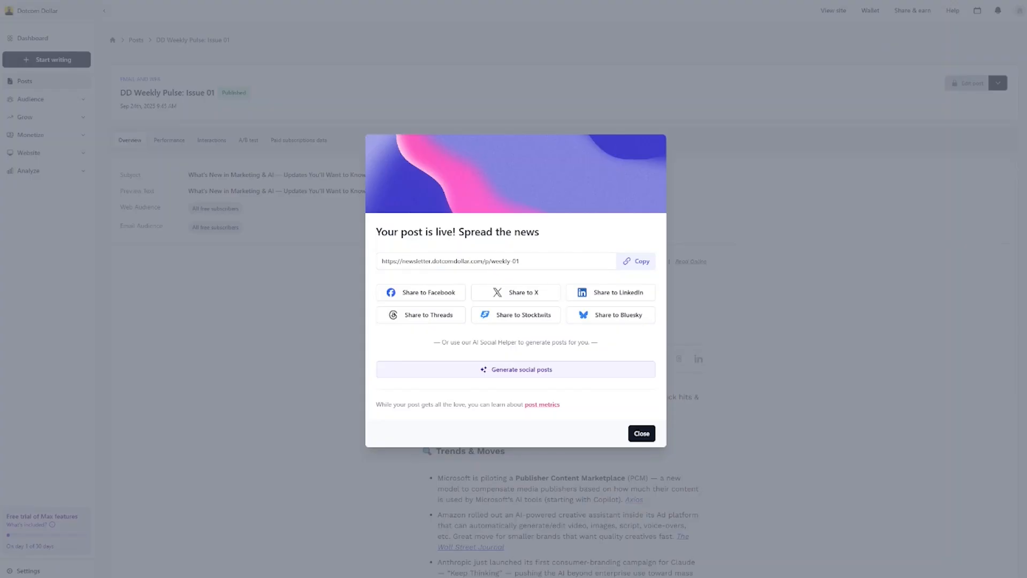
pyautogui.click(641, 433)
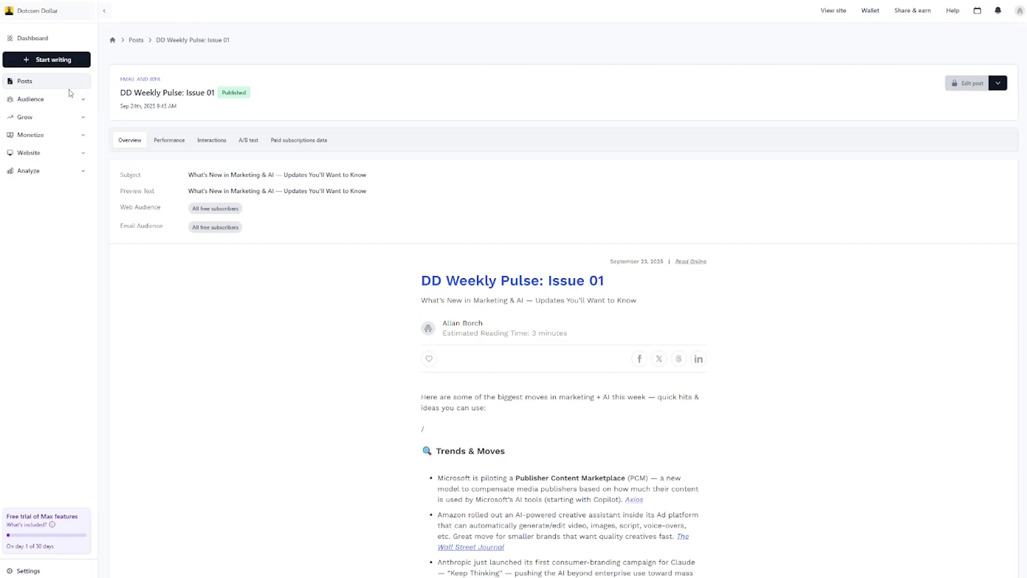
# Start a new blank automation from the audience's automations library.
pyautogui.click(81, 100)
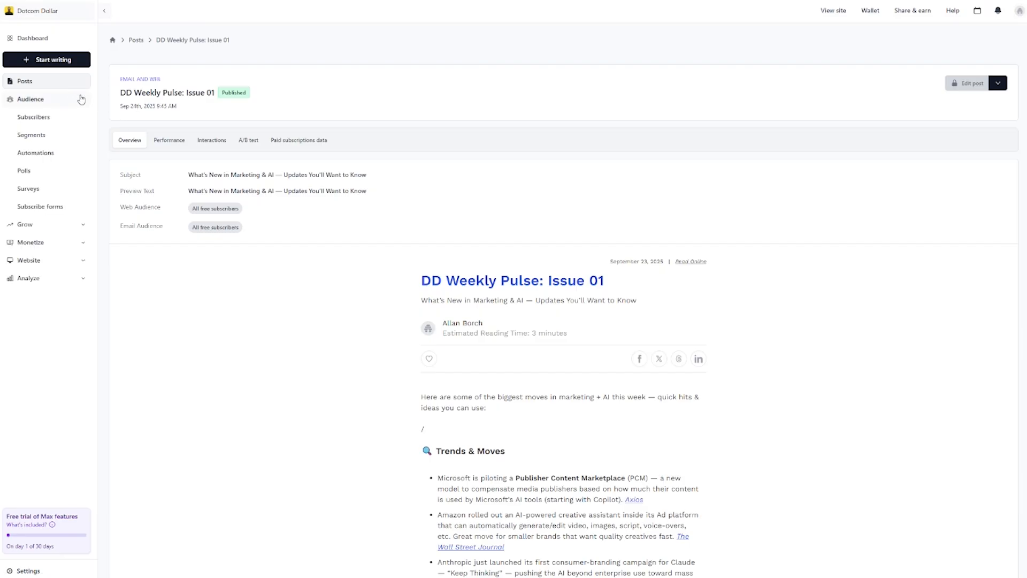
pyautogui.click(49, 155)
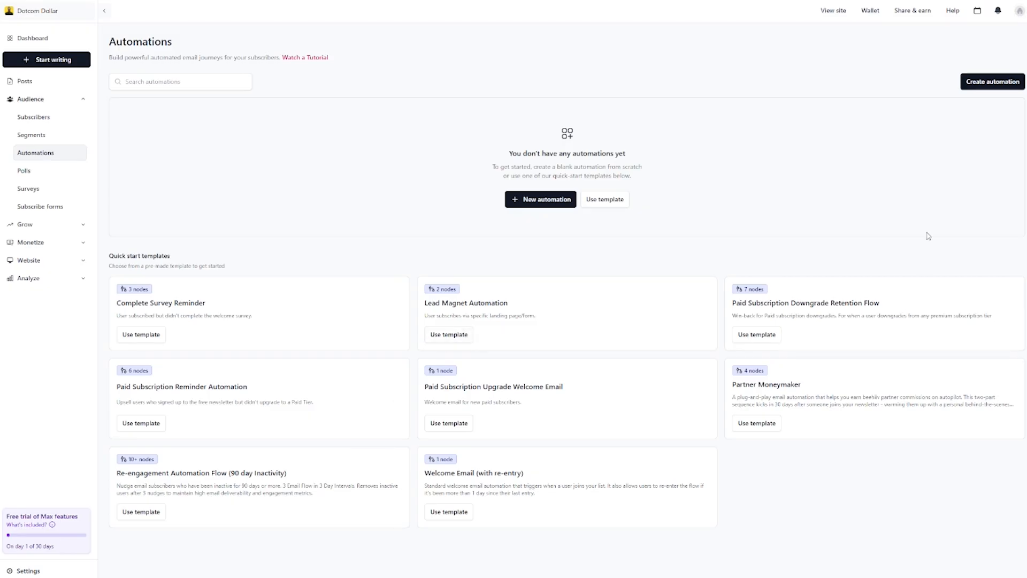
pyautogui.click(983, 83)
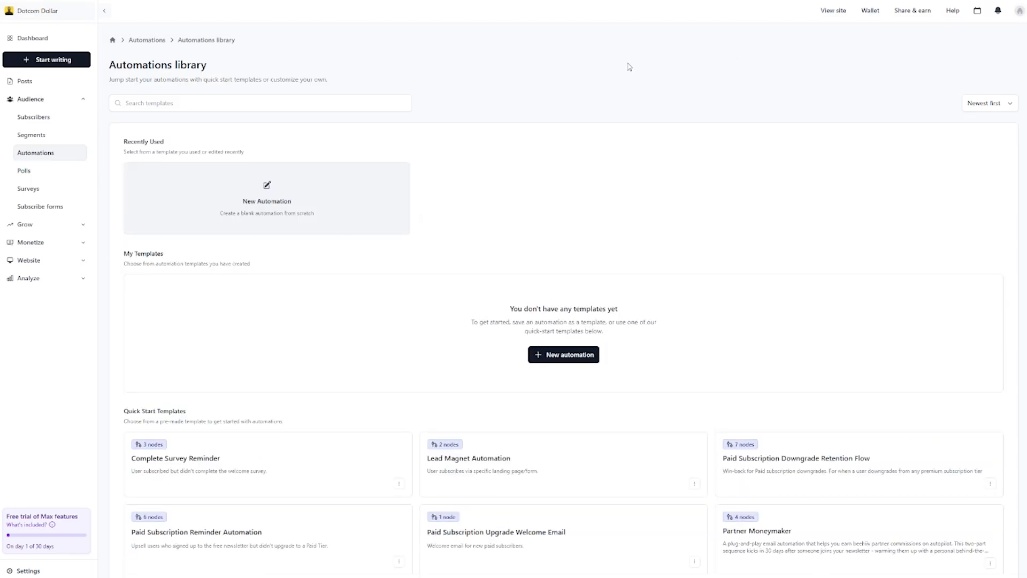
pyautogui.click(265, 193)
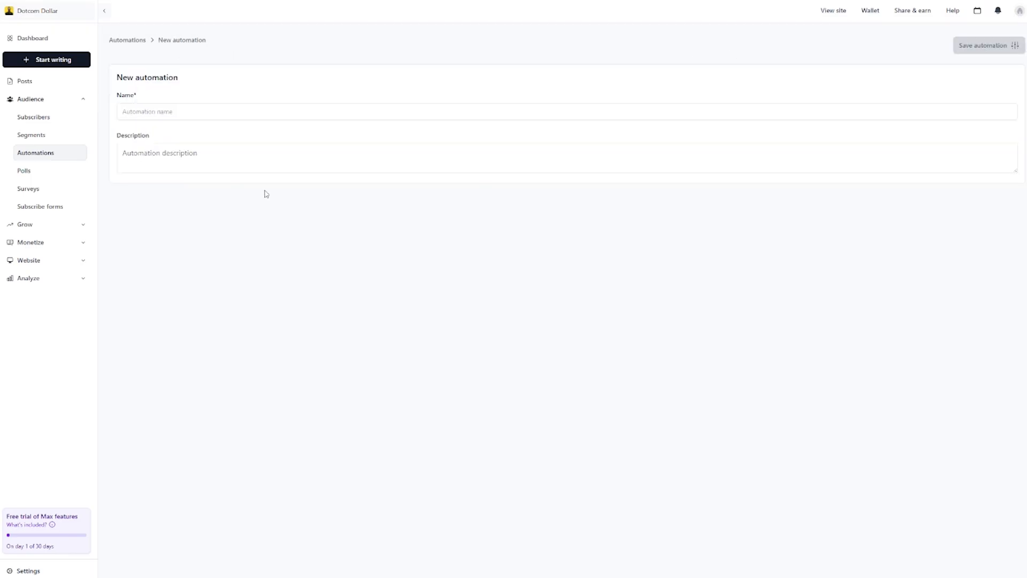
# Give the new automation the name and description "Welcome Sequence" and save it.
pyautogui.click(149, 112)
pyautogui.write('Welcome Email')
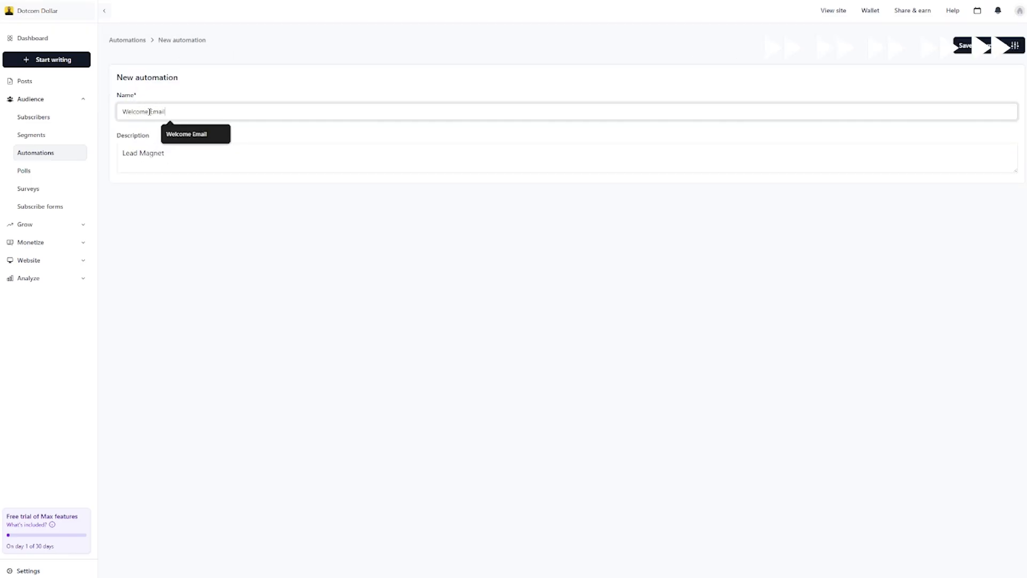
pyautogui.press('Tab')
pyautogui.write('Welcome Sequence')
pyautogui.doubleClick(150, 112)
pyautogui.write('Sequence')
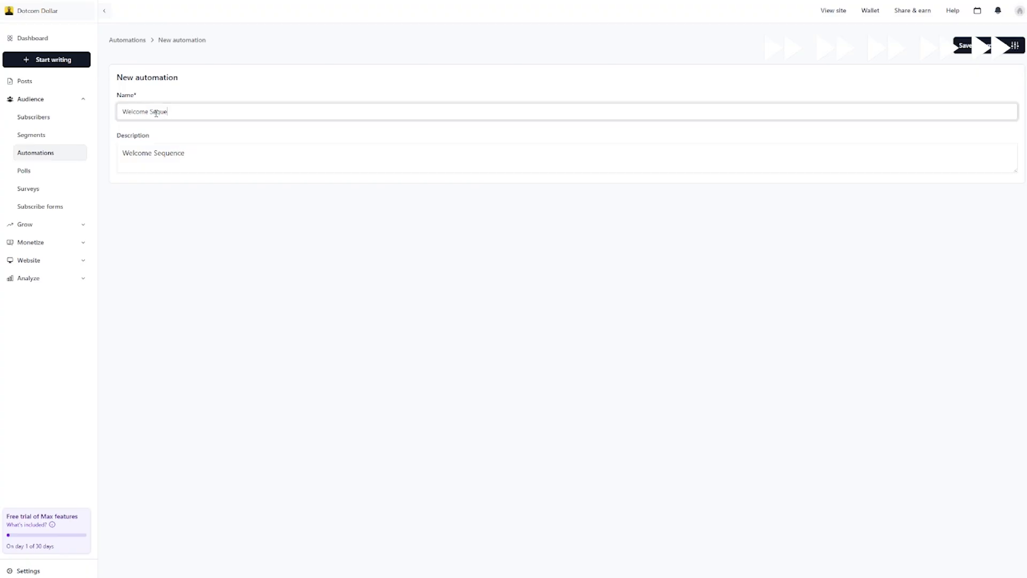
pyautogui.click(306, 204)
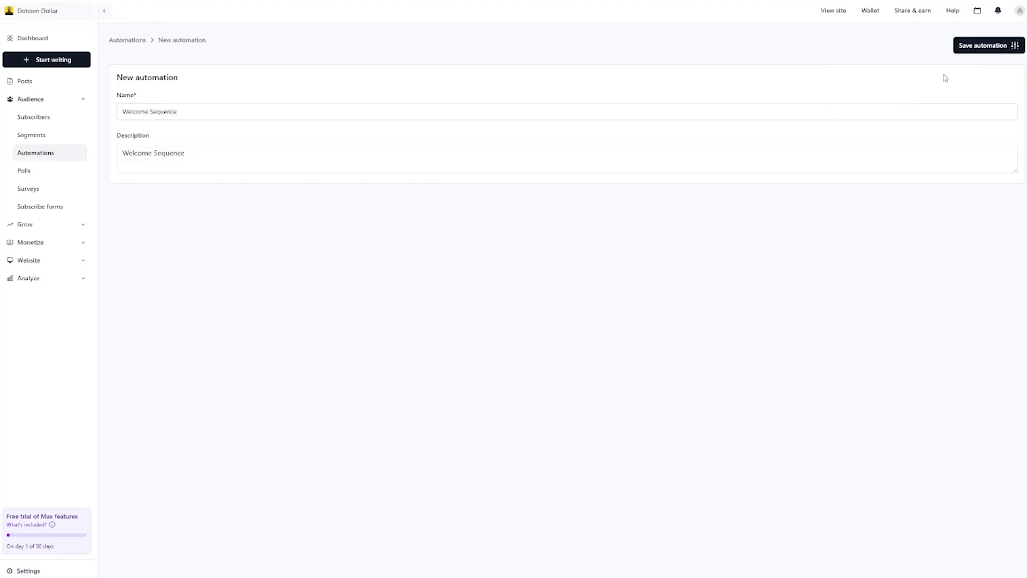
pyautogui.click(990, 45)
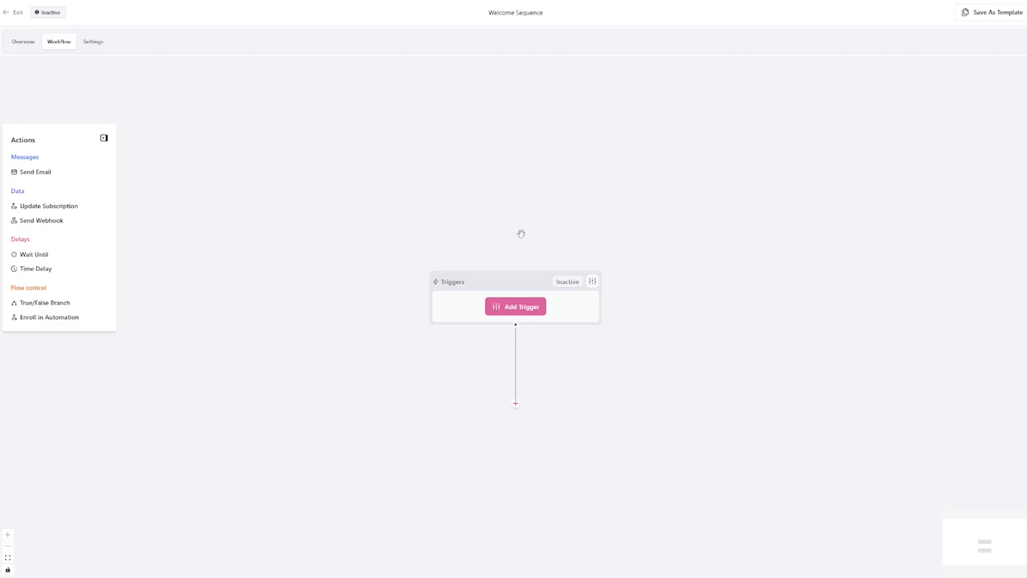
# Add a Signed Up trigger to the Welcome Sequence workflow and save it.
pyautogui.click(513, 308)
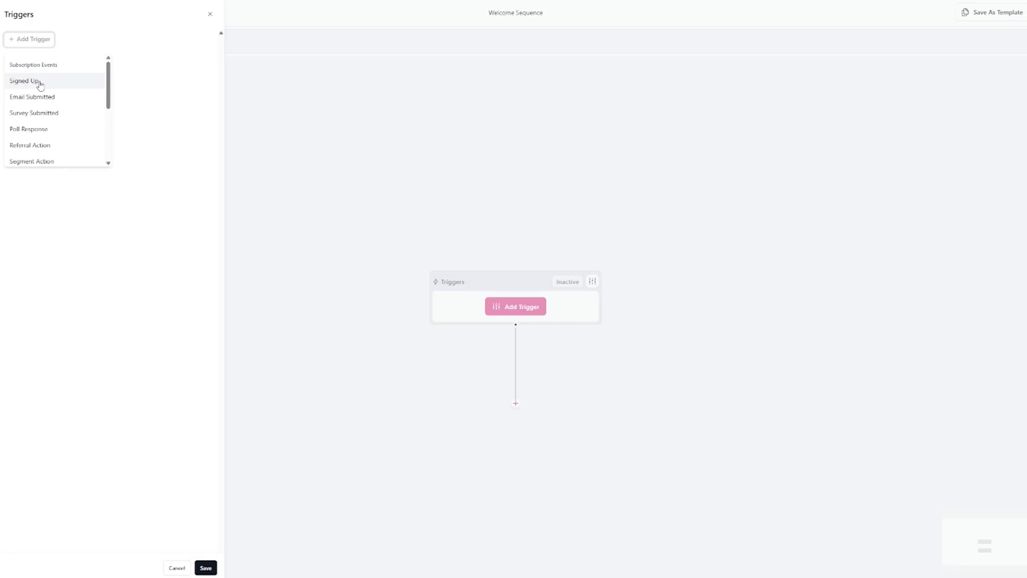
pyautogui.click(41, 84)
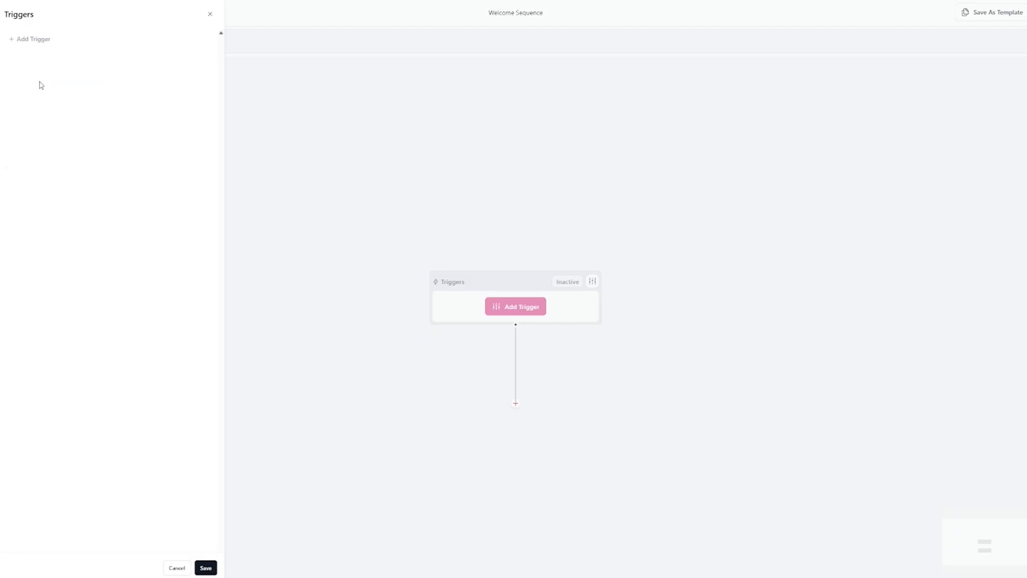
pyautogui.click(206, 568)
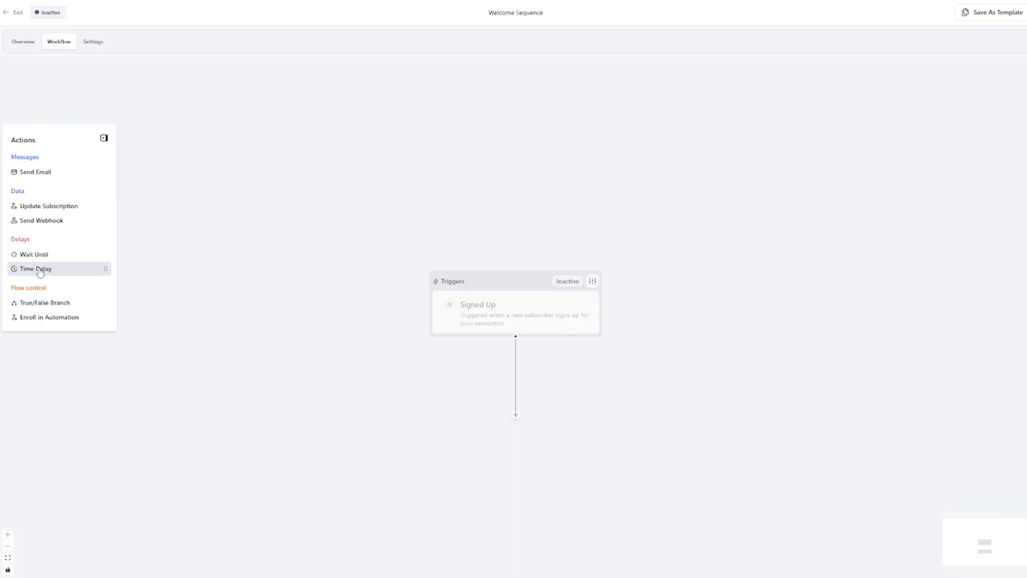
# Add a Time Delay step after the trigger, set it to wait 1 day, and save it.
pyautogui.moveTo(41, 272); pyautogui.dragTo(515, 415)
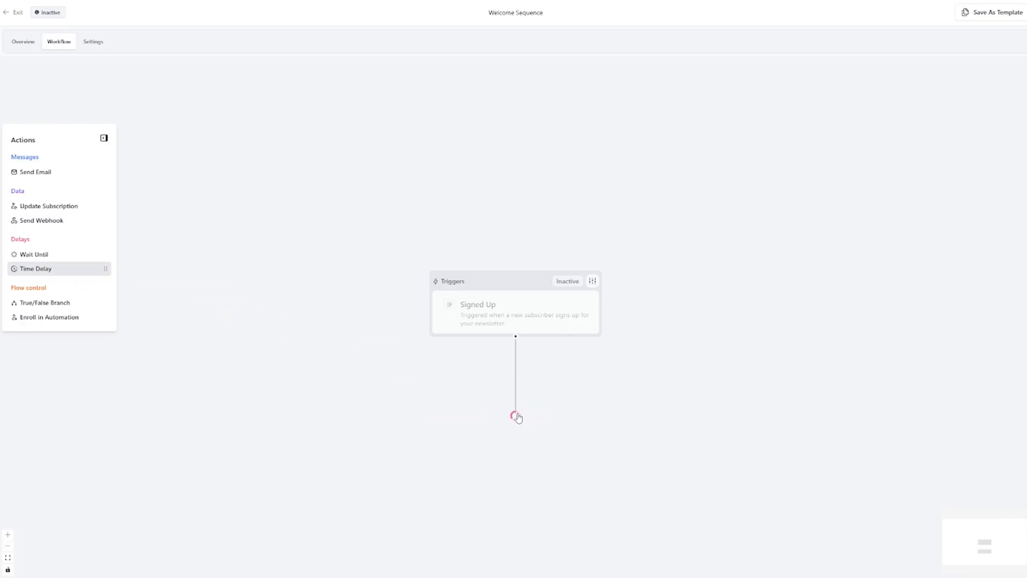
pyautogui.click(593, 278)
pyautogui.click(54, 56)
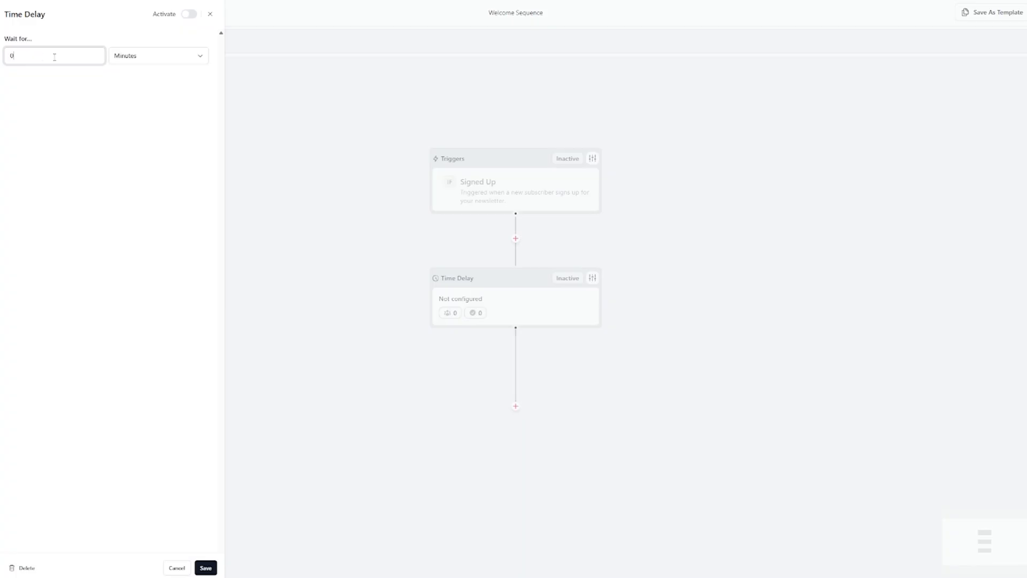
pyautogui.write('1')
pyautogui.click(128, 56)
pyautogui.click(147, 114)
pyautogui.click(205, 568)
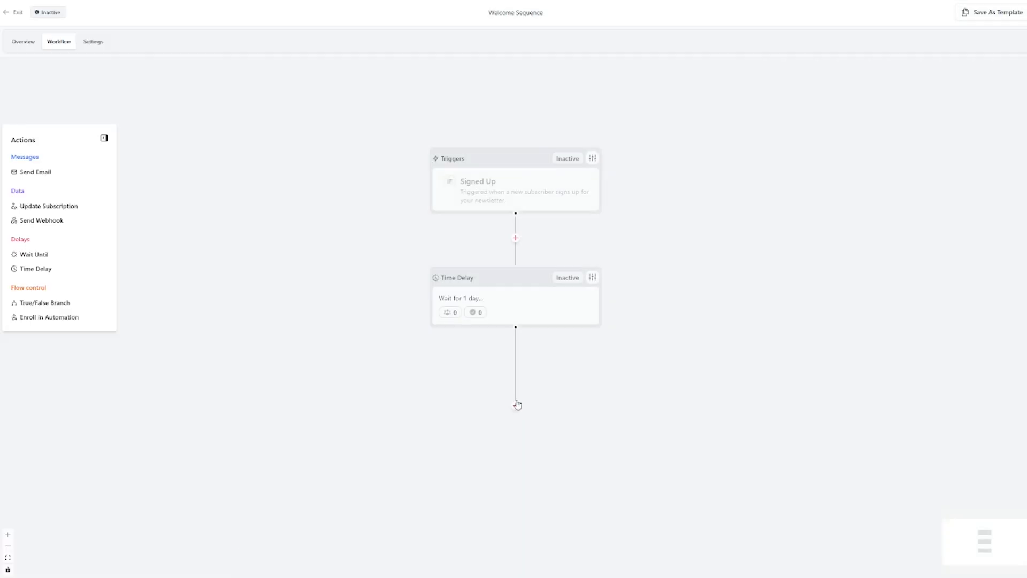
# Add a True/False Branch after the delay with the condition "Days without opens is greater than 1" and save it.
pyautogui.moveTo(51, 303); pyautogui.dragTo(516, 411)
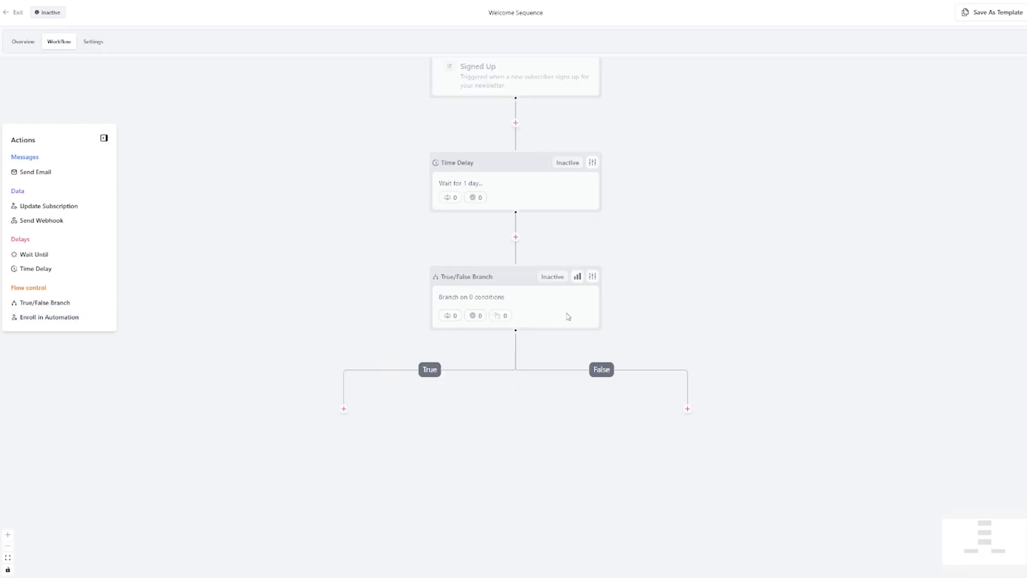
pyautogui.click(592, 277)
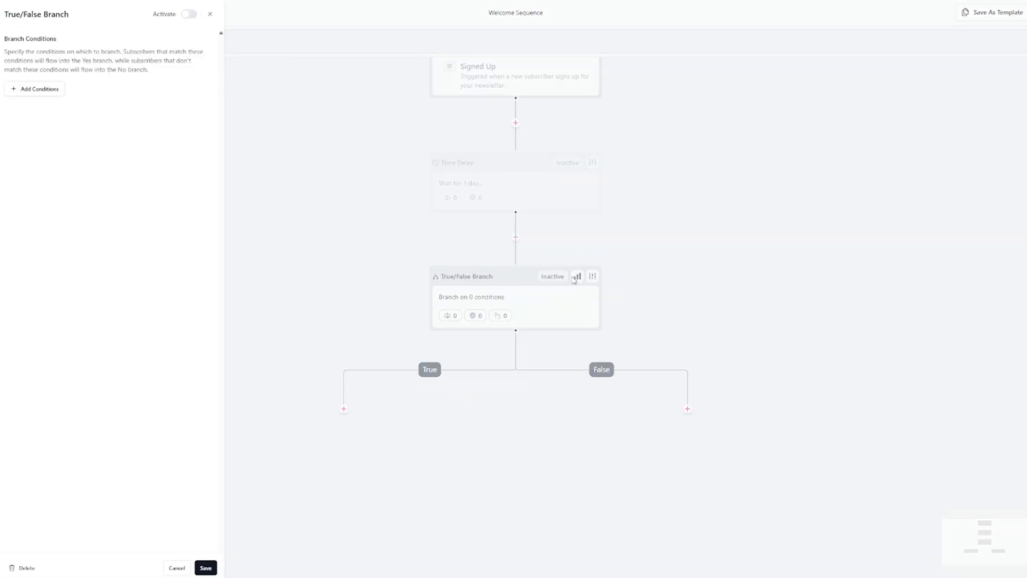
pyautogui.click(25, 88)
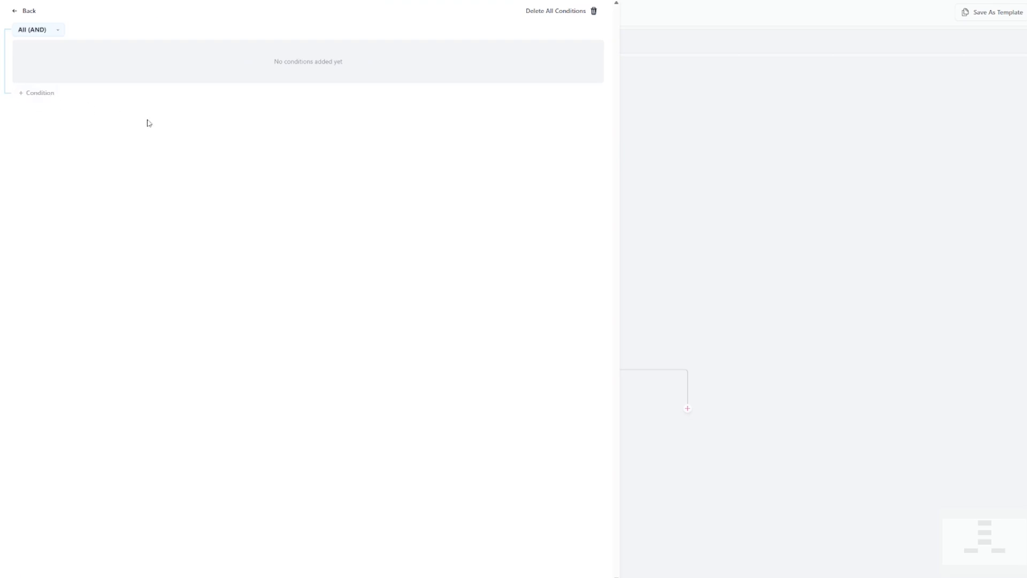
pyautogui.click(41, 94)
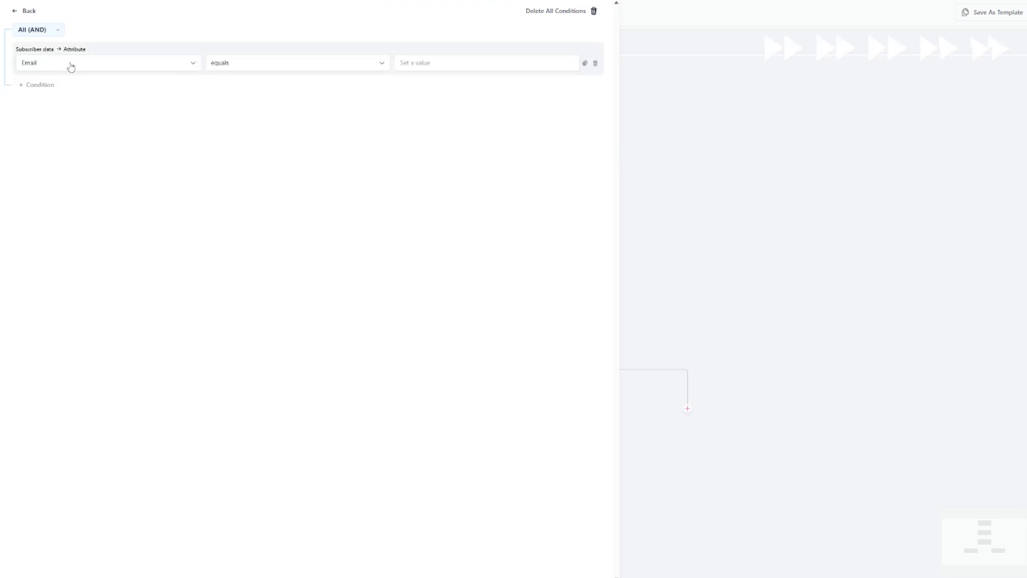
pyautogui.click(71, 66)
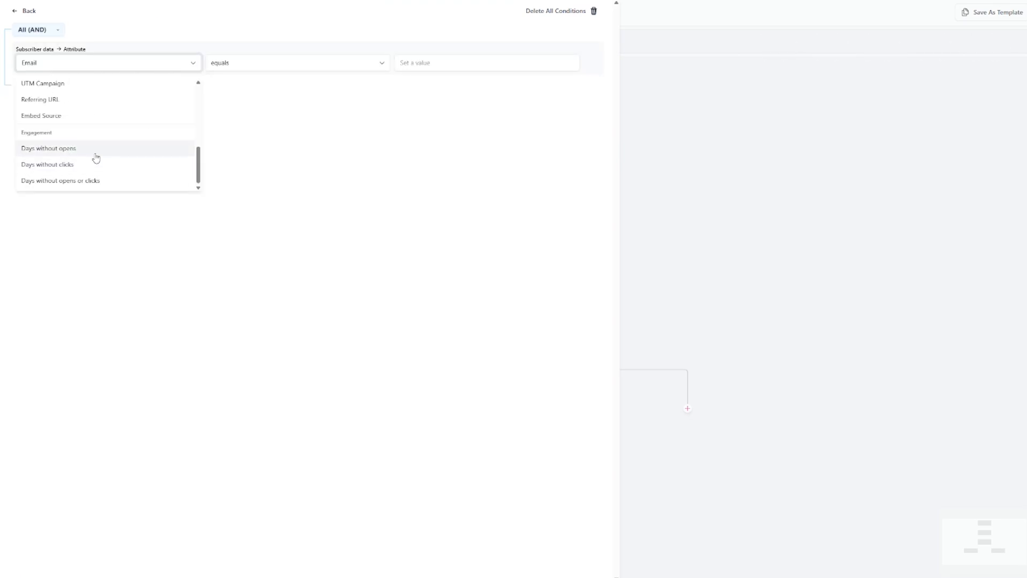
pyautogui.click(69, 152)
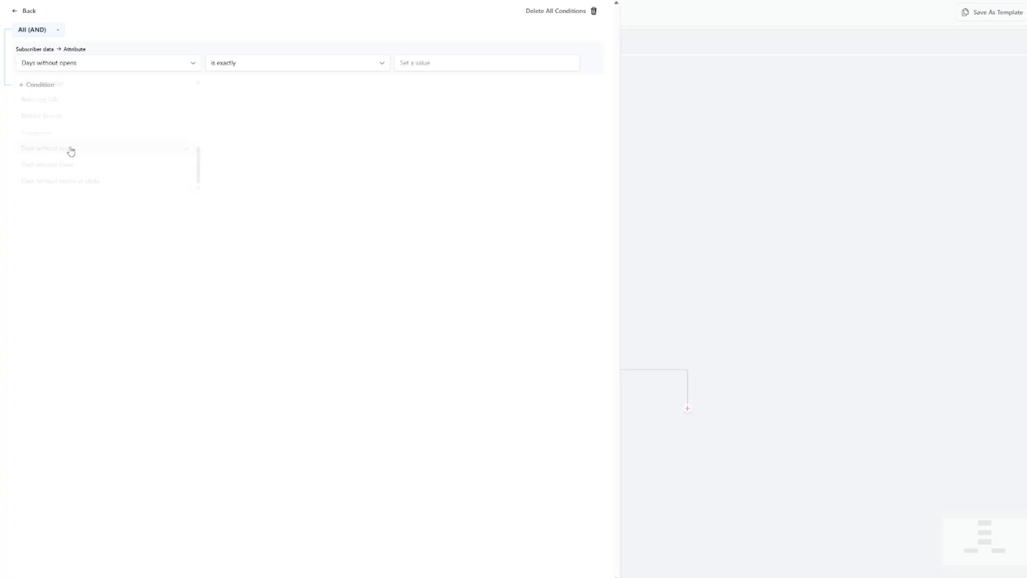
pyautogui.click(273, 67)
pyautogui.click(282, 125)
pyautogui.click(412, 65)
pyautogui.write('1')
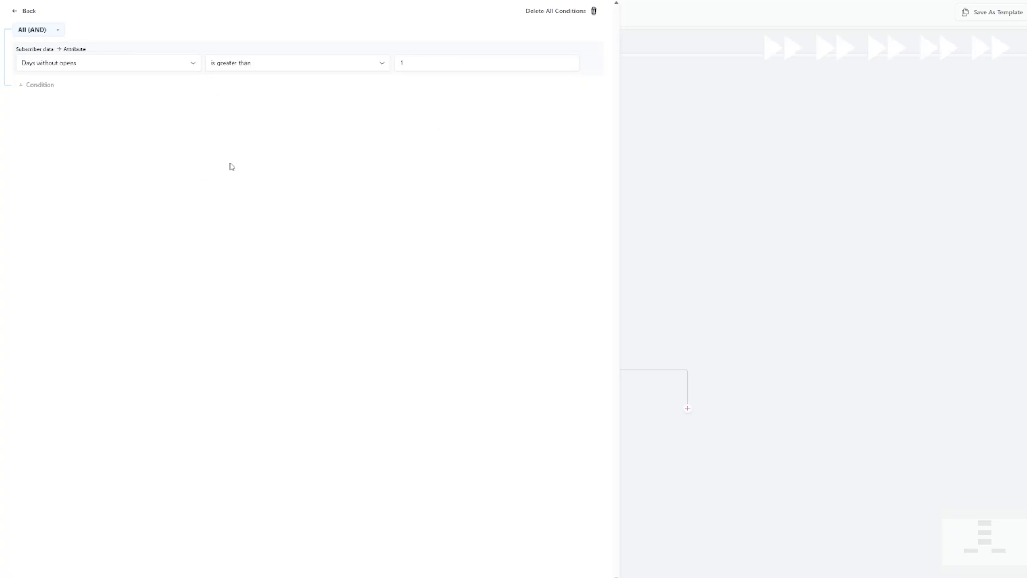
pyautogui.click(24, 11)
pyautogui.click(205, 568)
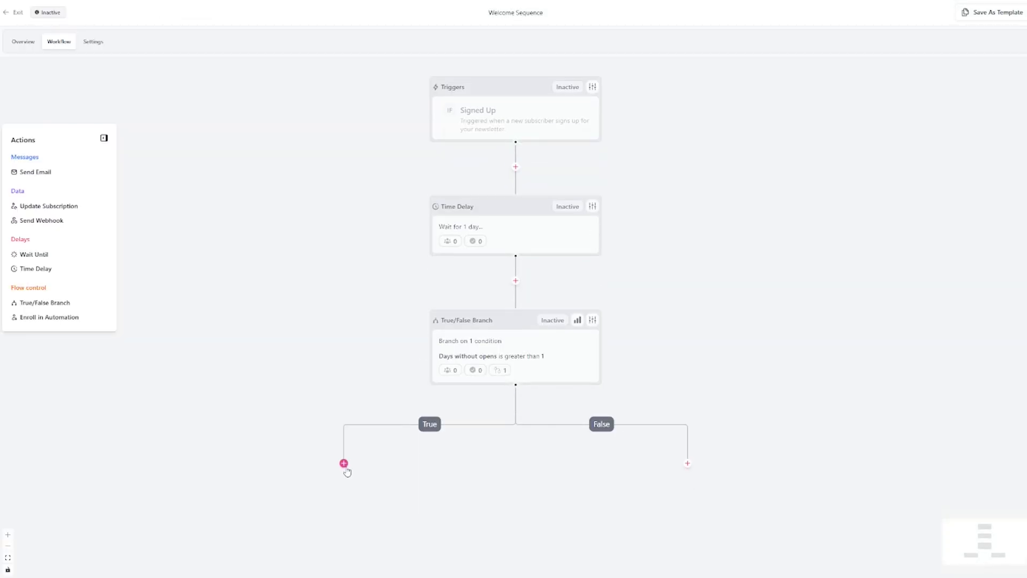
# Add a Send Email step to both the True and False branches, leaving their email content unconfigured.
pyautogui.moveTo(32, 172); pyautogui.dragTo(350, 469)
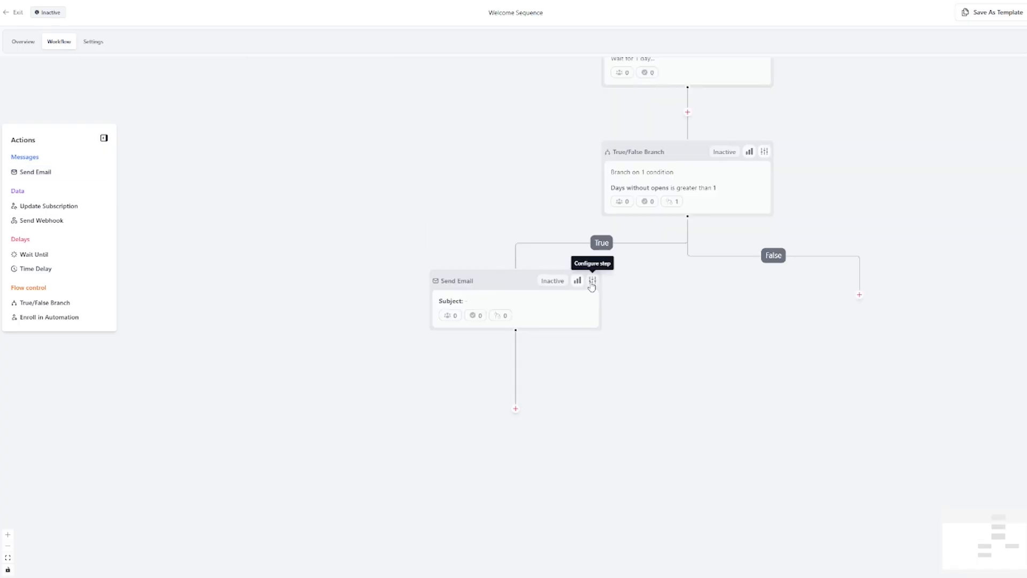
pyautogui.click(593, 281)
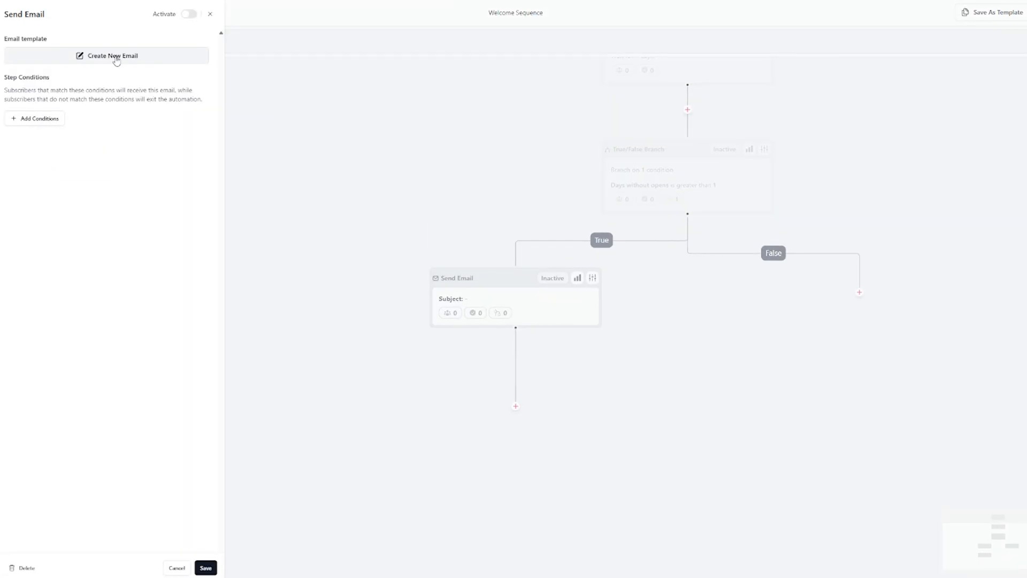
pyautogui.click(205, 568)
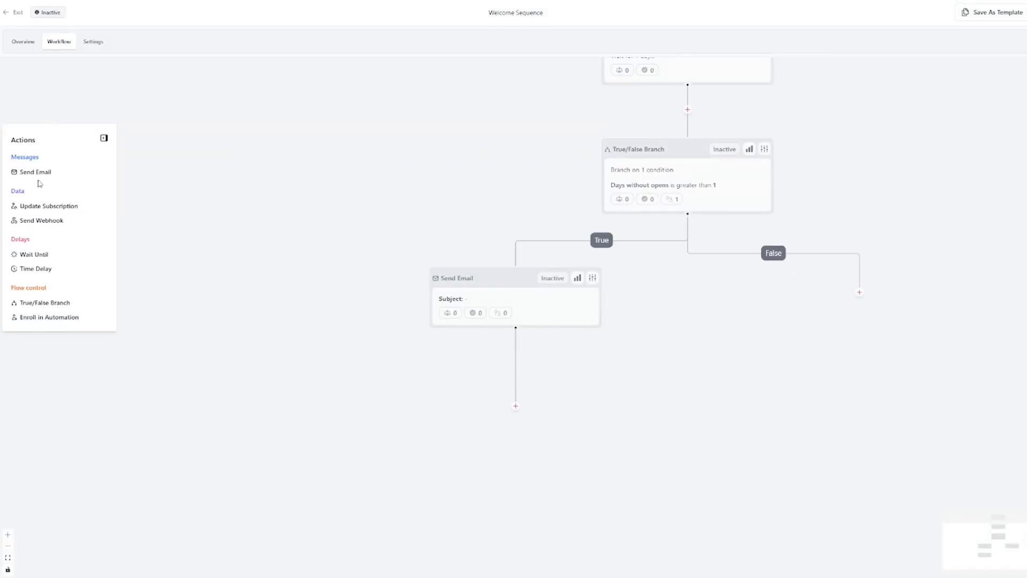
pyautogui.moveTo(38, 174); pyautogui.dragTo(840, 303)
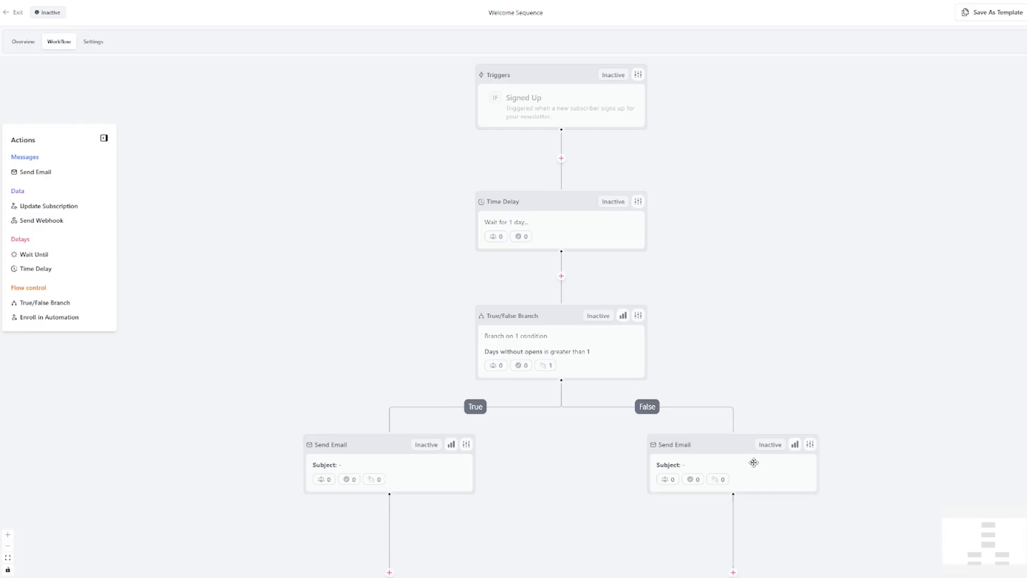
pyautogui.scroll(-3, 754, 462)
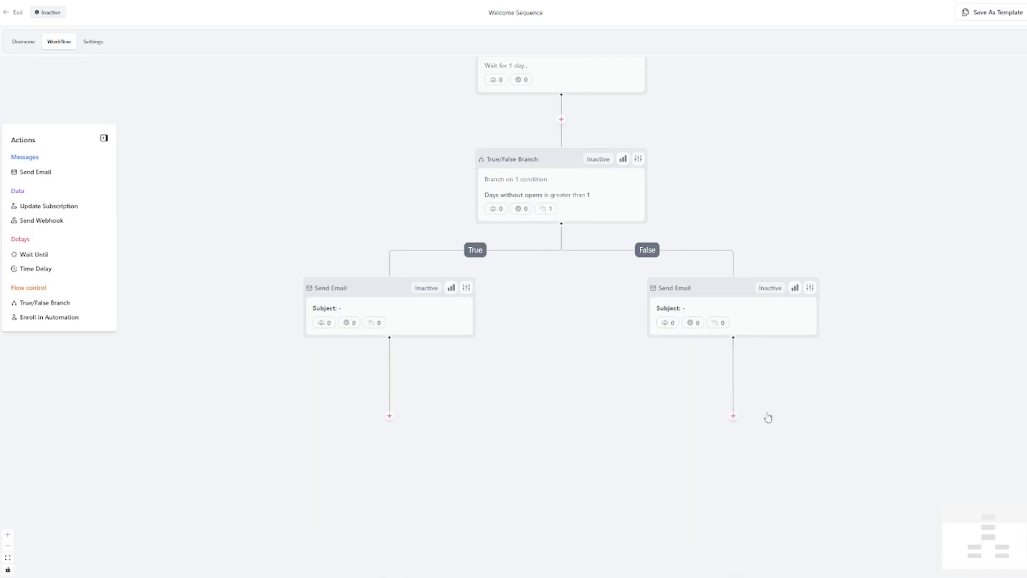
pyautogui.scroll(3, 739, 287)
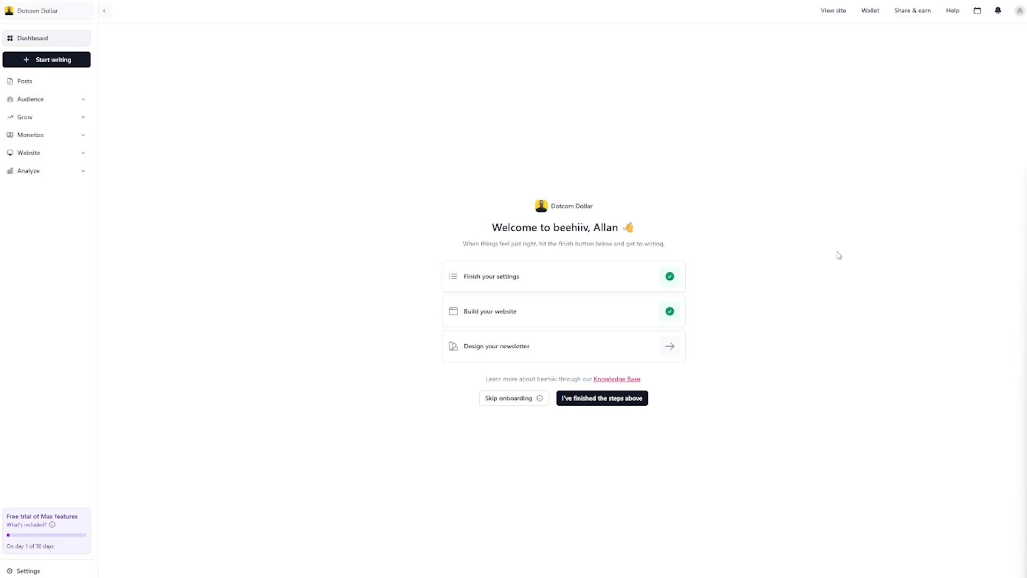
# Start the newsletter's top 4 recommendations by recommending The Mindful Minute from the suggested matches.
pyautogui.click(84, 120)
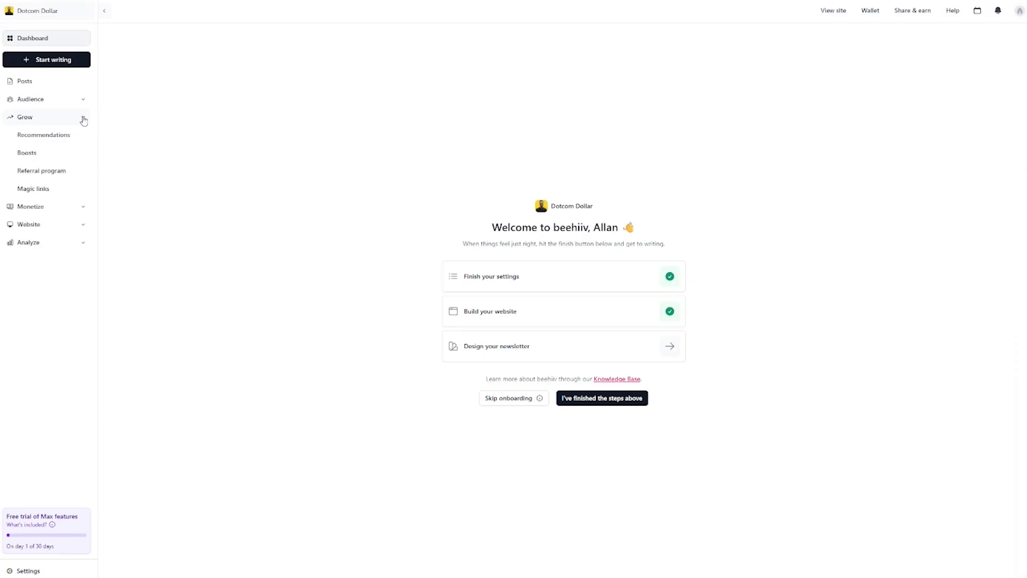
pyautogui.click(54, 140)
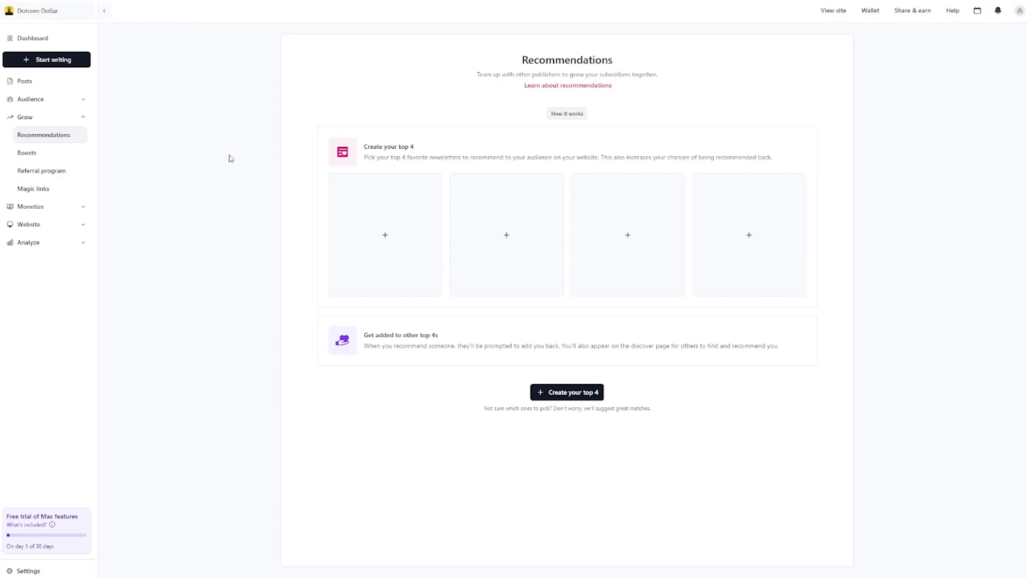
pyautogui.click(400, 226)
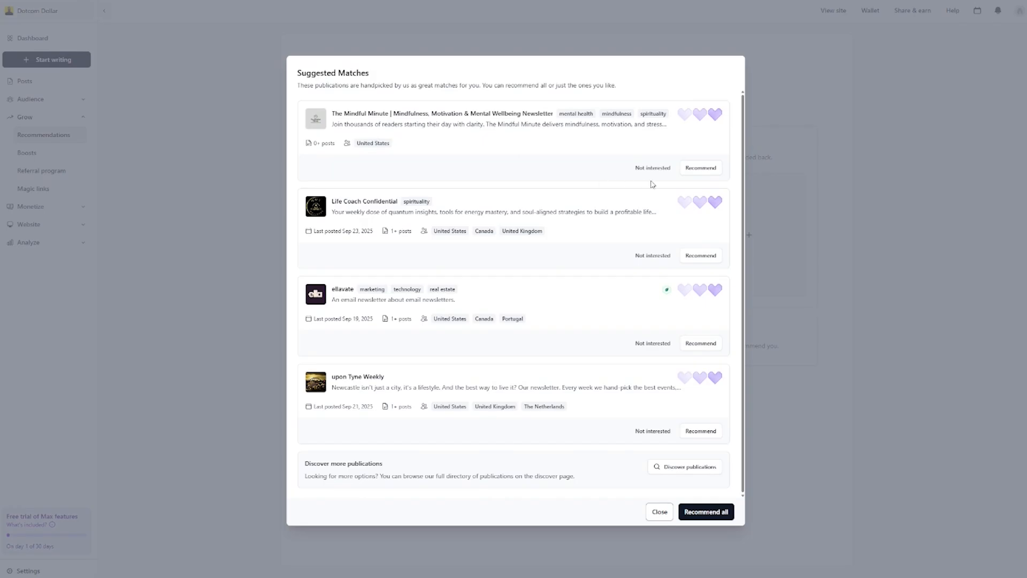
pyautogui.click(698, 171)
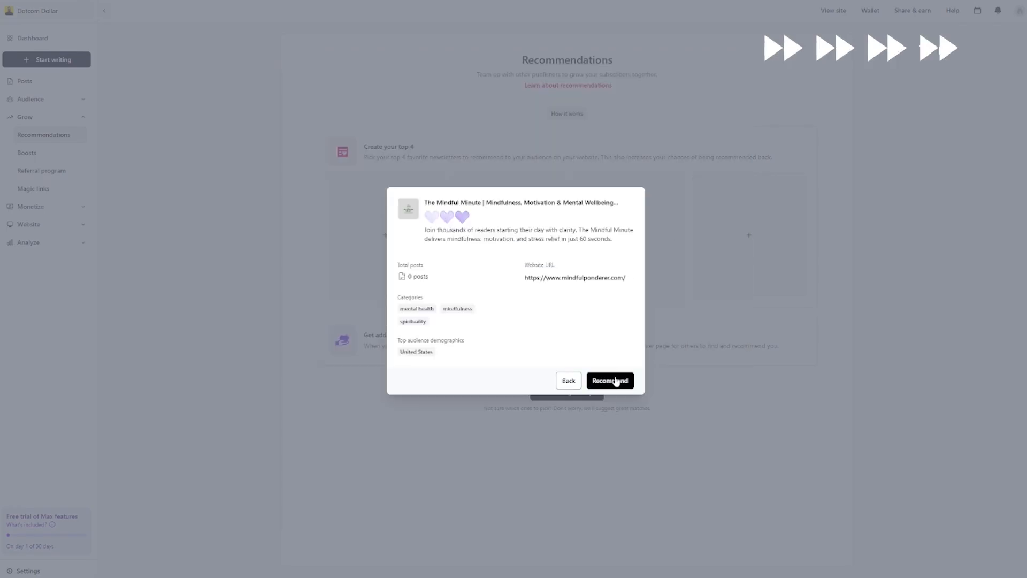
pyautogui.click(616, 380)
# Fill the remaining top 4 recommendations with The Rundown AI, The Tech Buzz and TheDownload.AI, and dismiss the invite link tip.
pyautogui.click(561, 410)
pyautogui.click(477, 356)
pyautogui.click(699, 278)
pyautogui.click(610, 372)
pyautogui.click(619, 351)
pyautogui.click(699, 278)
pyautogui.click(610, 369)
pyautogui.click(772, 361)
pyautogui.click(700, 468)
pyautogui.click(610, 369)
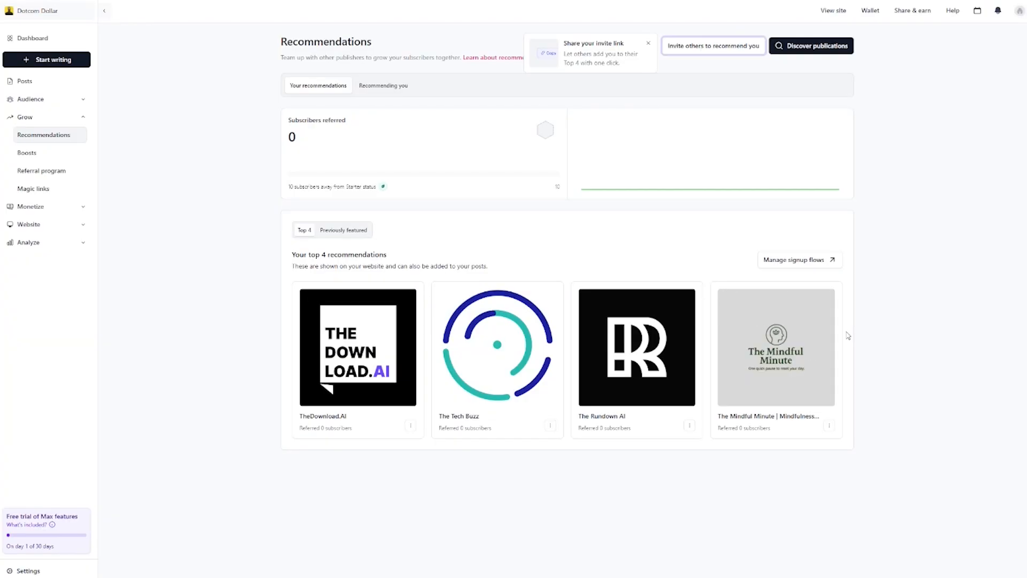
pyautogui.click(649, 43)
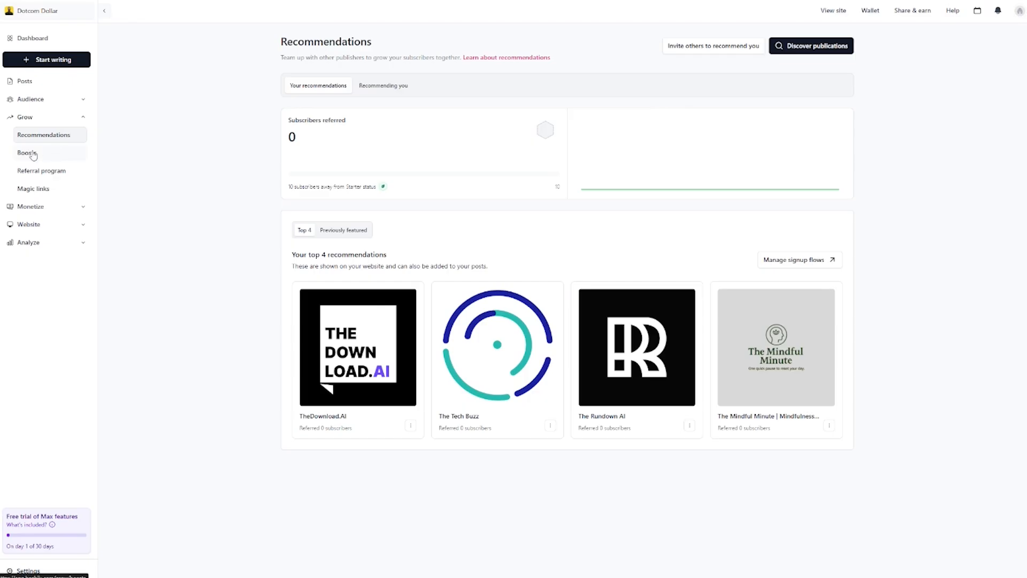
# Review the Boosts page for growth and browse the per-subscriber offers in the monetization Boosts Marketplace.
pyautogui.click(66, 157)
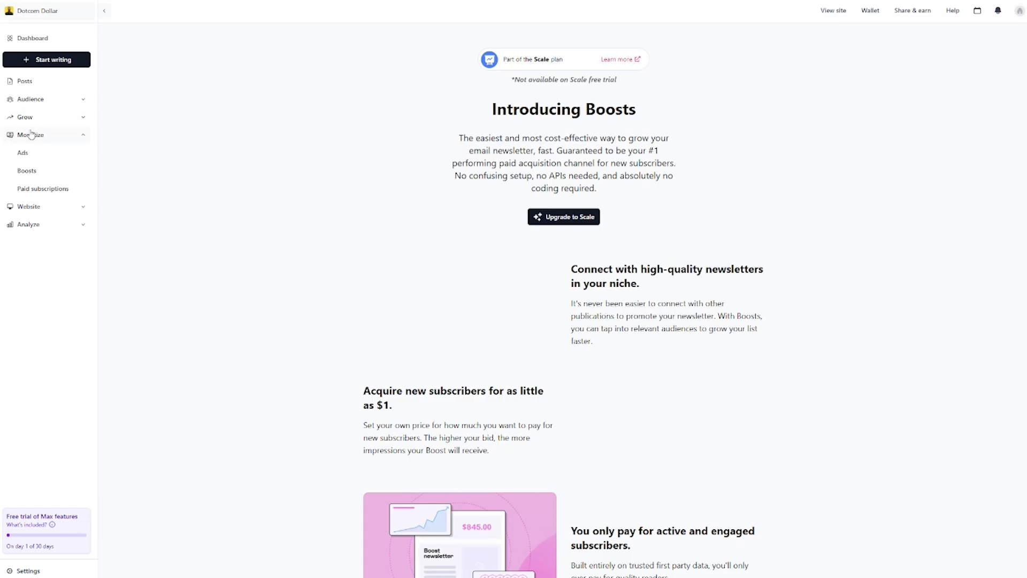
pyautogui.click(33, 179)
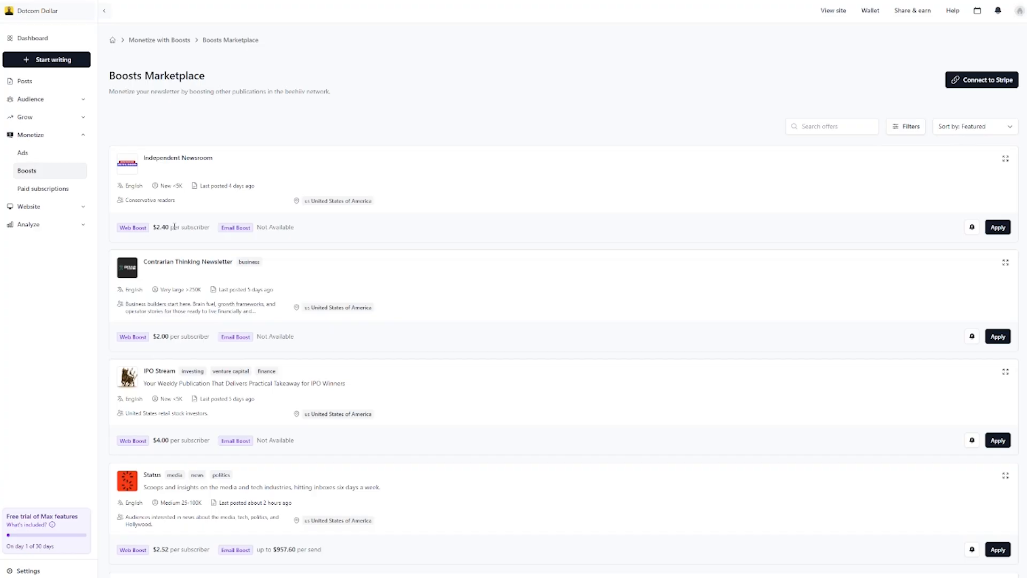
pyautogui.scroll(-4, 196, 406)
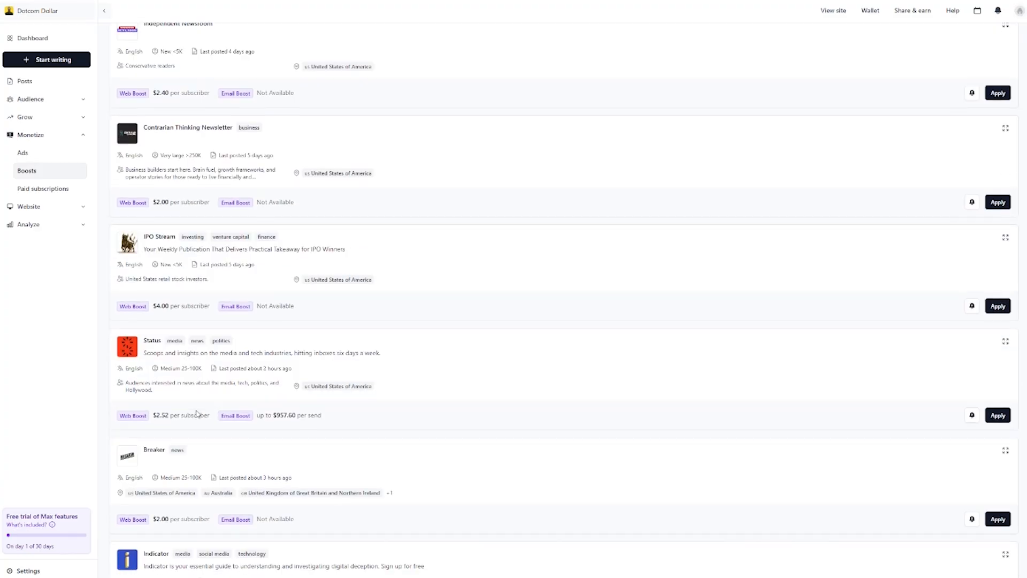
pyautogui.scroll(-3, 409, 317)
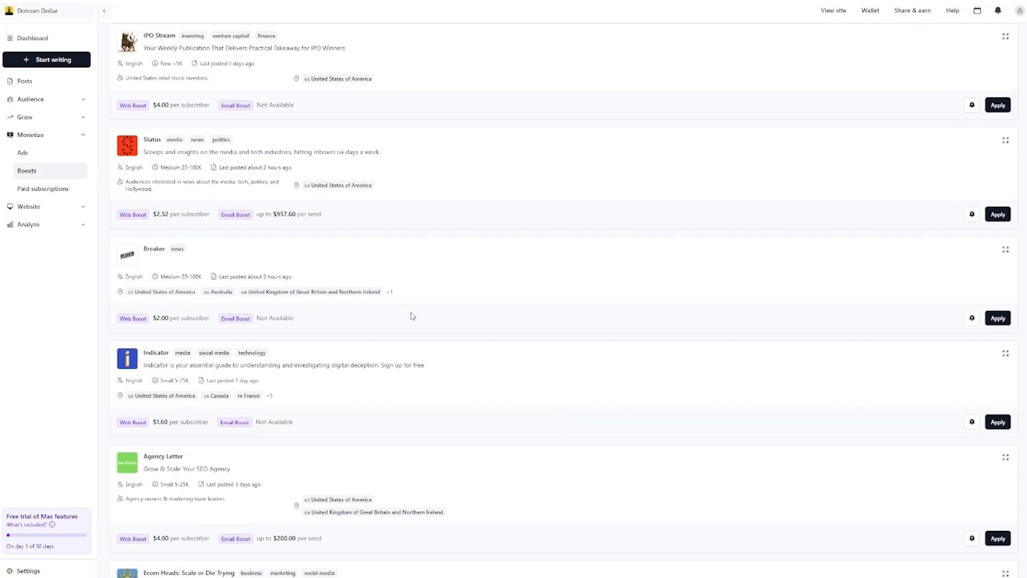
pyautogui.scroll(-3, 411, 315)
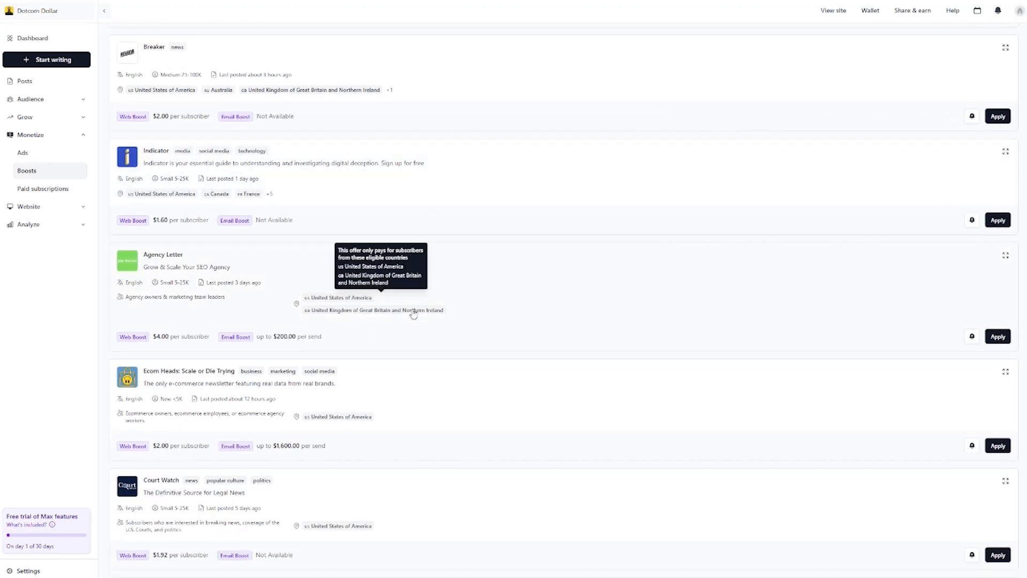
pyautogui.scroll(-3, 432, 231)
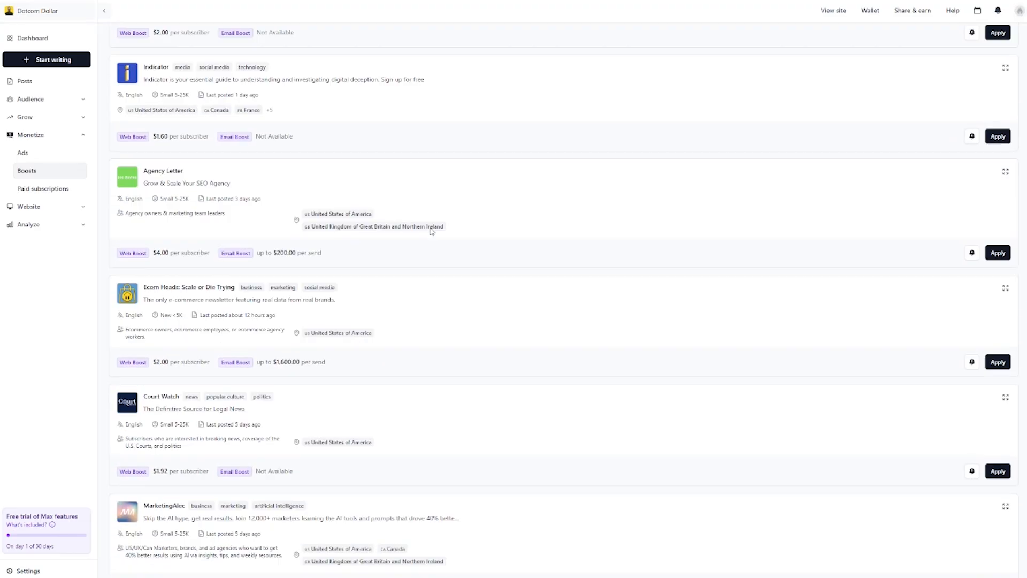
pyautogui.scroll(9, 432, 231)
pyautogui.scroll(3, 431, 233)
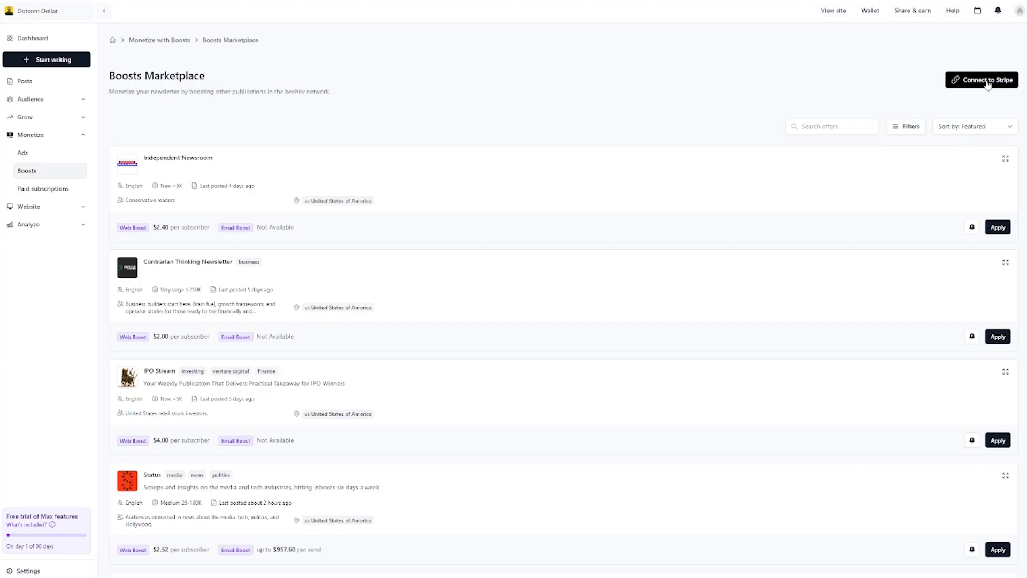
# Open the Ad Network overview under monetization and read the explanation of the ad models.
pyautogui.click(50, 155)
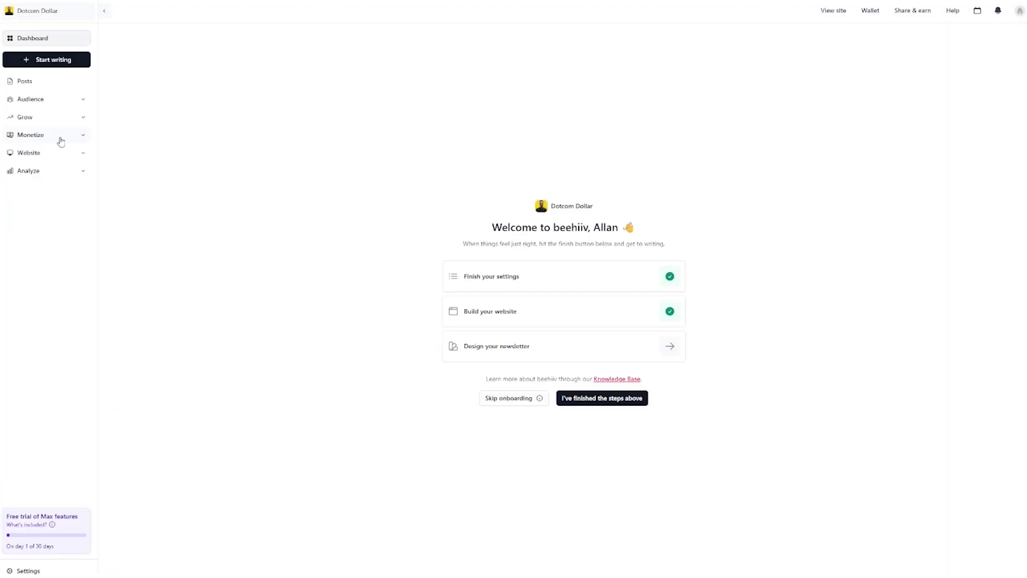
pyautogui.click(60, 139)
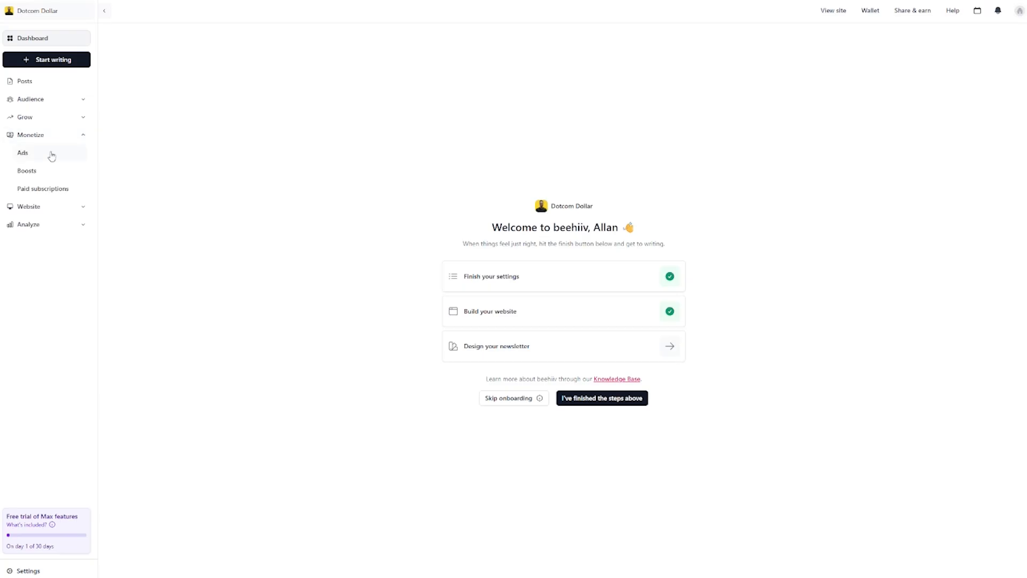
pyautogui.click(22, 155)
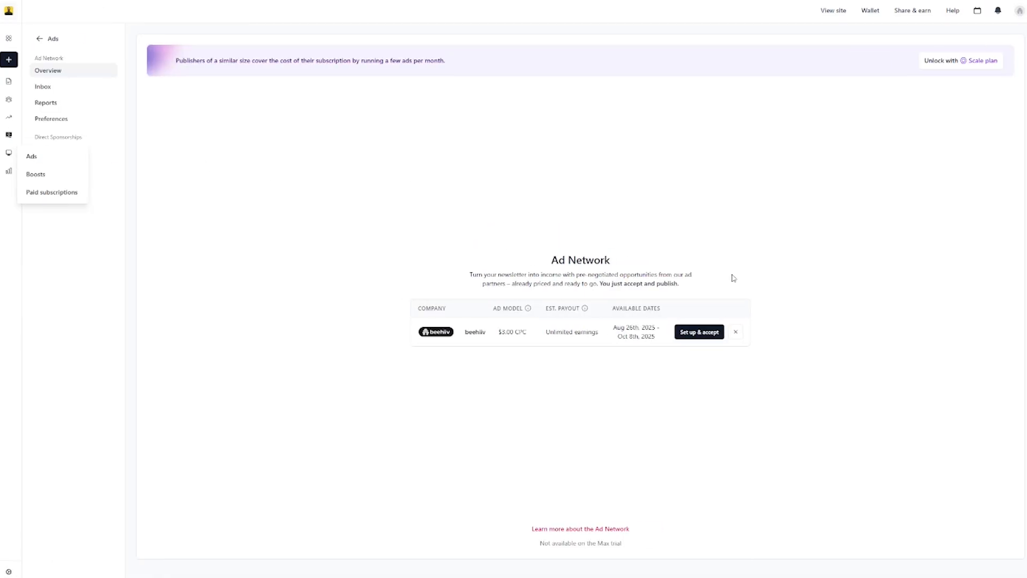
pyautogui.moveTo(529, 310)
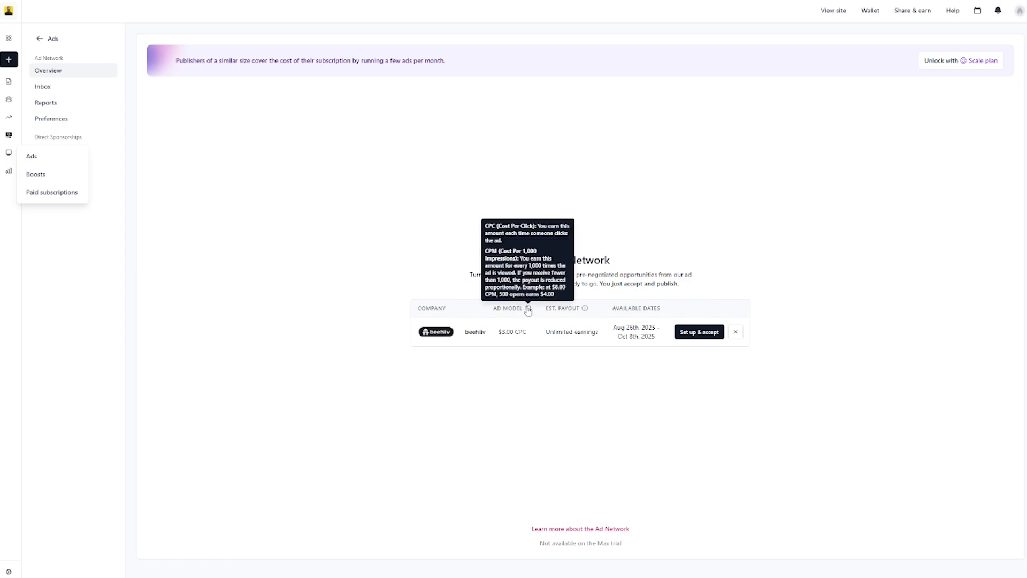
# Open the setup of the beehiiv ad offer and review the "Behold the power of beehiiv" ad preview with logo.
pyautogui.click(708, 332)
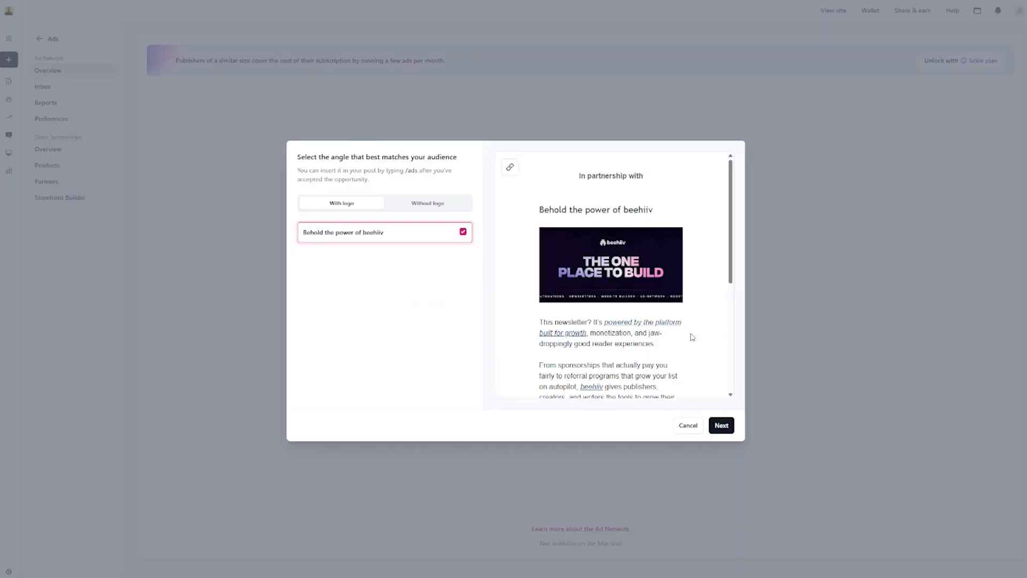
pyautogui.scroll(-1, 660, 267)
pyautogui.scroll(-4, 660, 275)
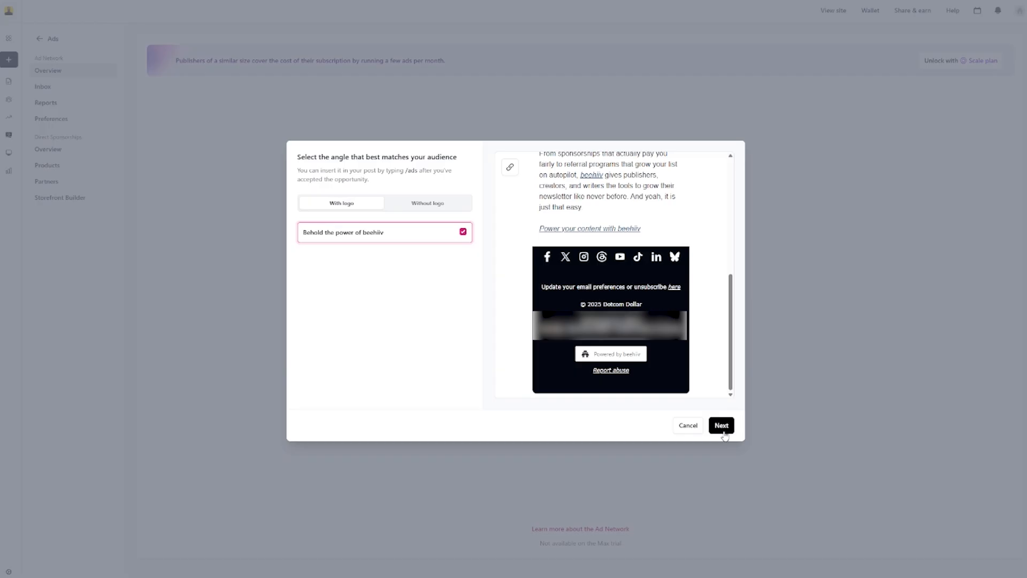
pyautogui.scroll(5, 690, 383)
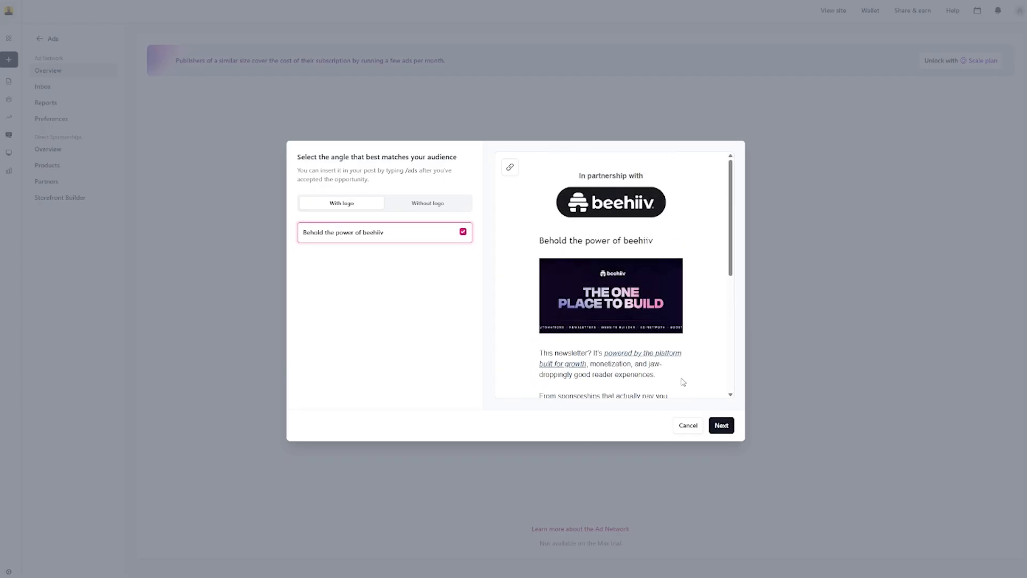